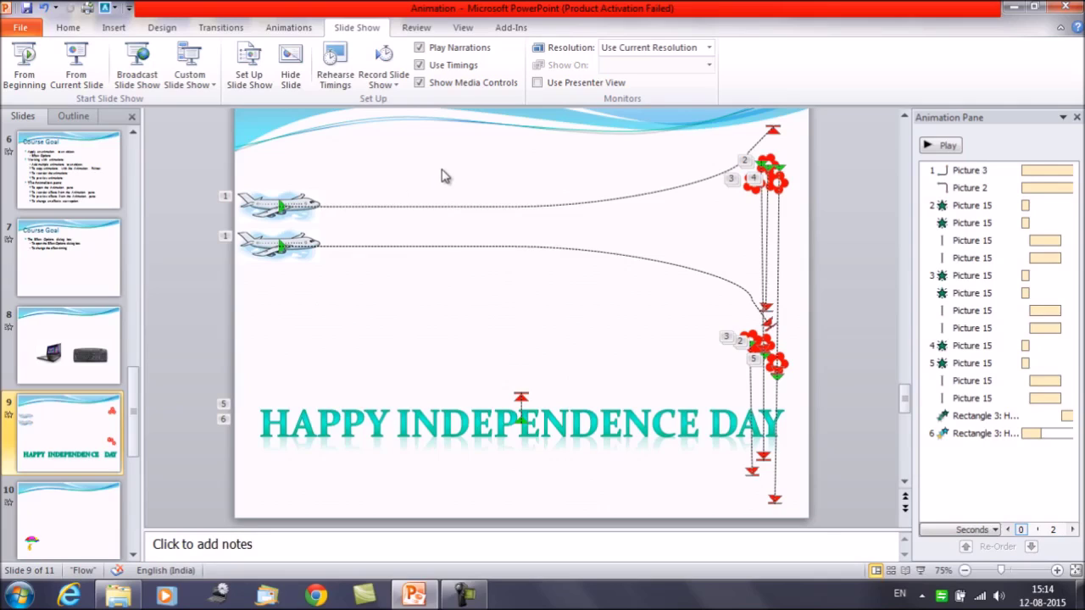
Step: Preview slide 9's animations, then browse the ribbon tabs back to Home
left_click(10, 416)
left_click(11, 415)
left_click(309, 34)
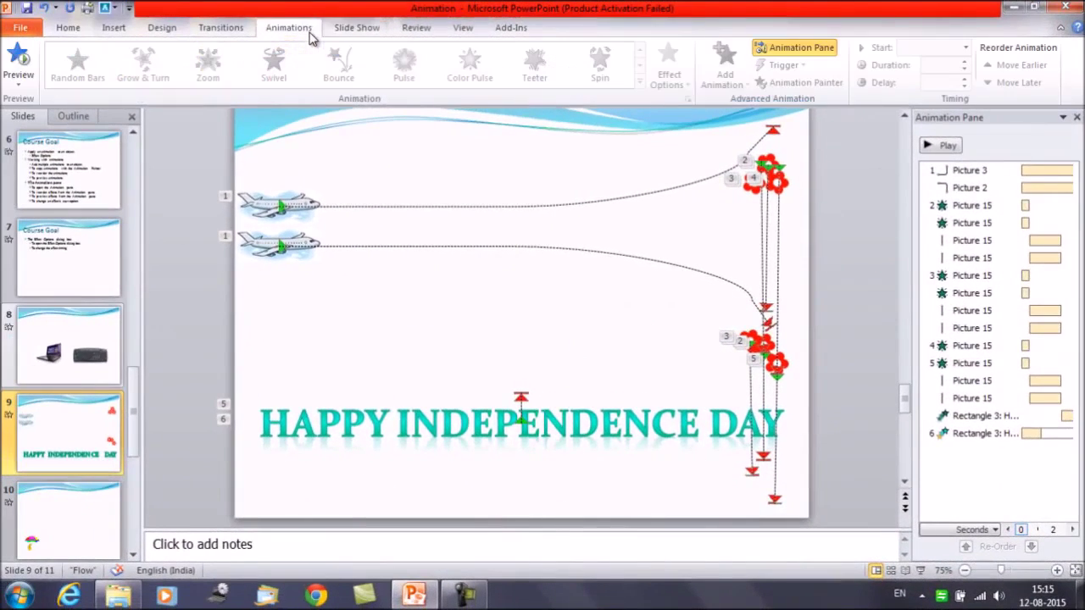
left_click(227, 29)
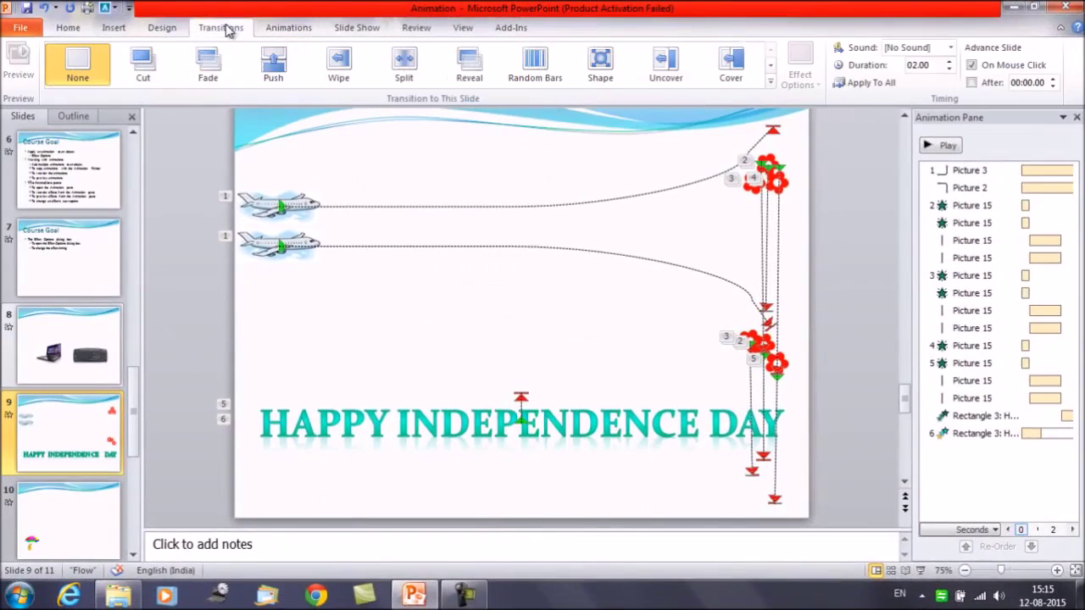
left_click(163, 29)
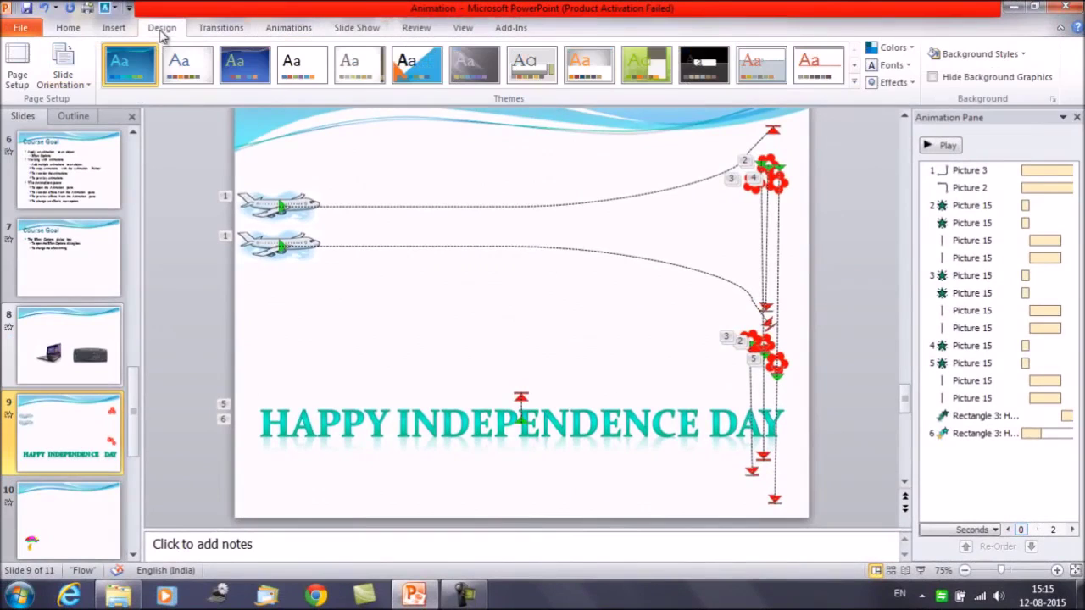
left_click(114, 28)
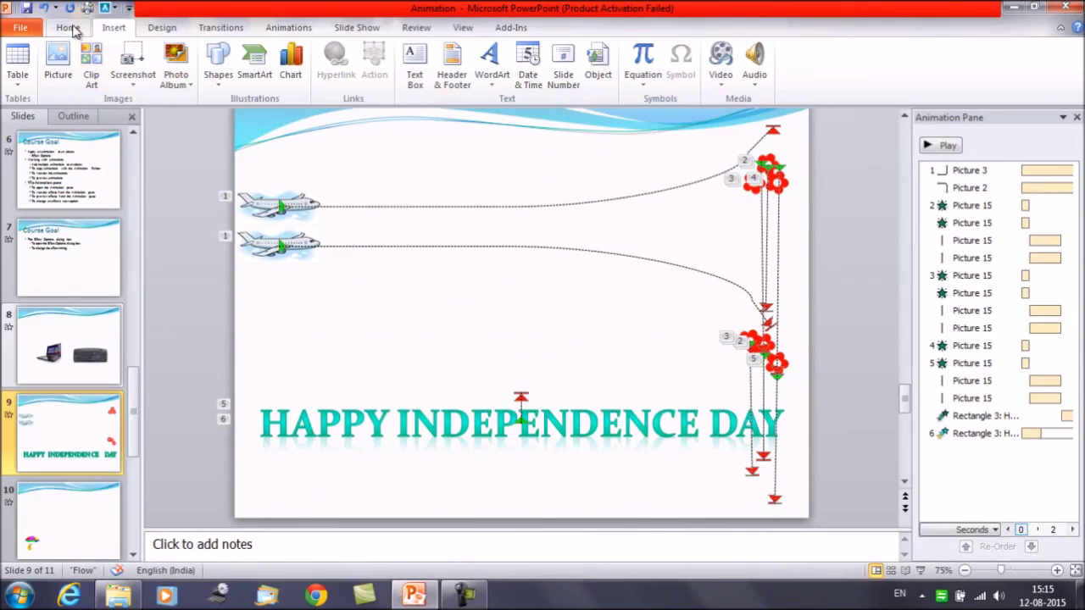
left_click(71, 28)
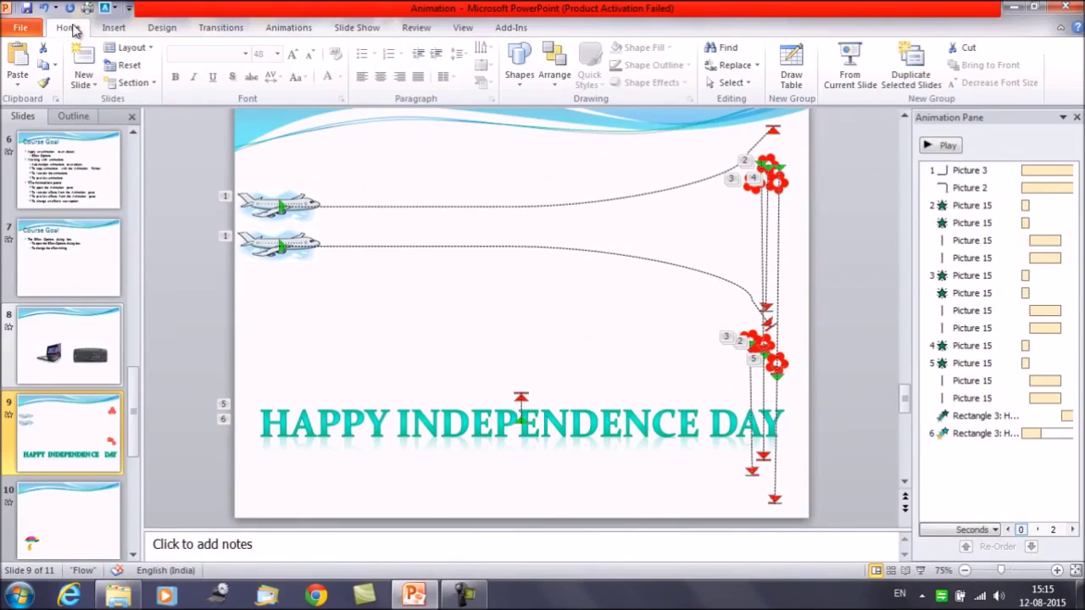
Step: Add a Title and Content slide after slide 9 with a cartoon plane from a 'plane' clip art search
left_click(96, 87)
left_click(197, 126)
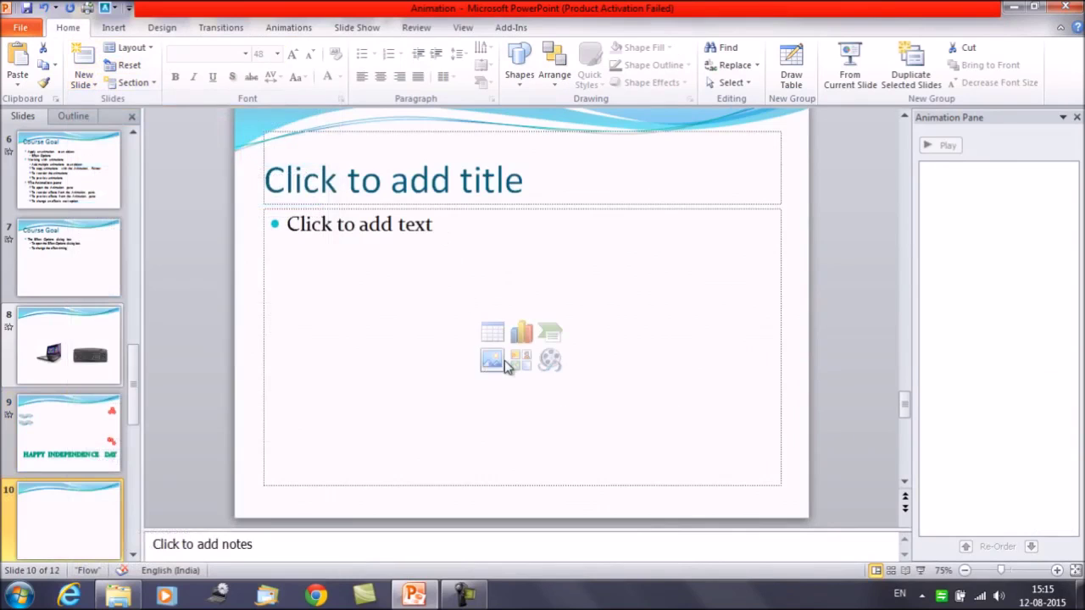
left_click(520, 360)
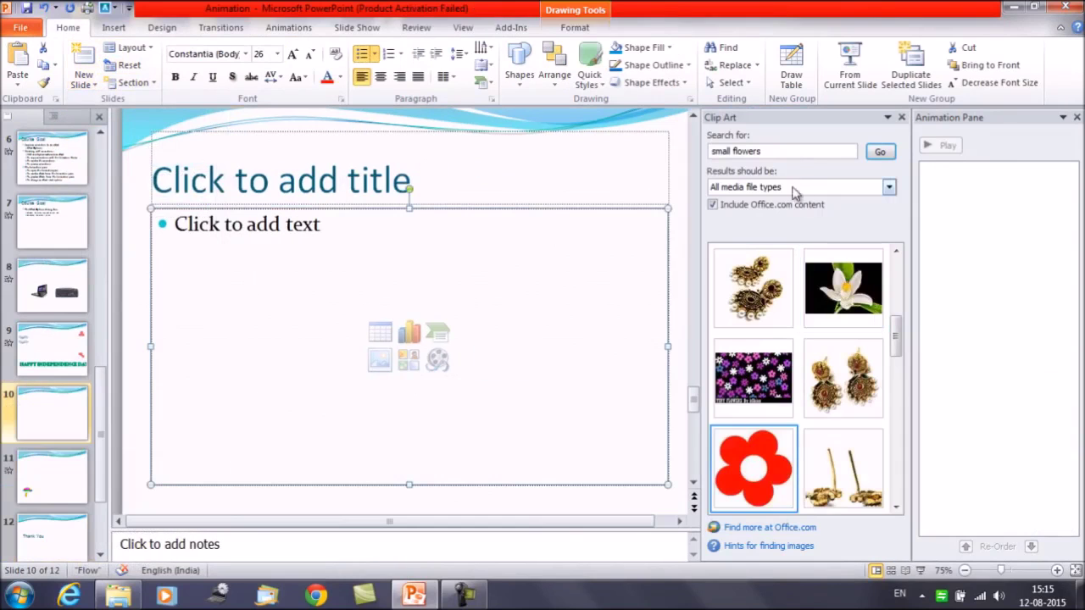
left_click(785, 151)
type("plane")
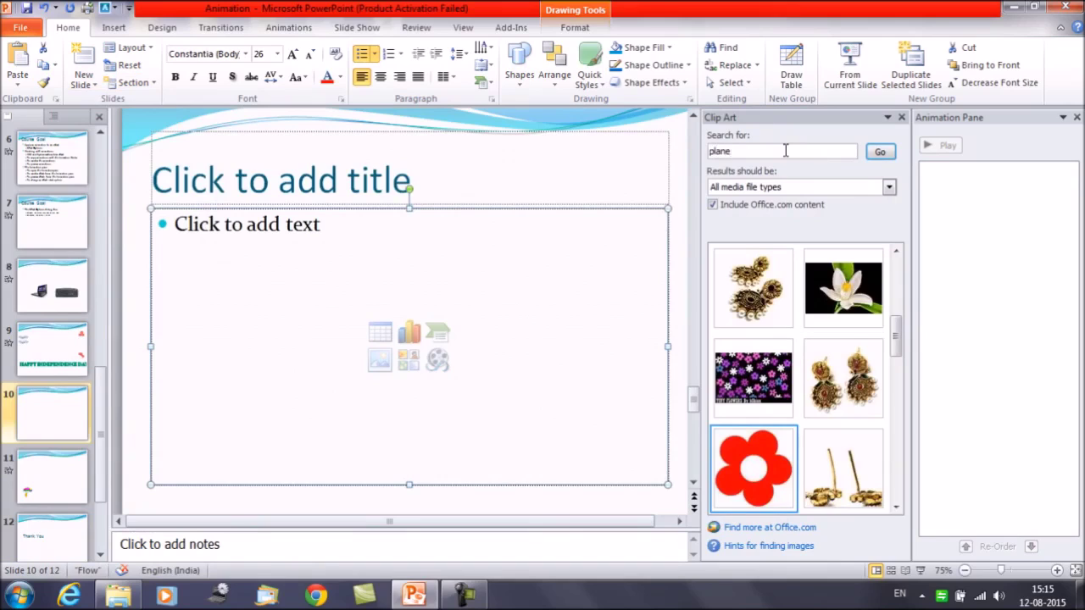
key("Return")
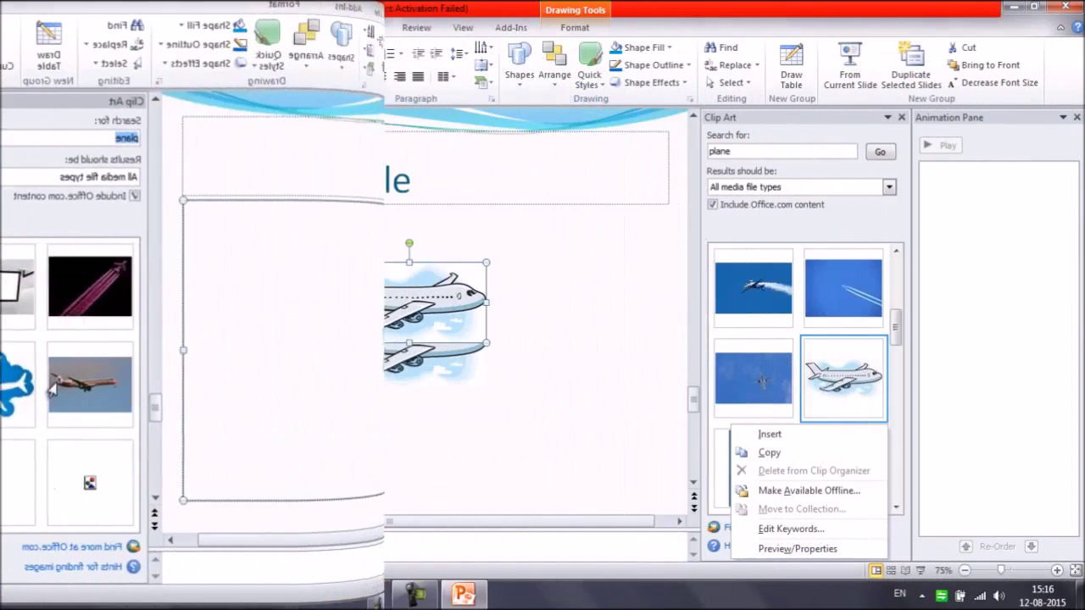
left_click(400, 277)
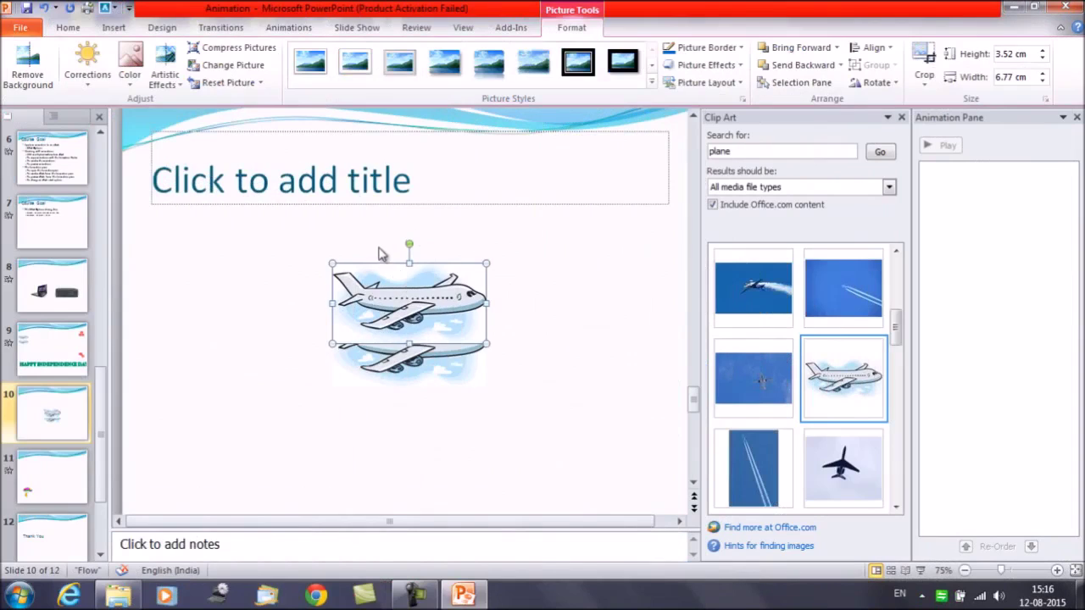
Step: Stack the three plane copies vertically, close the Clip Art pane, and select all three
key("Up")
key("Up")
key("Up")
key("Up")
key("Up")
key("Up")
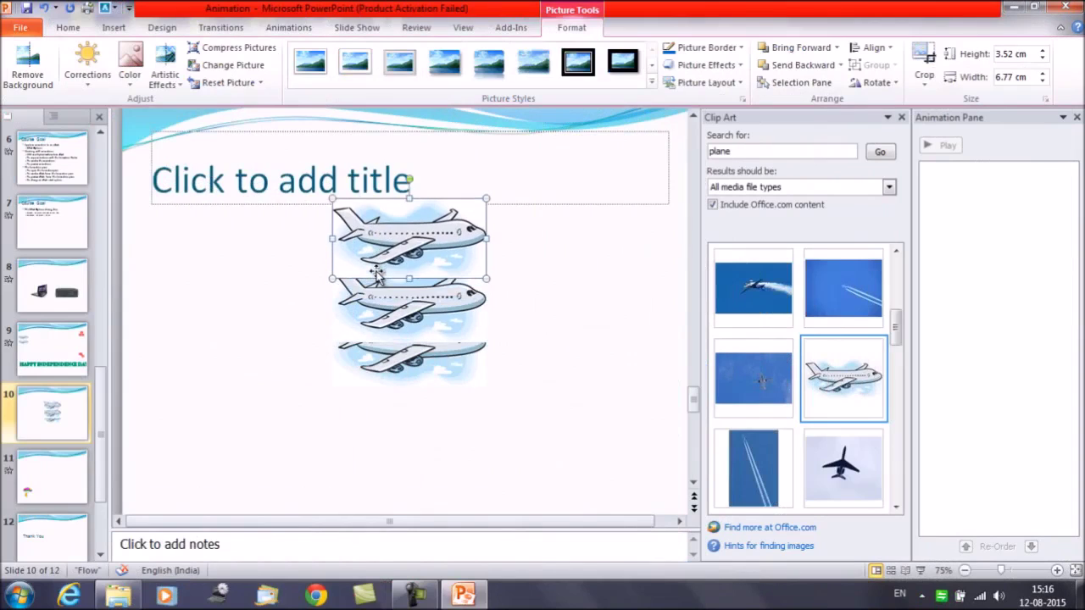
left_click(428, 342)
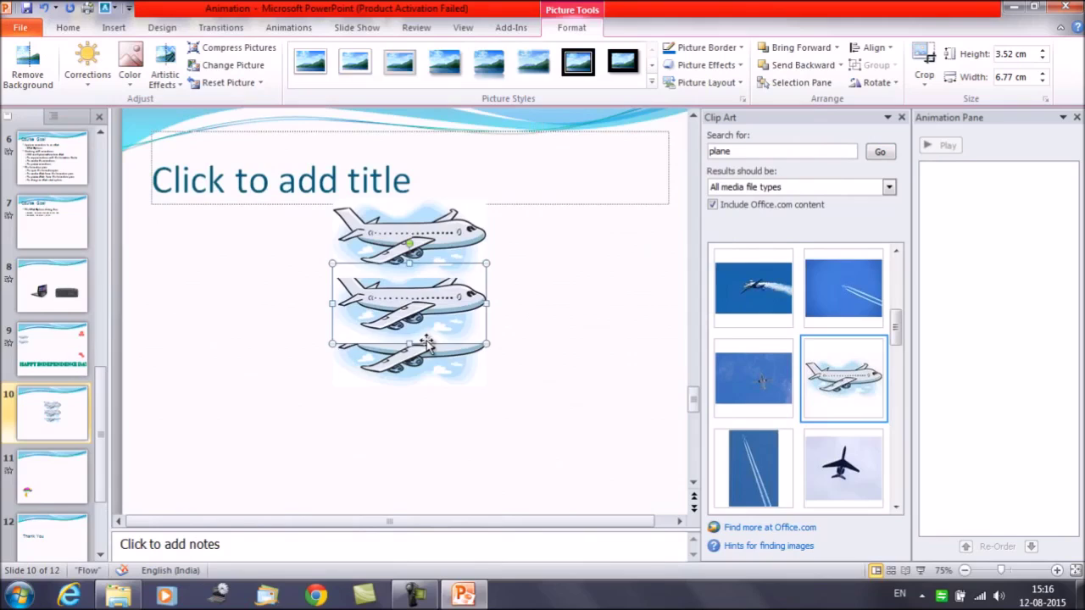
key("Down")
key("Down")
key("Down")
key("Down")
key("Down")
key("Down")
key("Down")
key("Down")
key("Down")
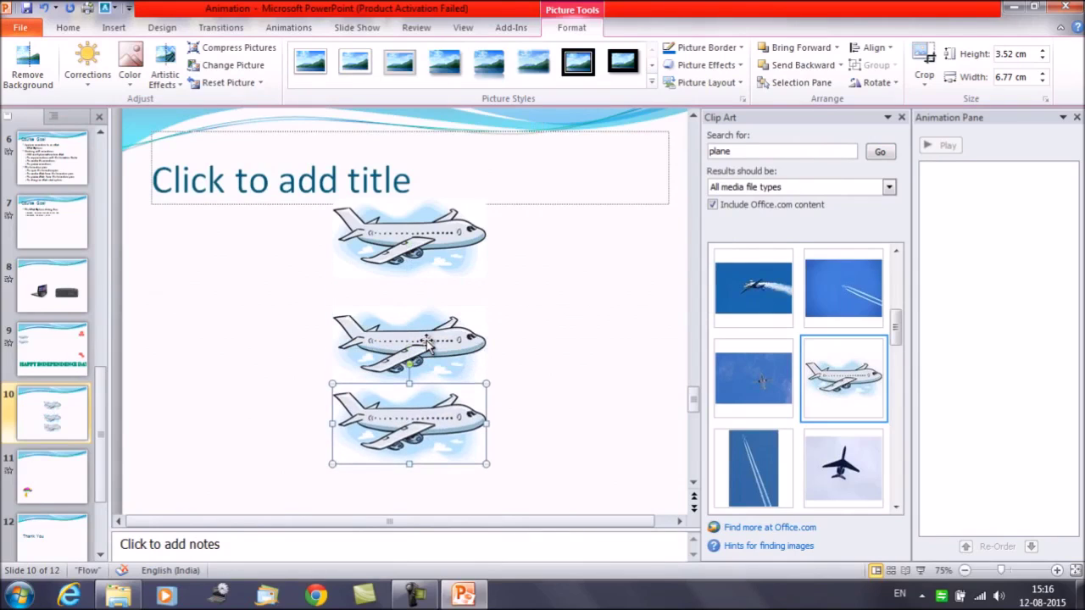
left_click(428, 341)
key("Up")
key("Up")
key("Up")
key("Up")
key("Up")
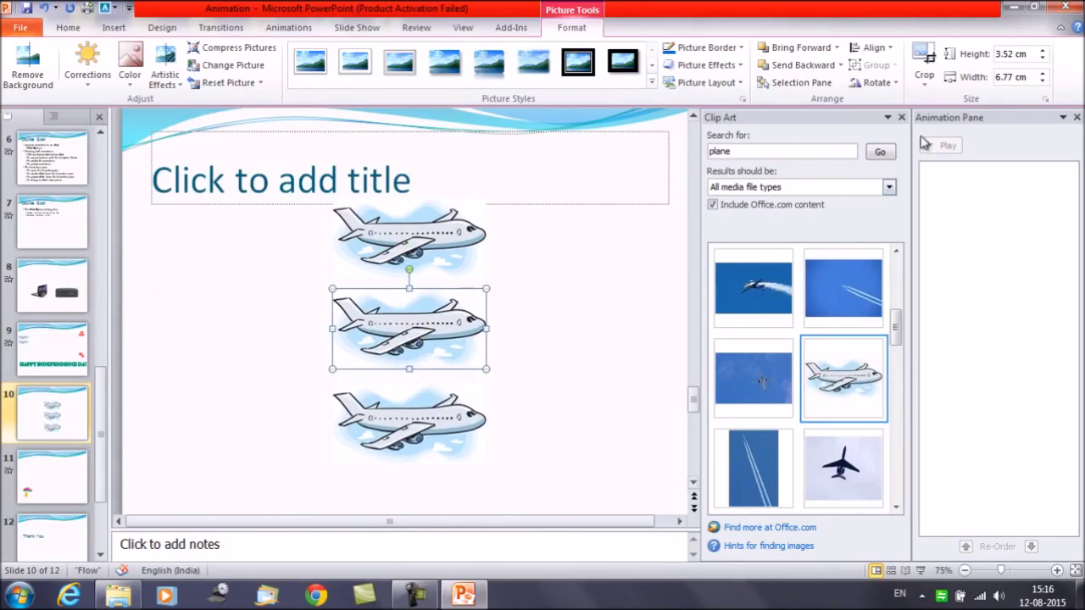
left_click(901, 117)
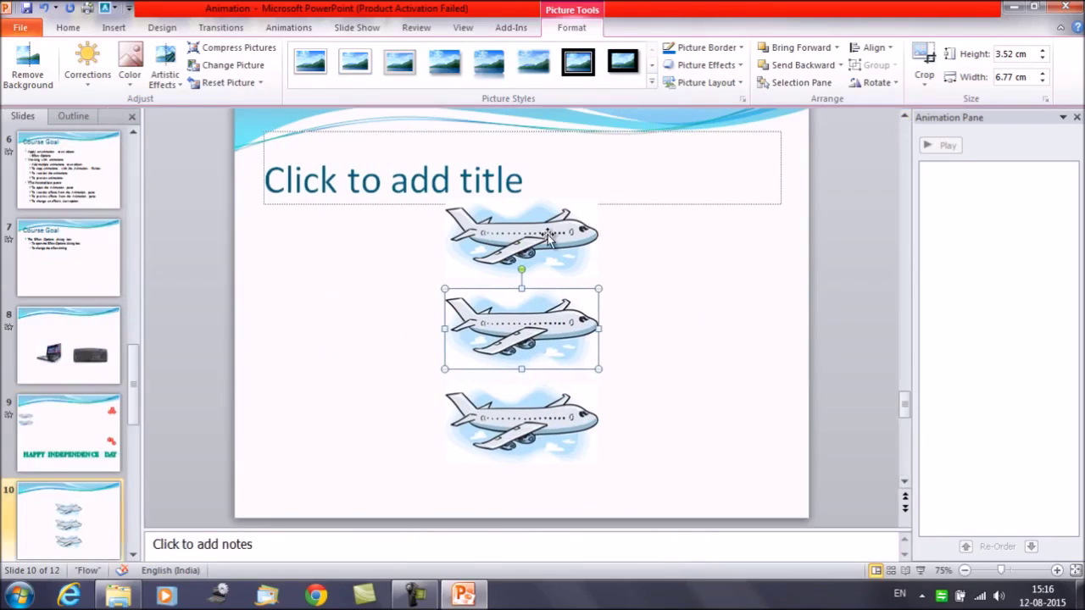
key("ctrl+a")
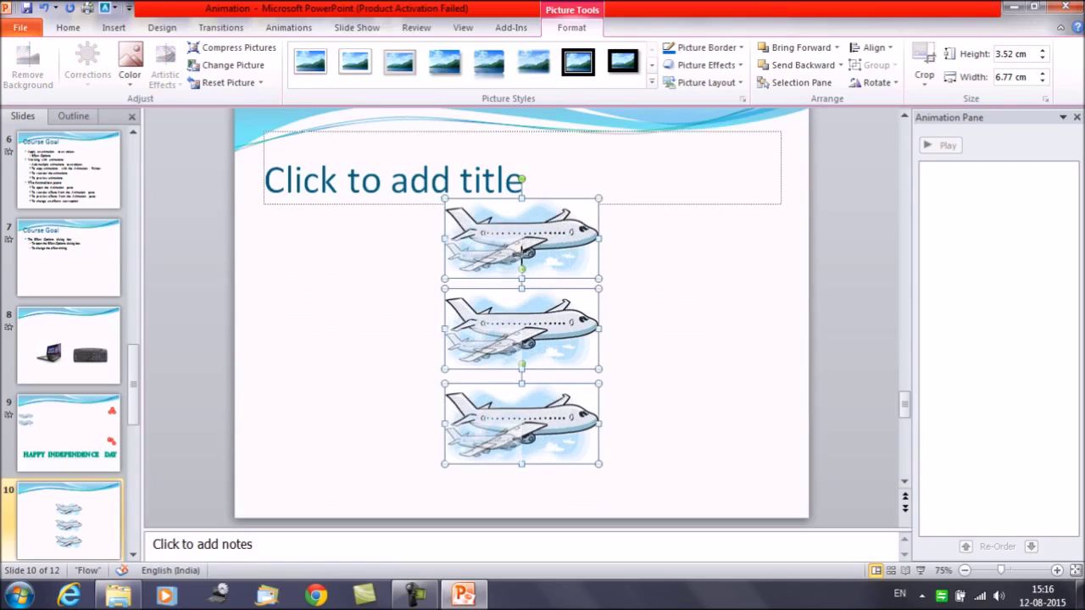
Step: Resize all three planes to about 1.17 x 2.99 cm and nudge them left
left_click_drag(519, 254, 523, 256)
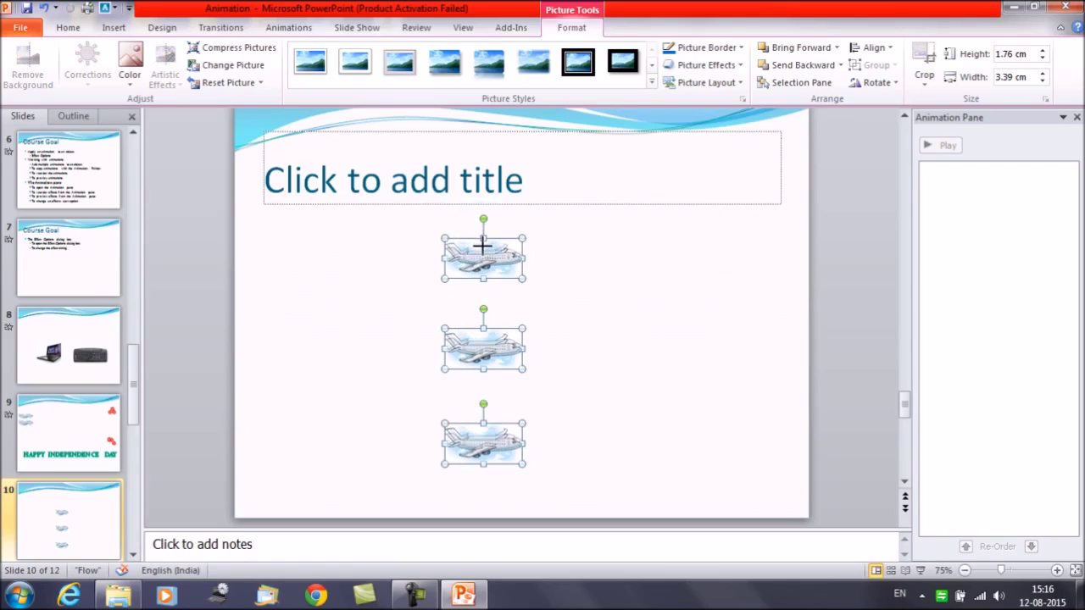
left_click_drag(483, 239, 483, 247)
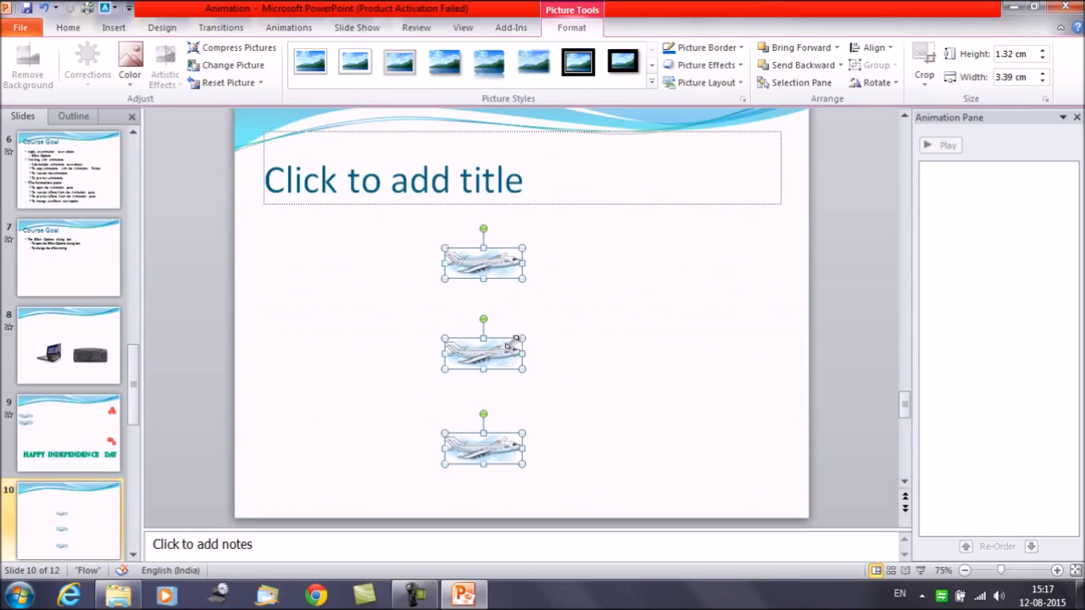
left_click_drag(516, 338, 513, 341)
key("Left")
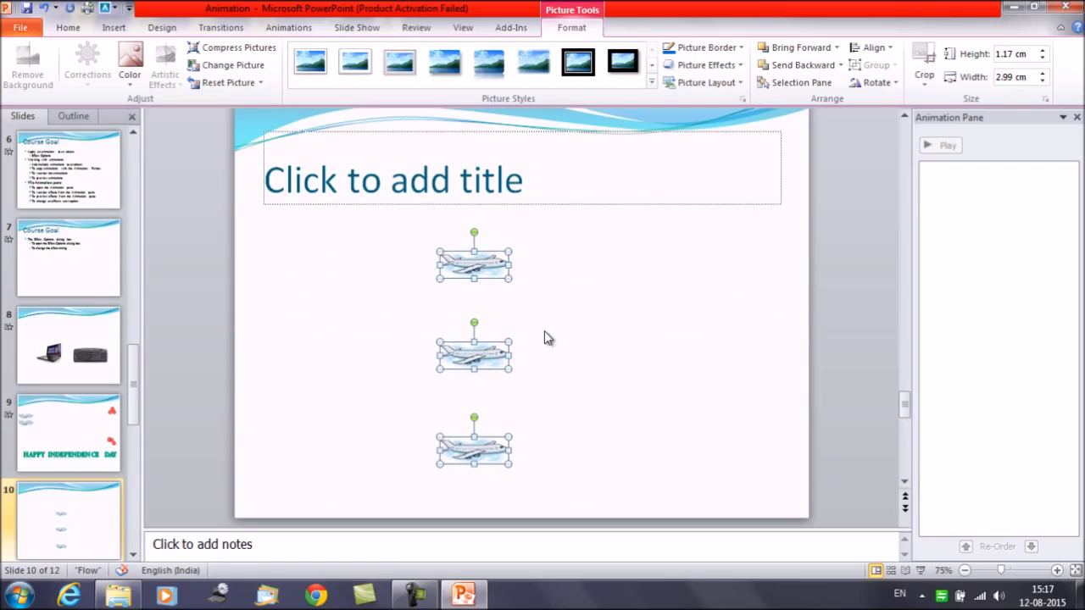
key("Left")
key("Left")
key("Left")
key("Left")
key("Left")
key("Left")
key("Left")
key("Left")
key("Left")
key("Left")
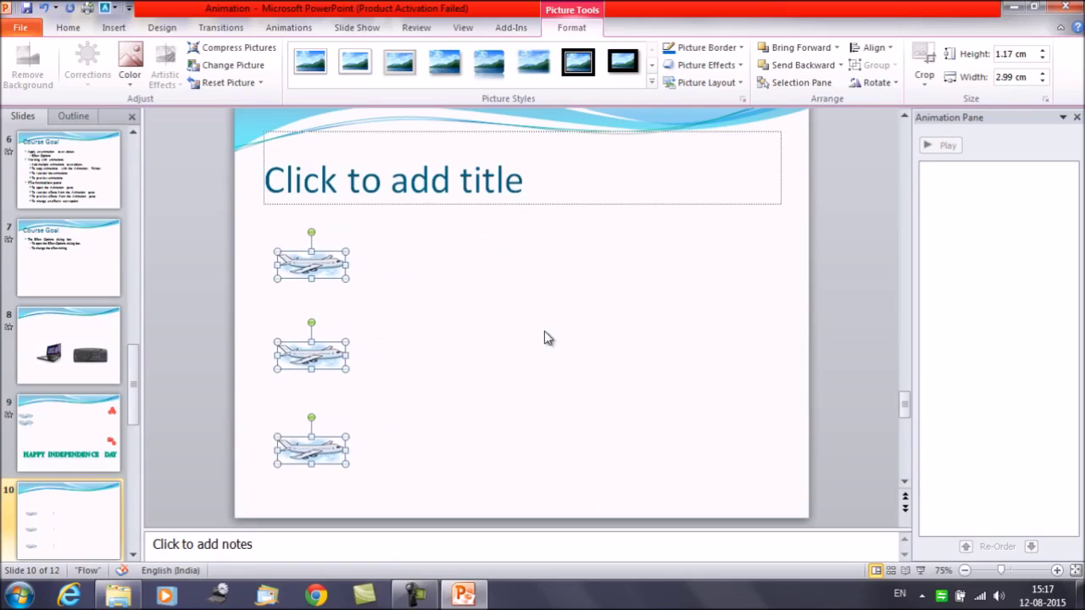
key("Left")
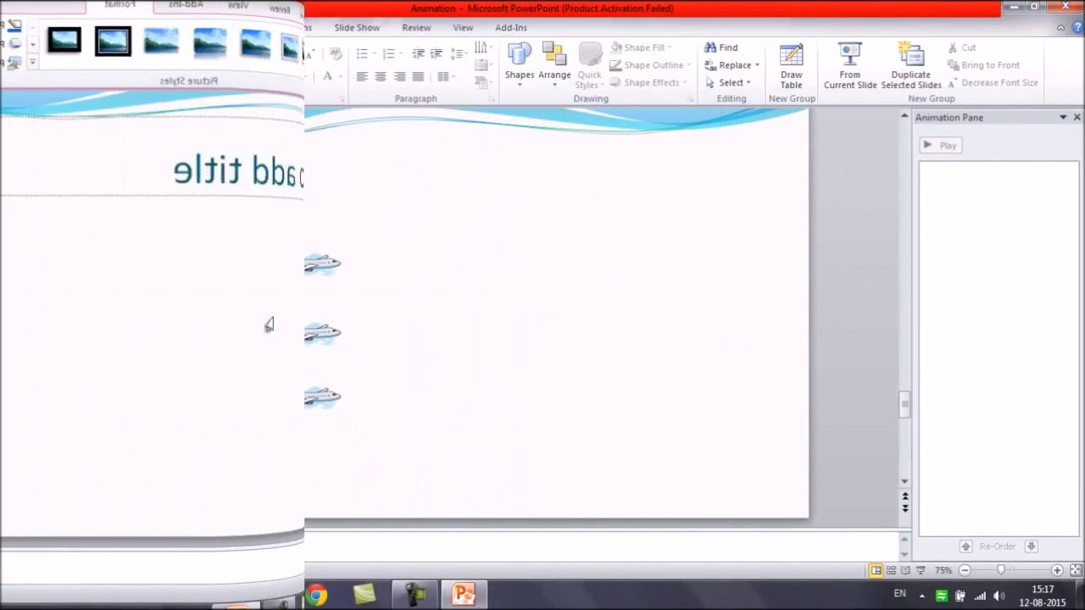
Step: Nudge each plane upward into a tight, evenly spaced column at the upper left
left_click(310, 266)
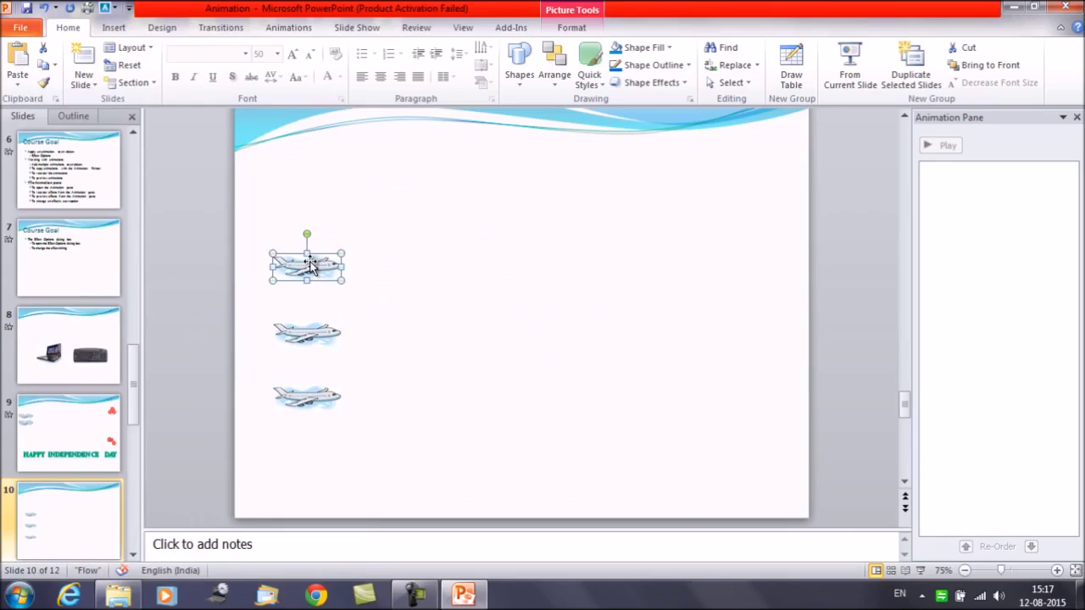
key("Up")
key("Up")
key("Up")
key("Up")
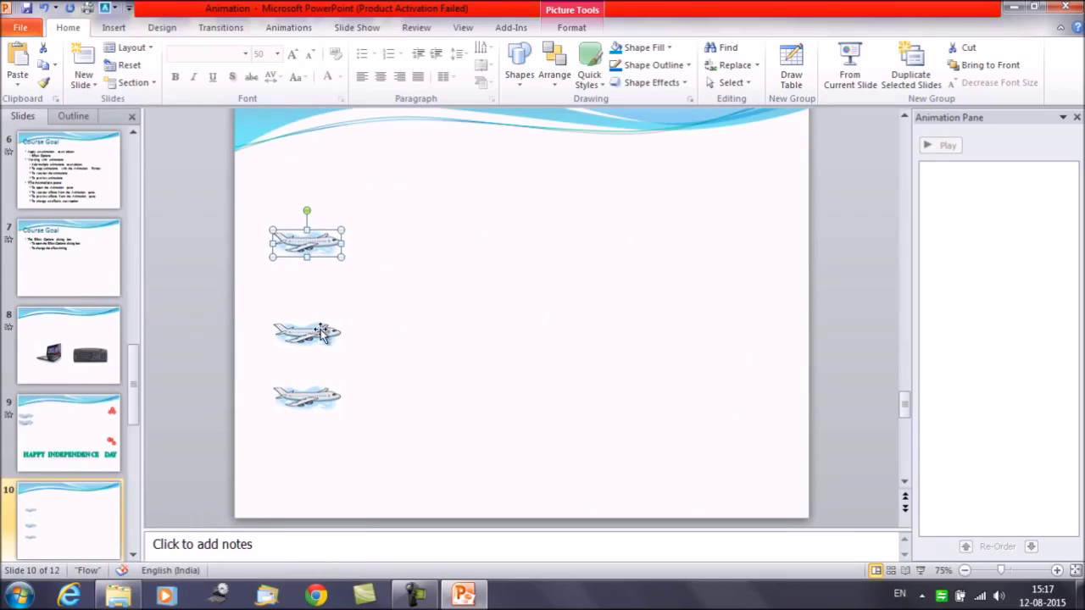
left_click(321, 331)
key("Up")
key("Up")
key("Up")
key("Up")
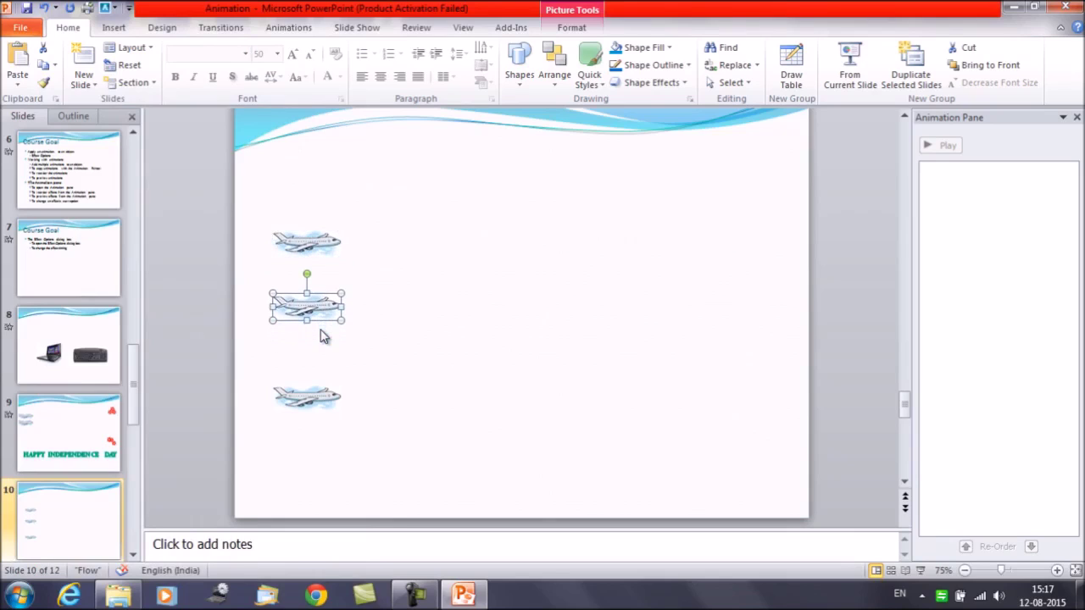
key("Up")
left_click(315, 404)
key("Up")
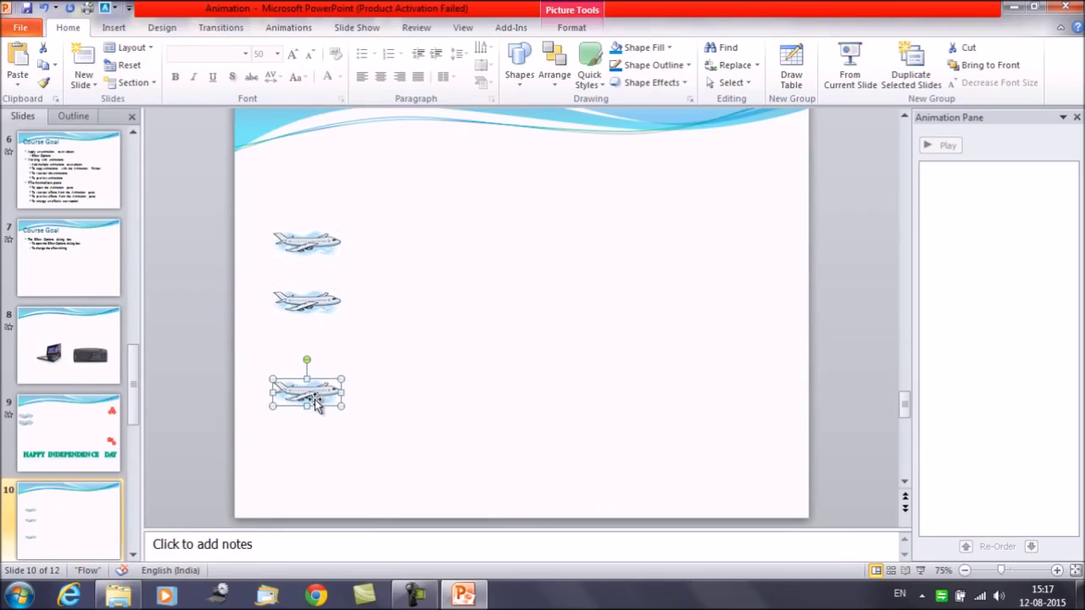
key("Up")
key("Up")
key("Up")
key("Up")
key("Up")
key("Up")
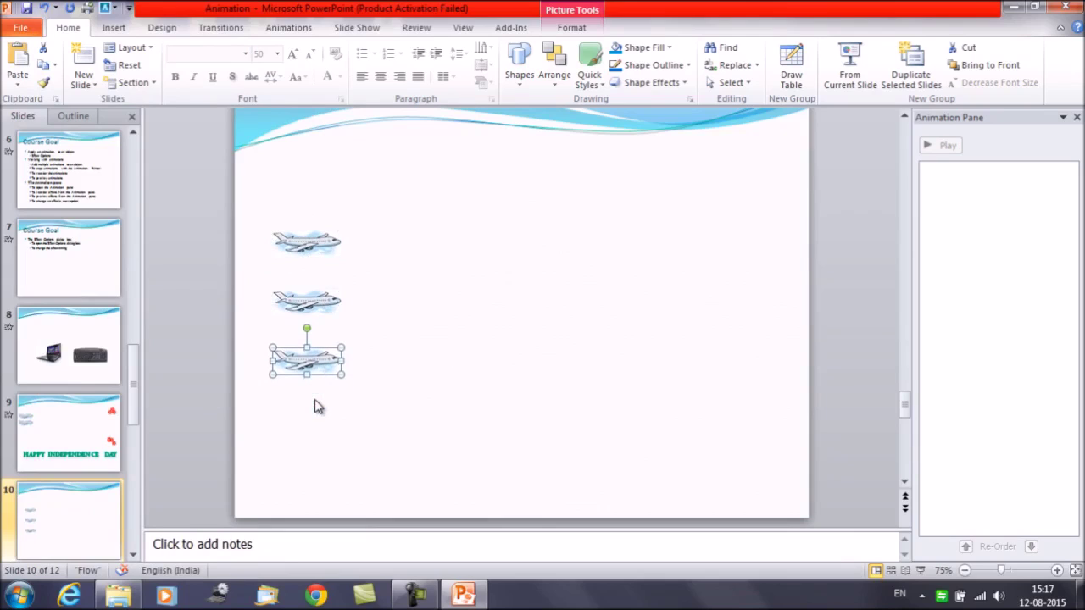
left_click(321, 248)
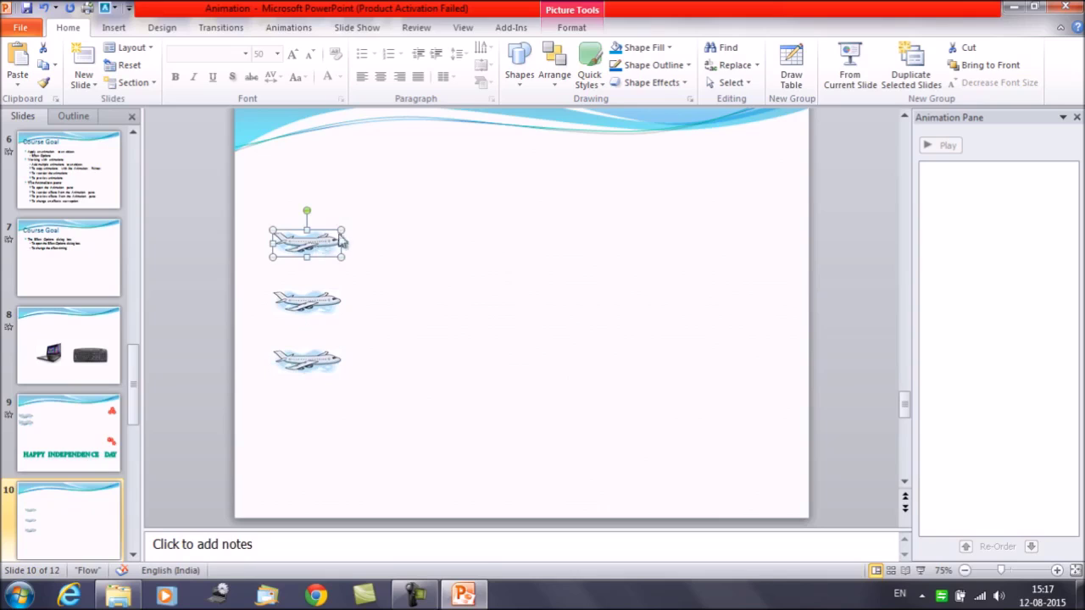
Step: Apply the Turn Up motion path to the top plane
left_click(297, 30)
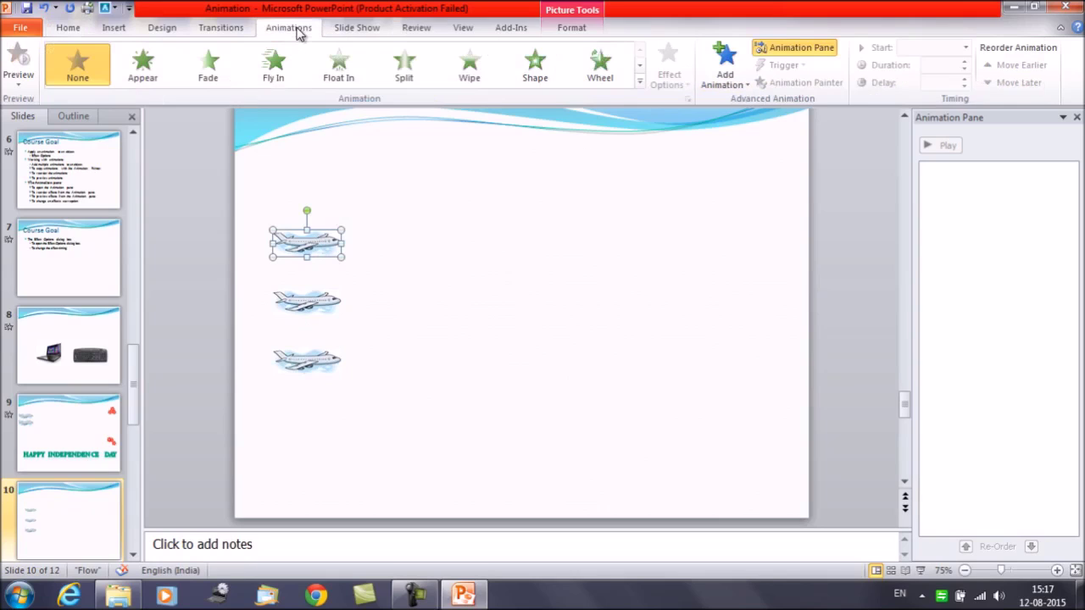
left_click(640, 82)
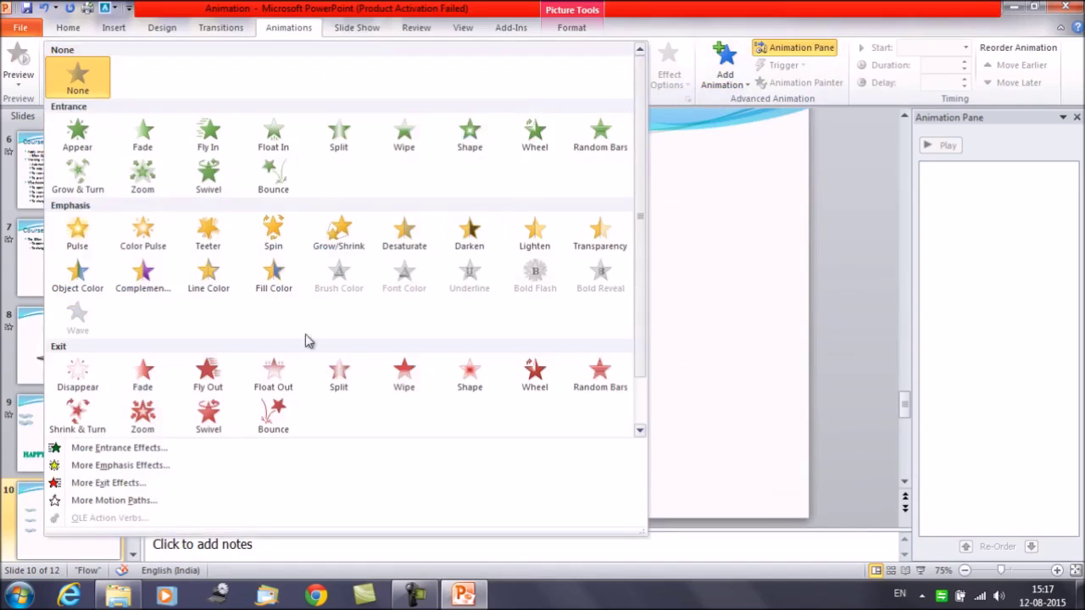
left_click(113, 502)
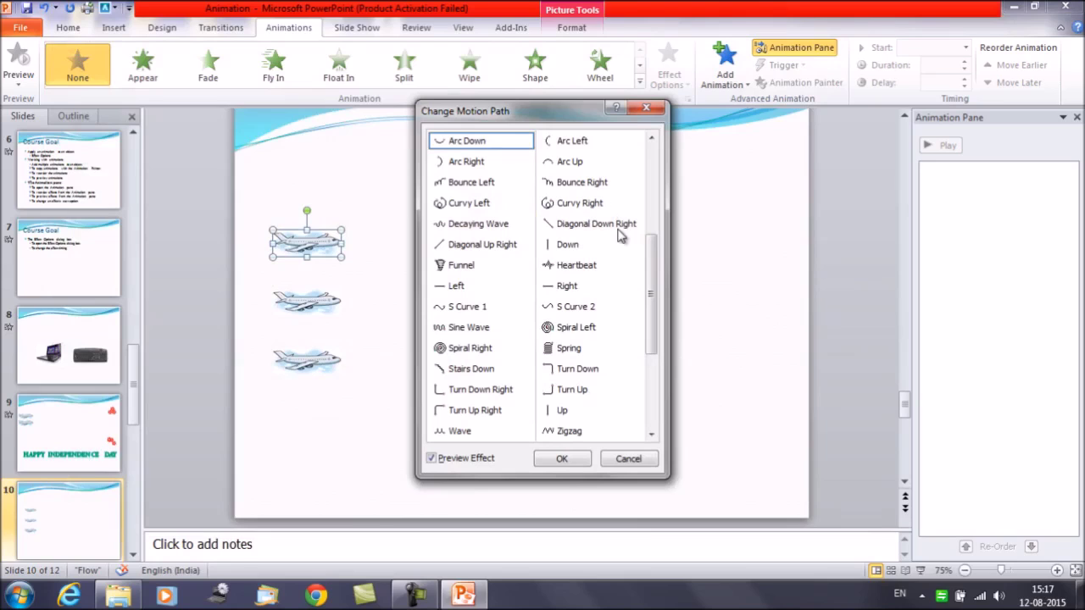
left_click(571, 394)
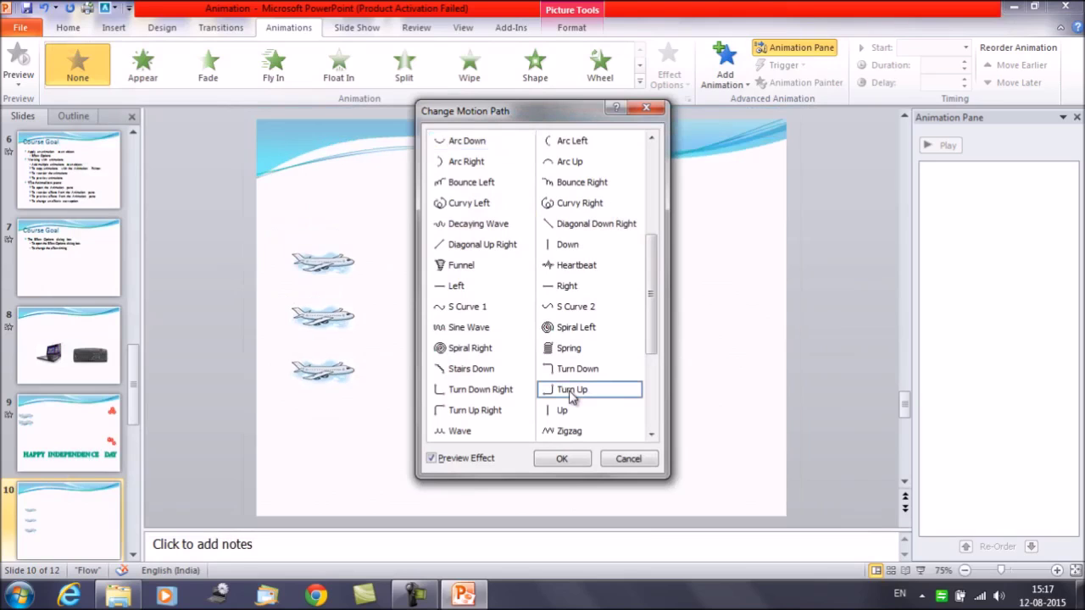
left_click(562, 459)
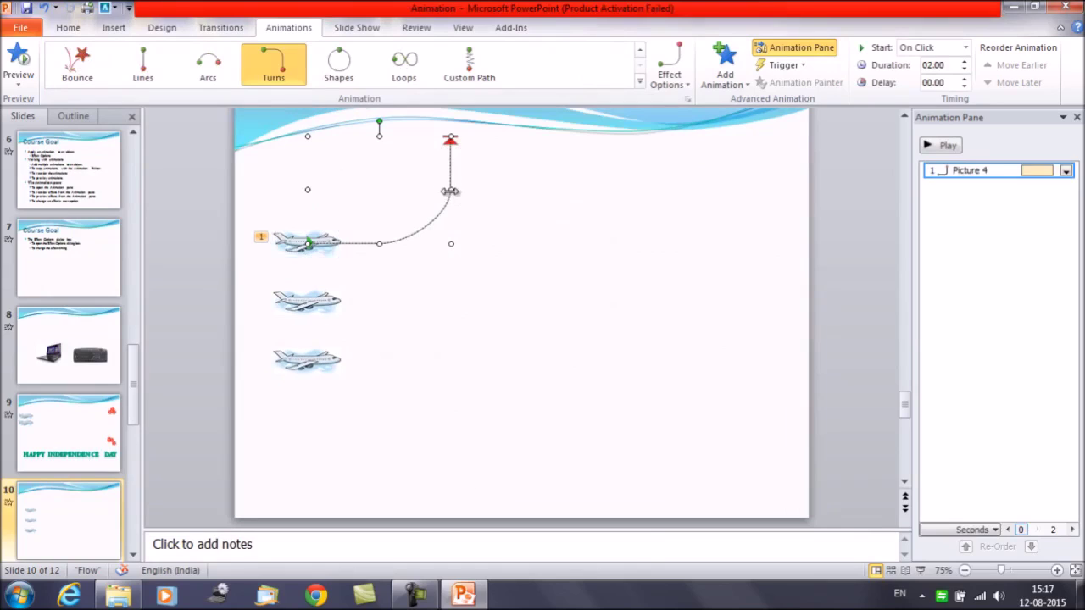
Step: Stretch the top plane's path right and move its end point toward the top-right corner
left_click_drag(450, 192, 704, 234)
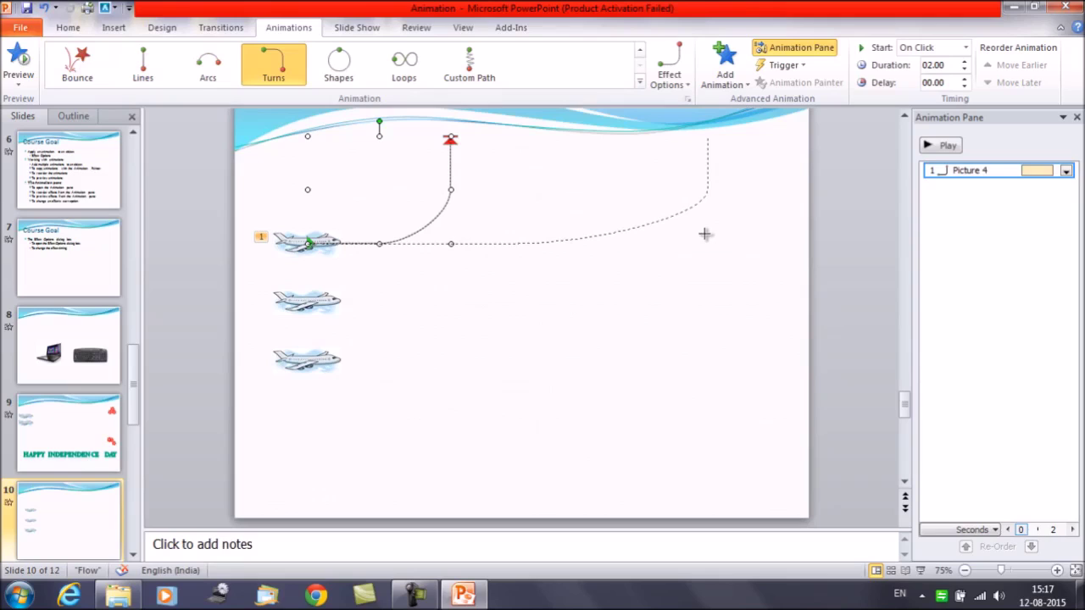
right_click(704, 234)
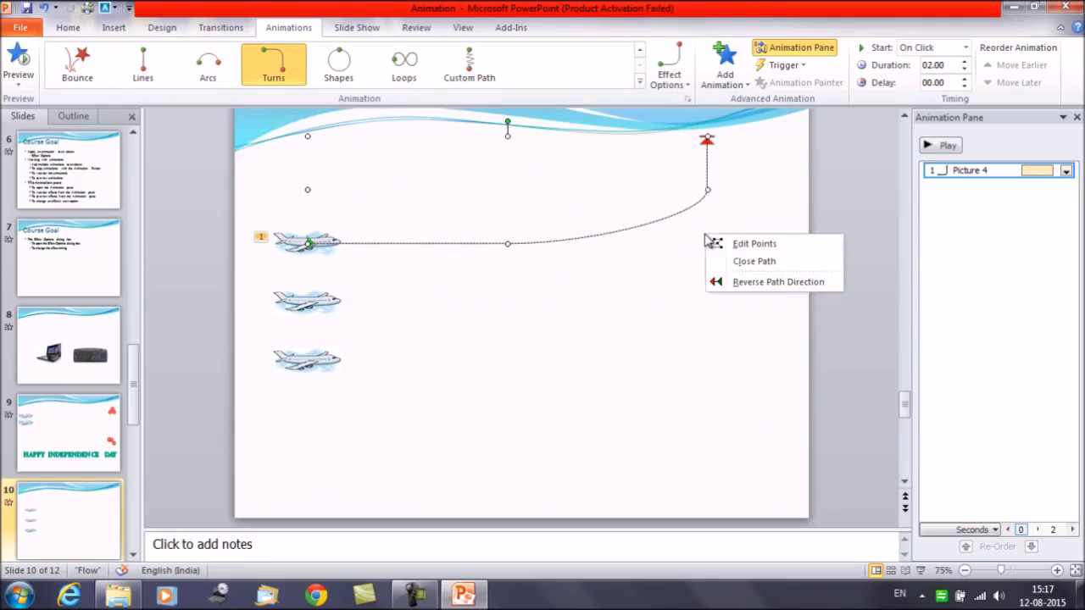
left_click(709, 146)
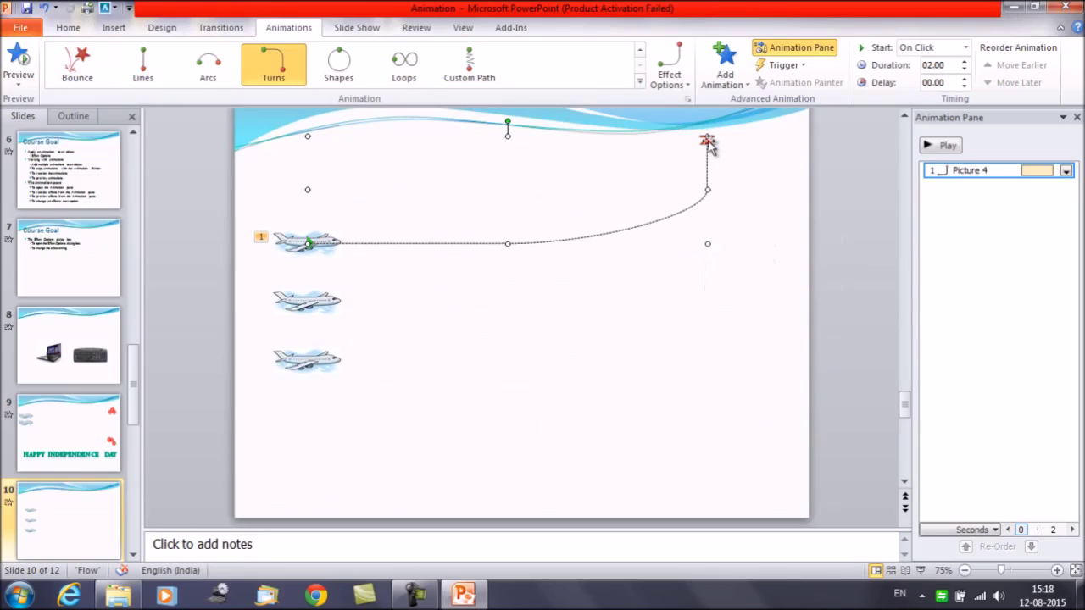
right_click(714, 194)
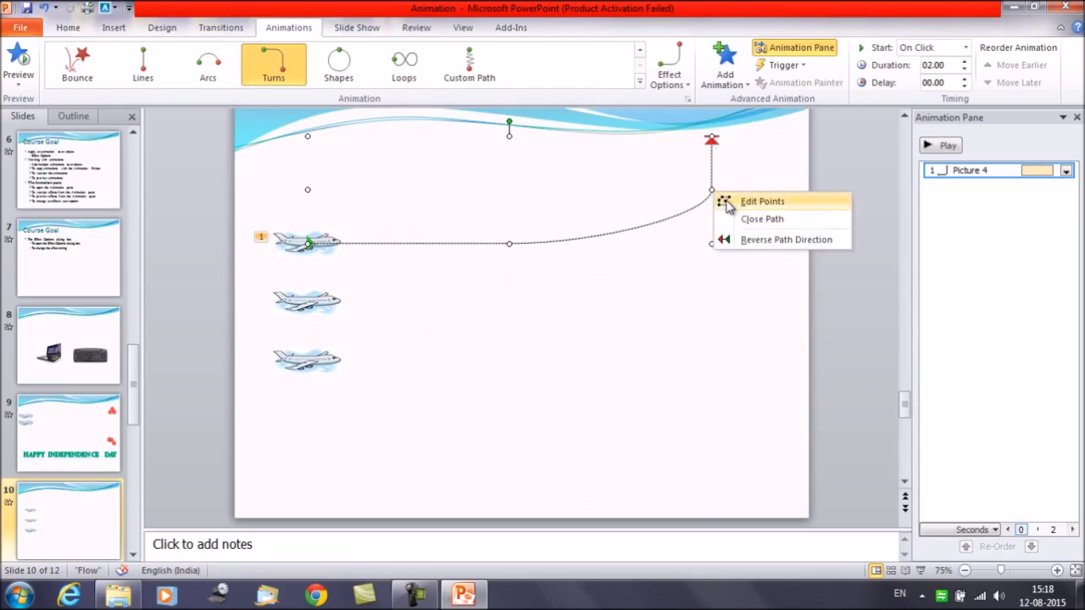
left_click(728, 203)
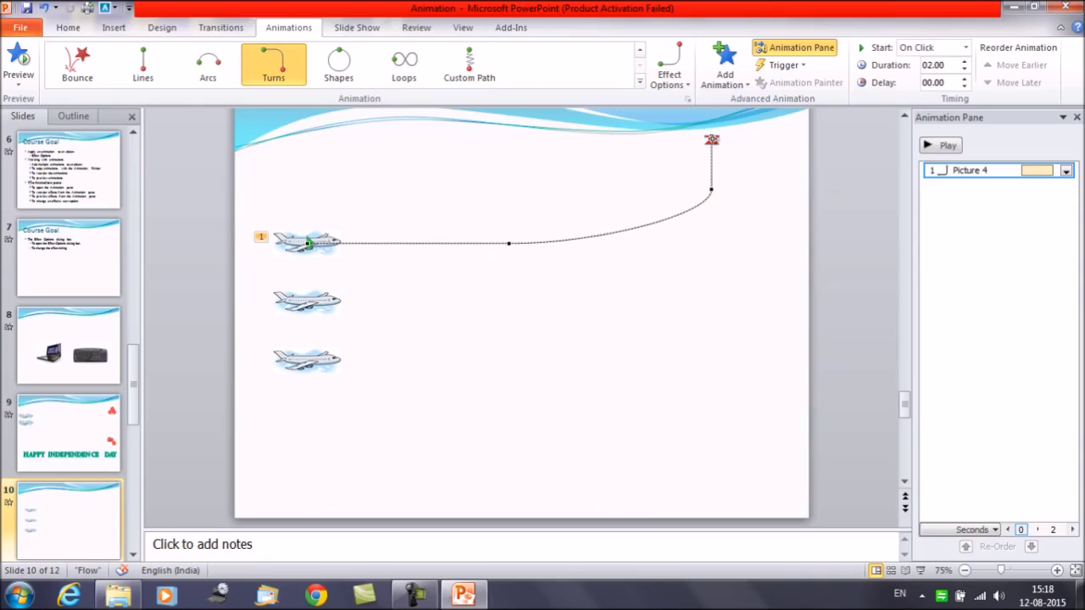
left_click_drag(717, 143, 749, 155)
right_click(750, 155)
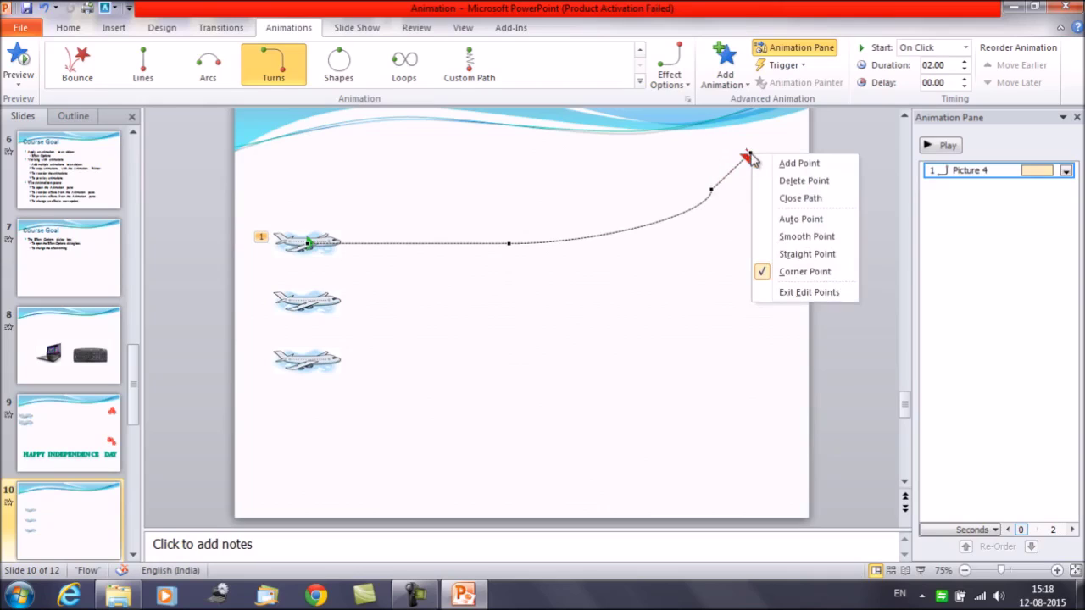
left_click(335, 305)
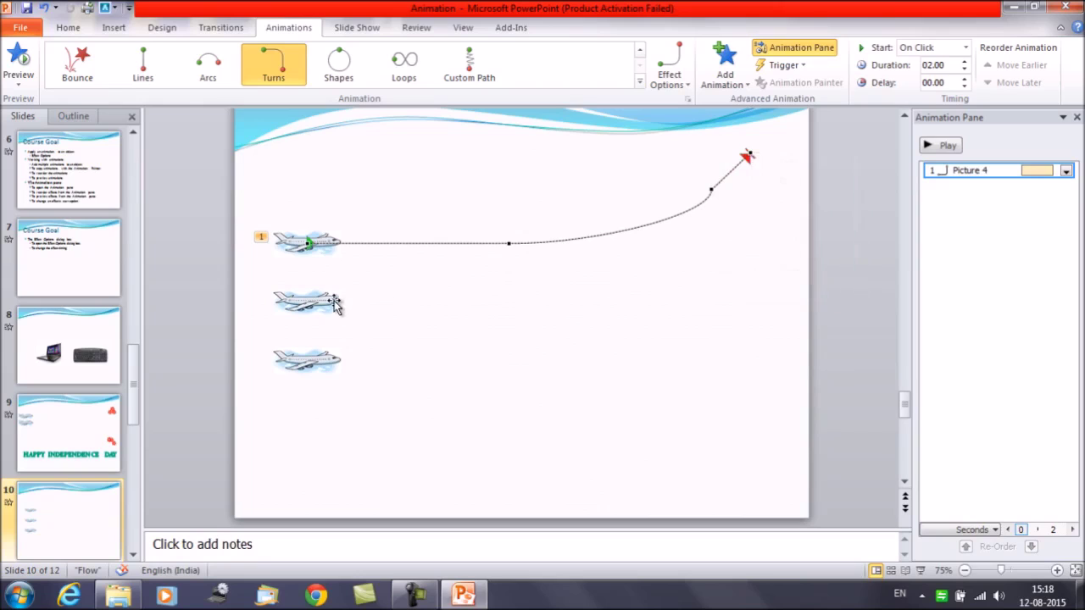
Step: Give the middle plane a Right motion path extended nearly to the slide's right edge
left_click(335, 305)
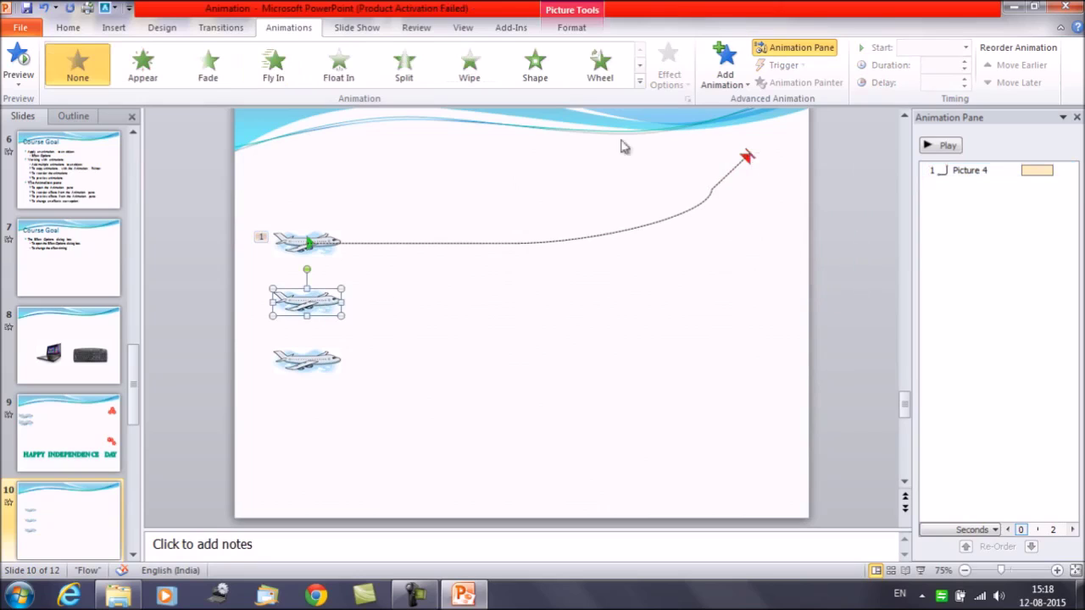
left_click(639, 84)
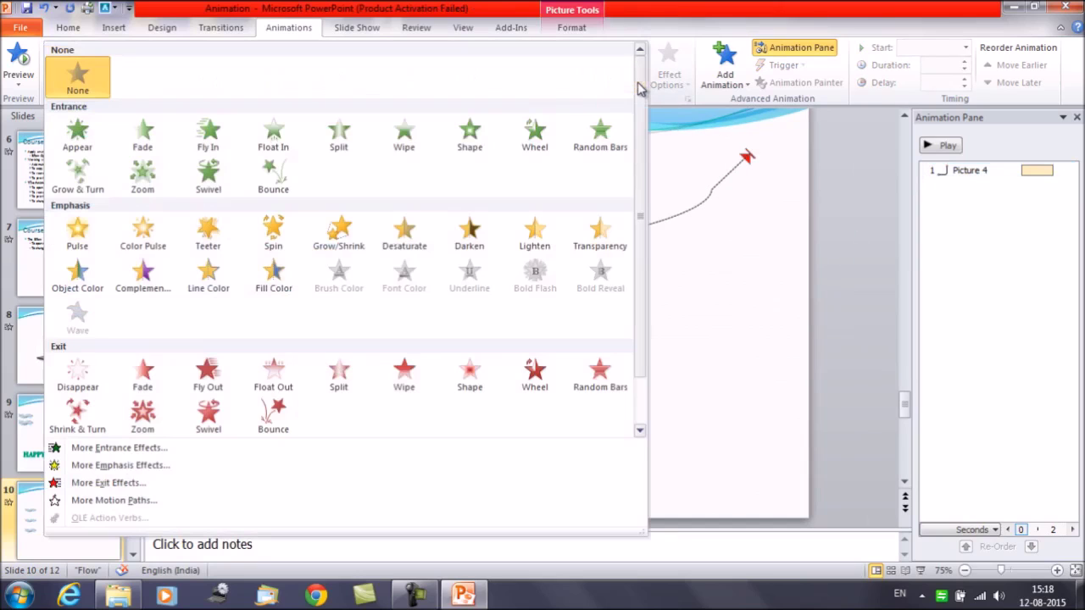
left_click(126, 506)
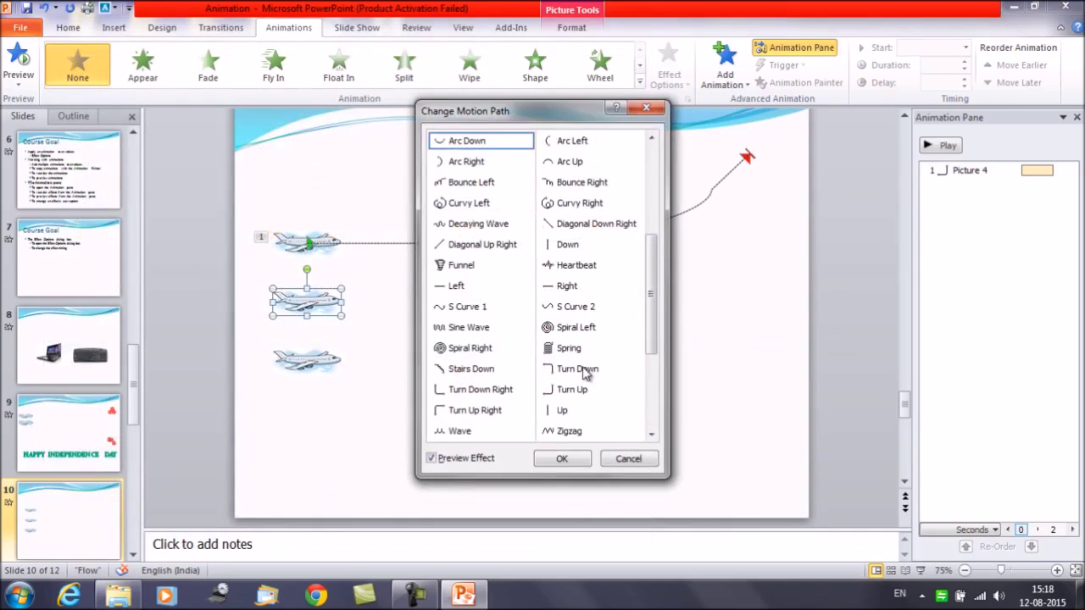
left_click(567, 287)
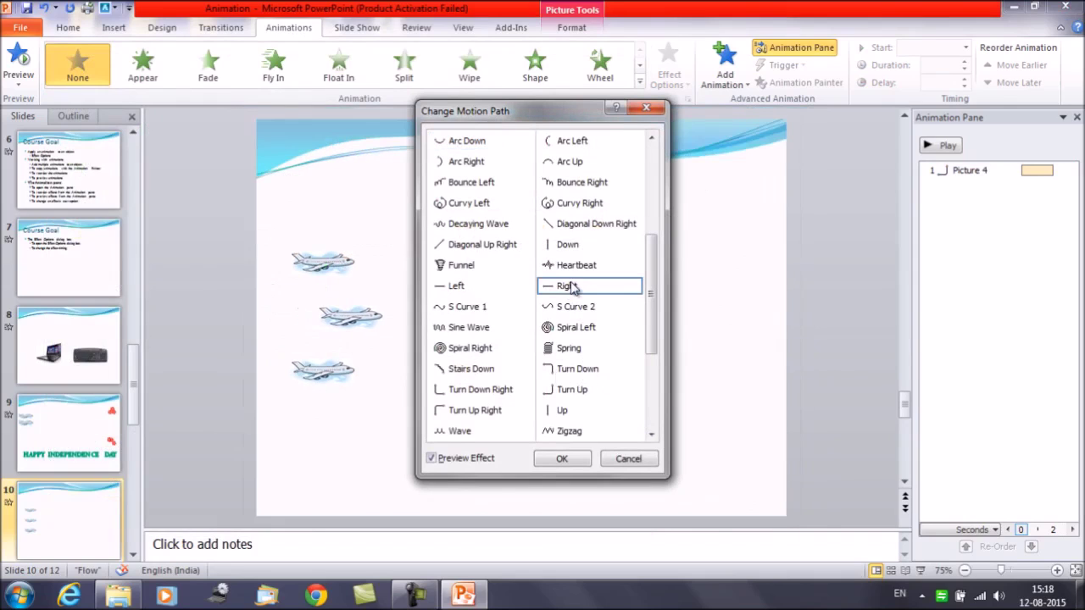
left_click(559, 460)
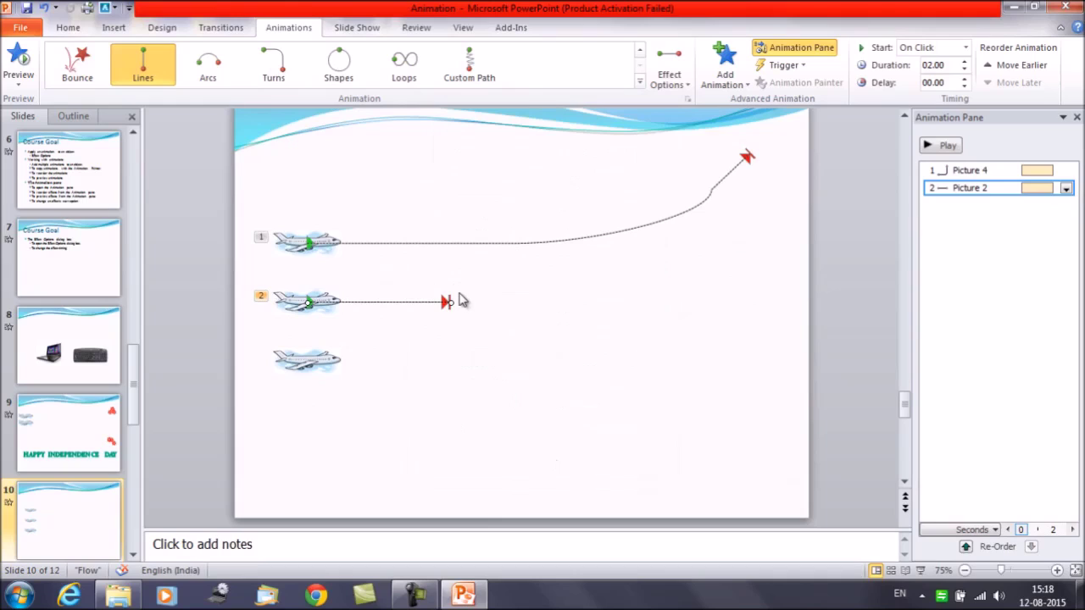
left_click_drag(449, 303, 725, 297)
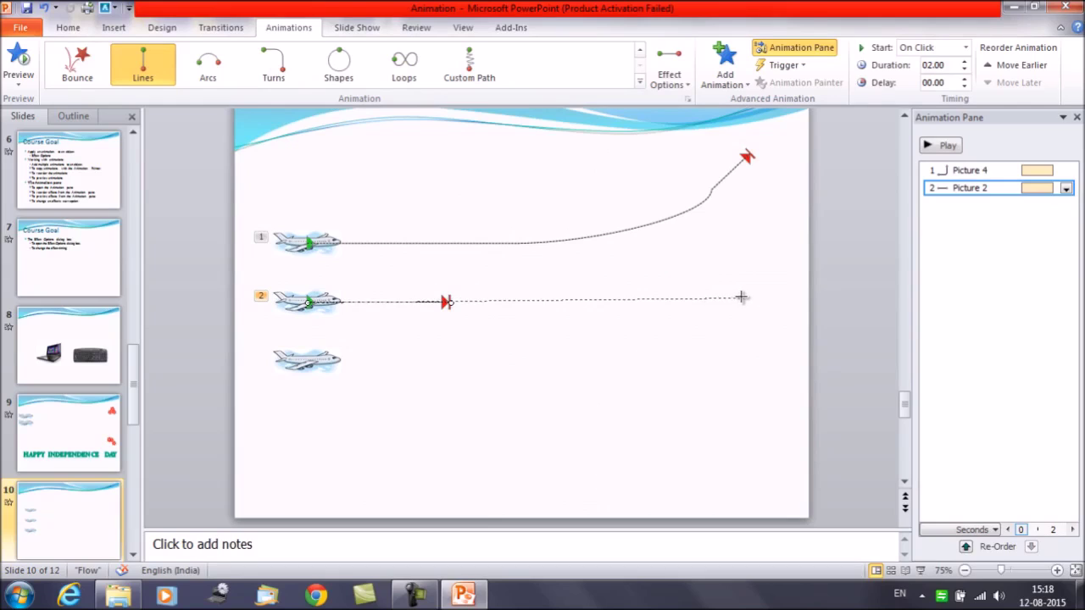
left_click_drag(742, 297, 750, 296)
right_click(751, 297)
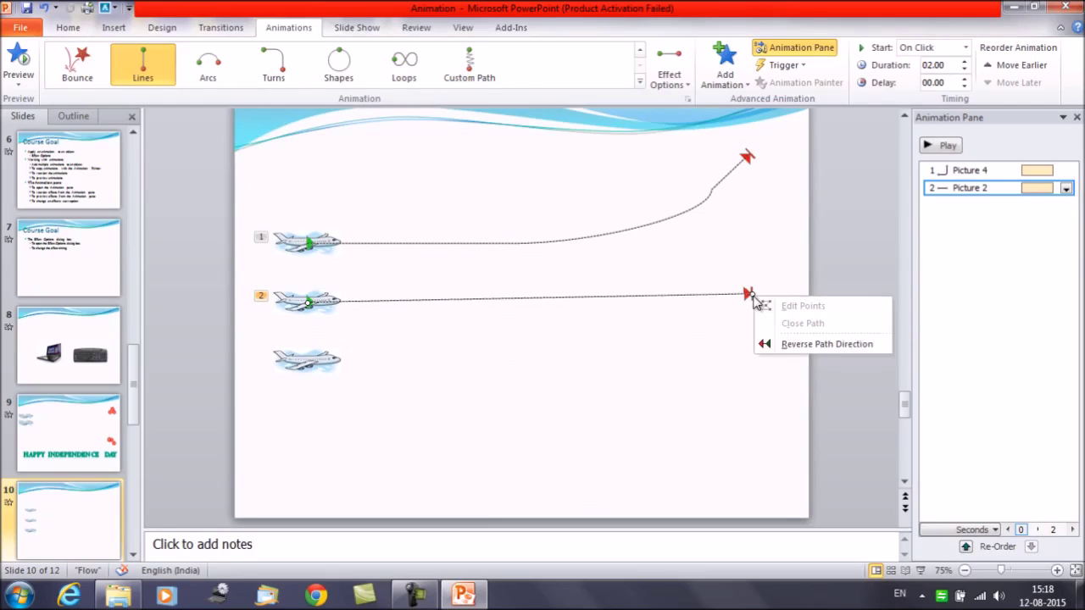
left_click(312, 368)
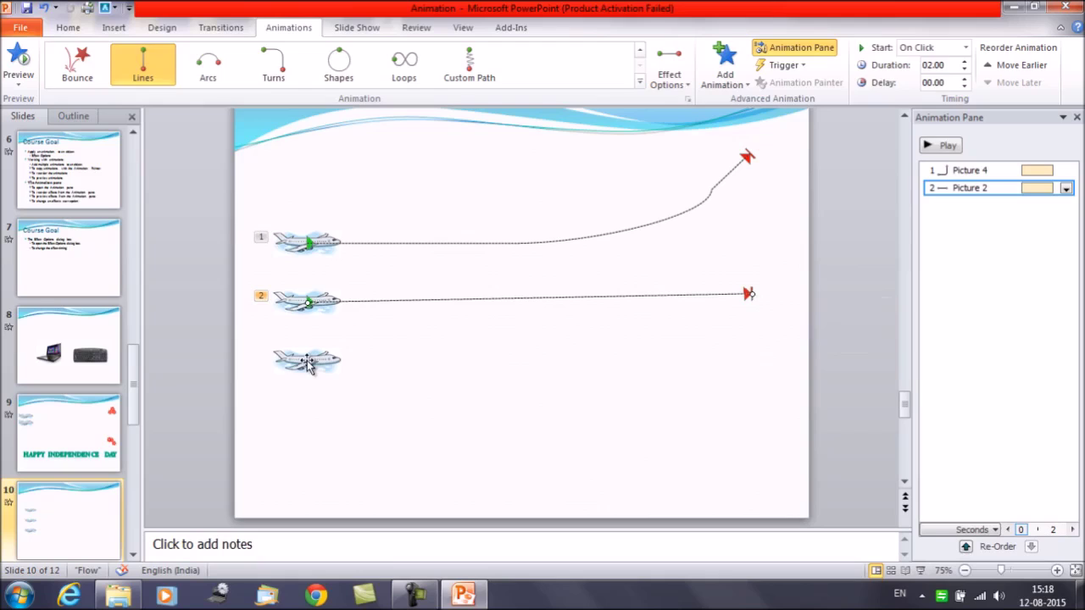
Step: Apply the Turn Down motion path to the bottom plane
left_click(308, 363)
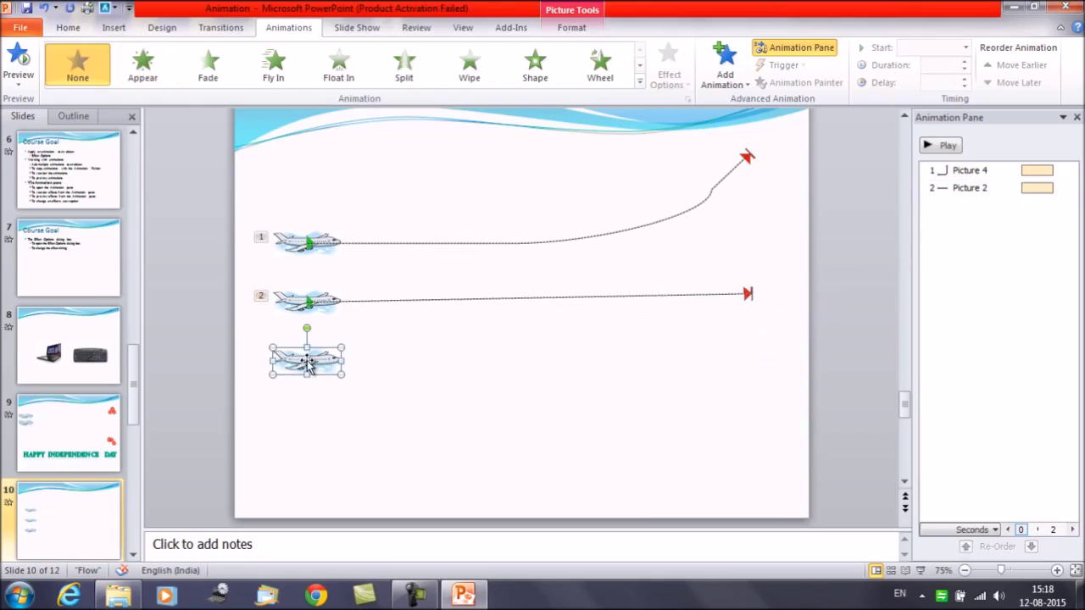
left_click(640, 81)
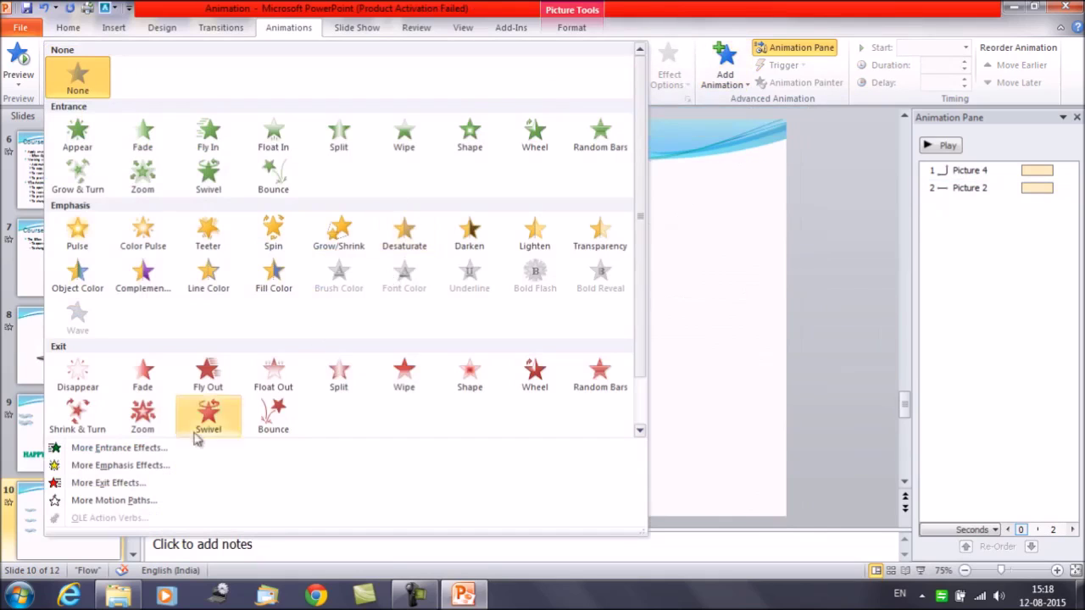
left_click(144, 507)
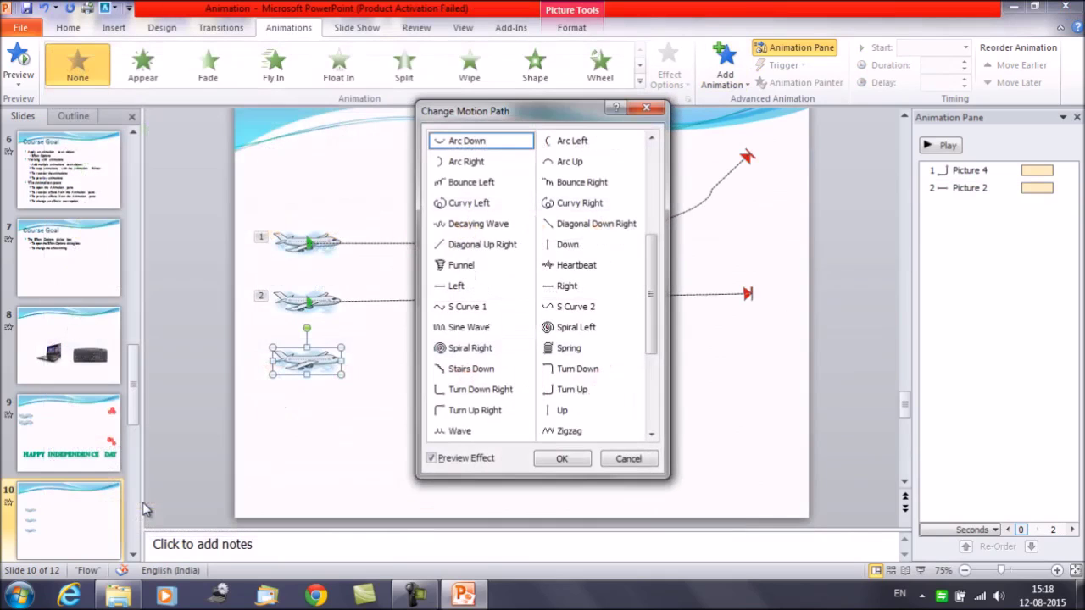
left_click(585, 378)
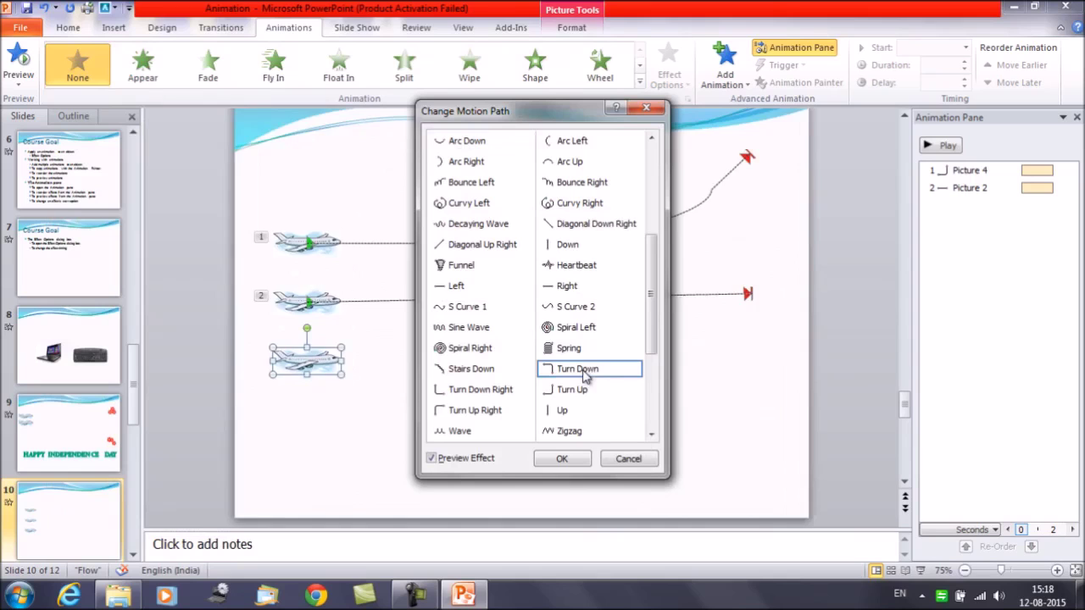
left_click(564, 460)
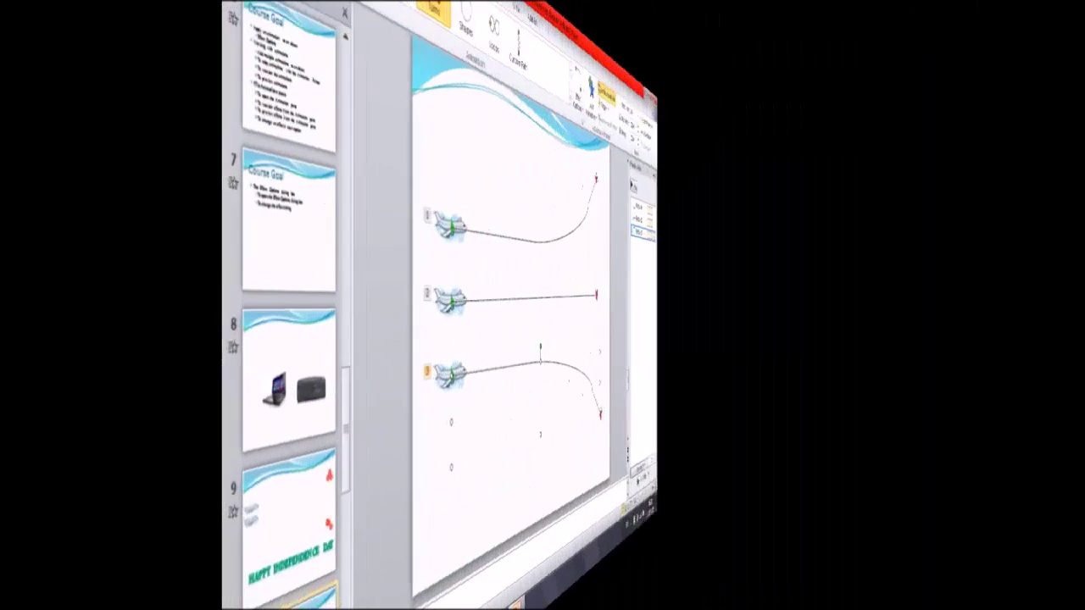
left_click(755, 481)
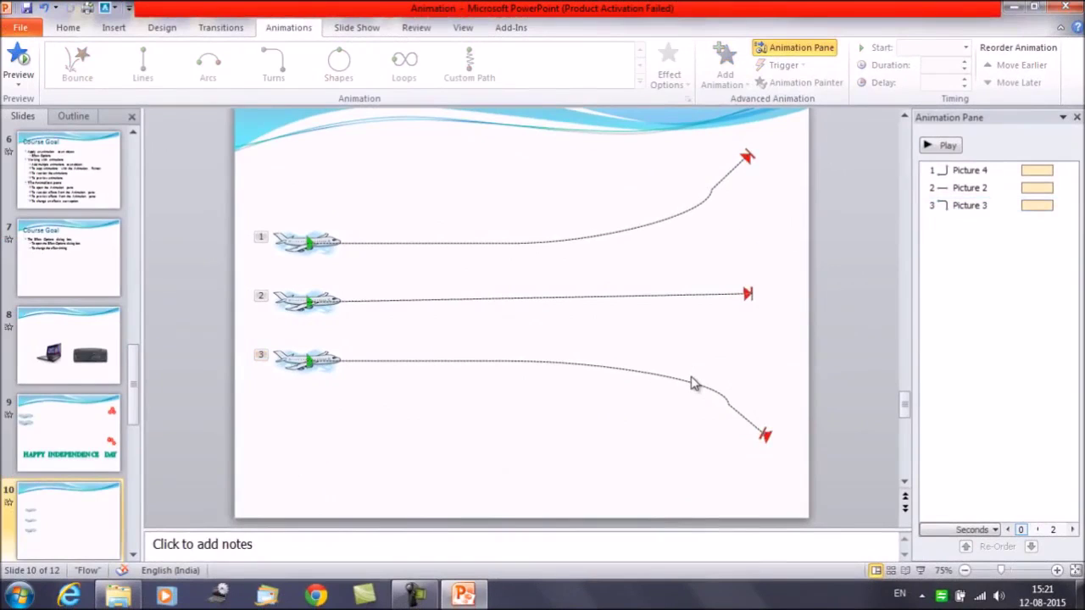
Step: Set the middle and bottom plane animations to Start With Previous and preview the flight
left_click(1034, 173)
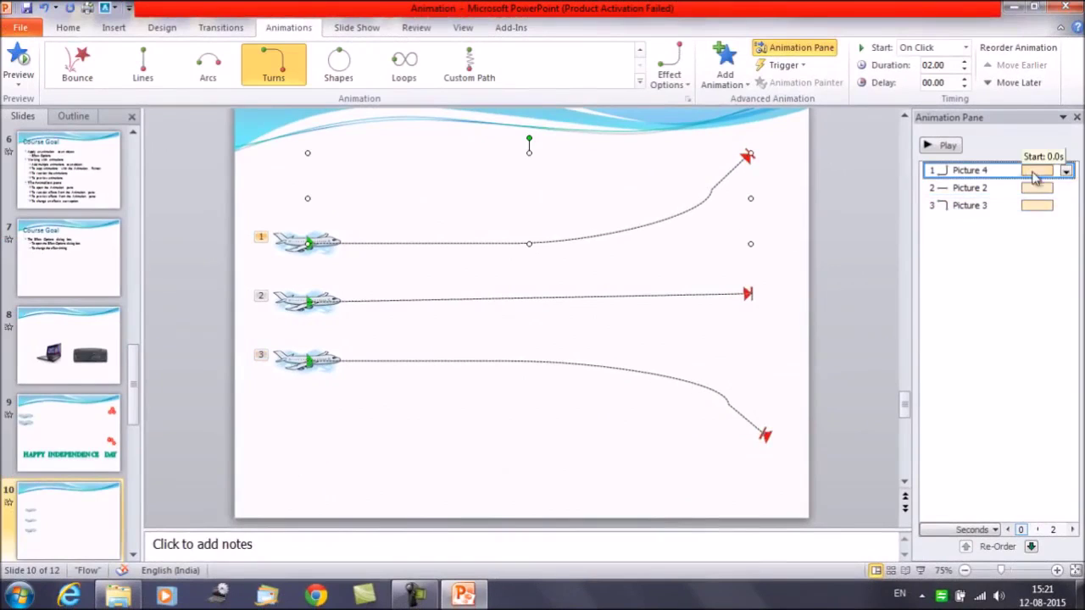
left_click(1066, 171)
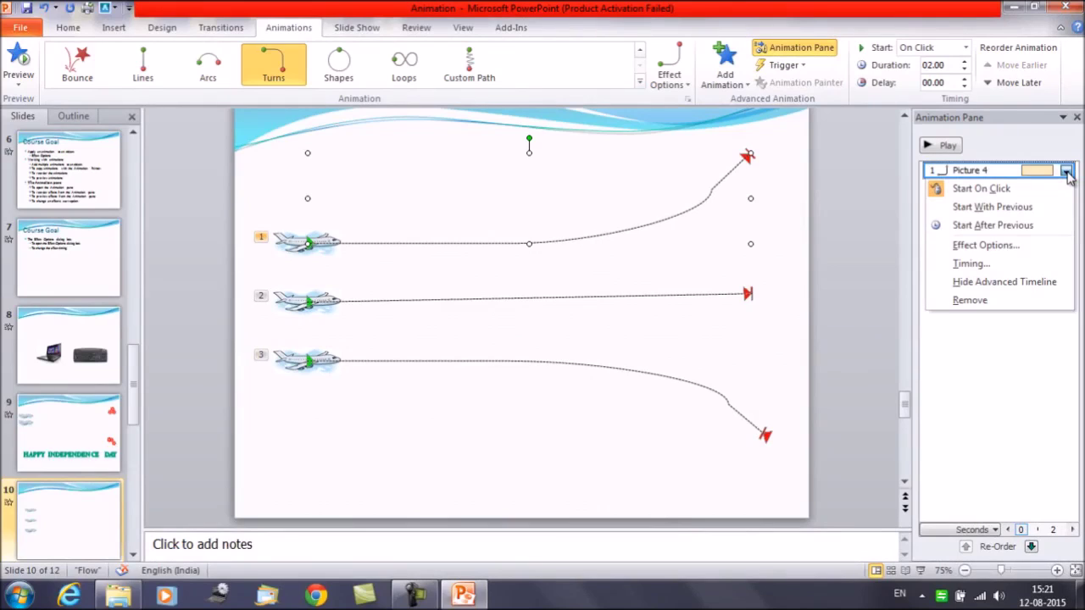
left_click(1046, 141)
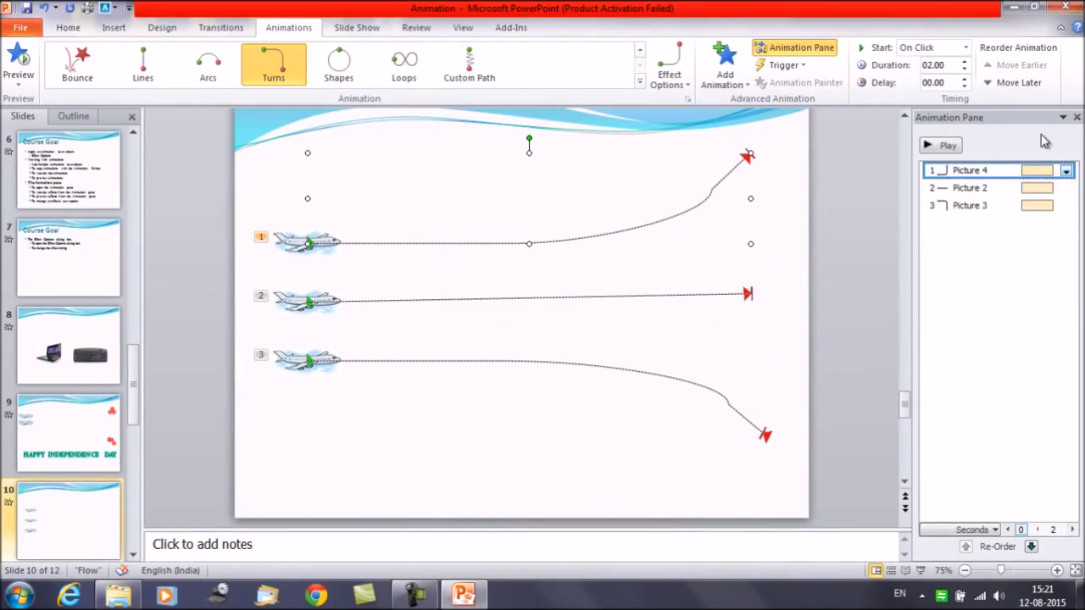
left_click(1051, 187)
left_click(1067, 188)
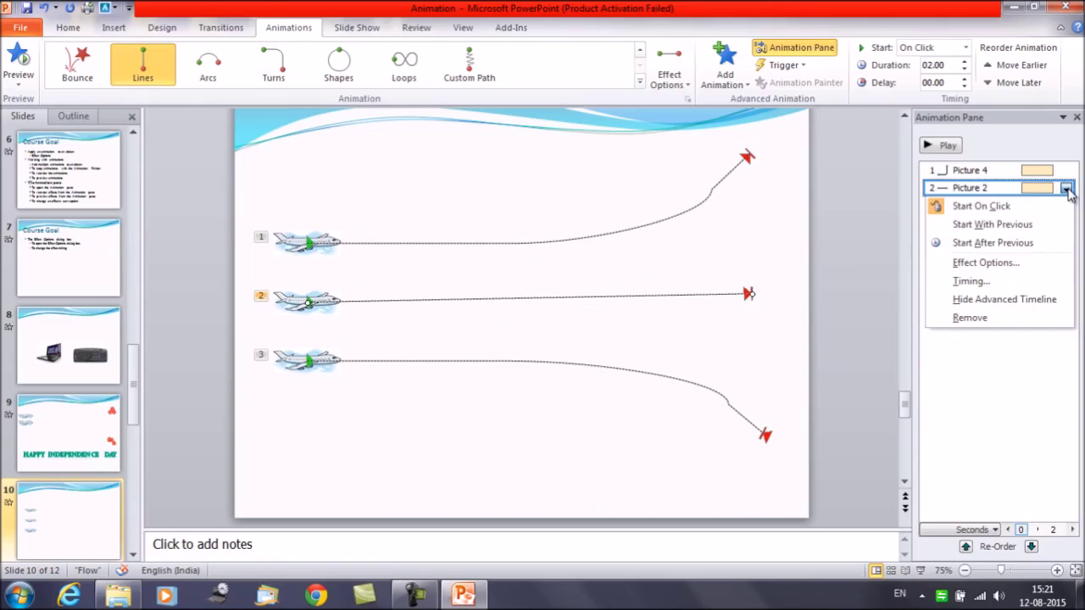
left_click(1018, 227)
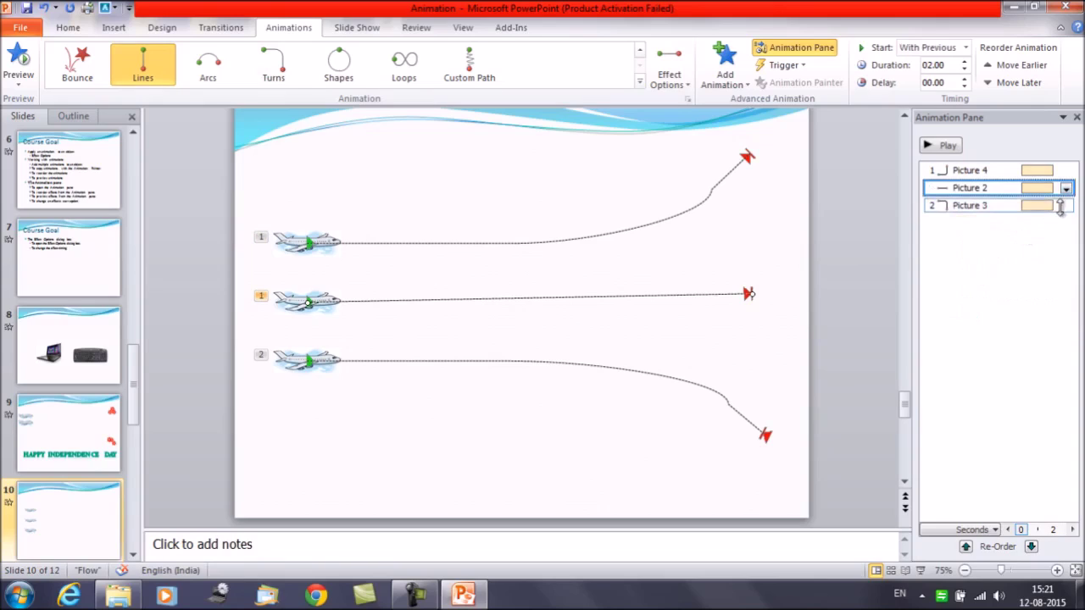
left_click(1070, 207)
left_click(1068, 207)
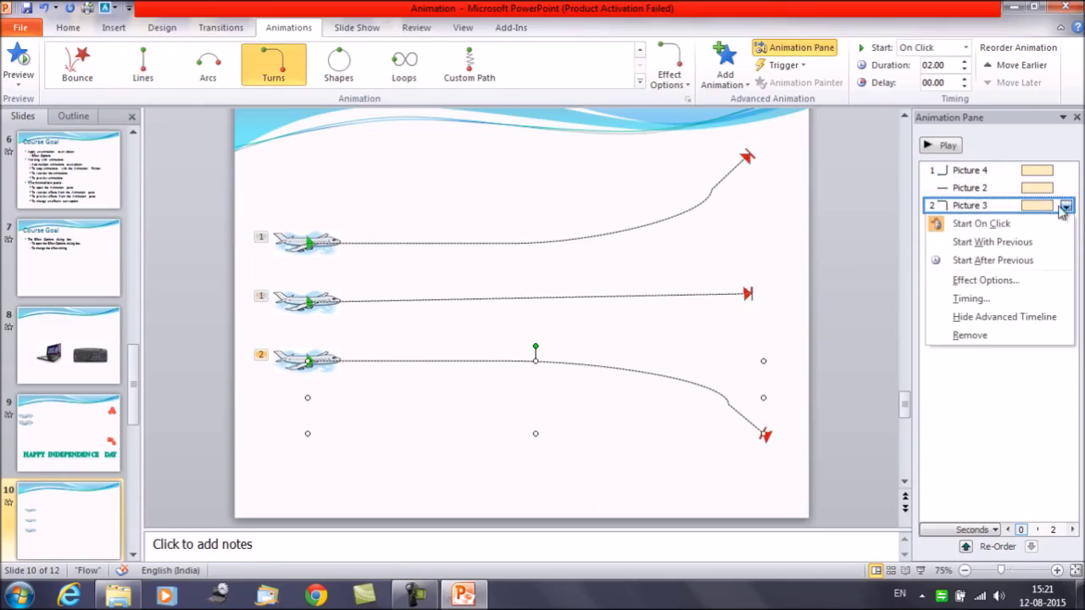
left_click(1014, 243)
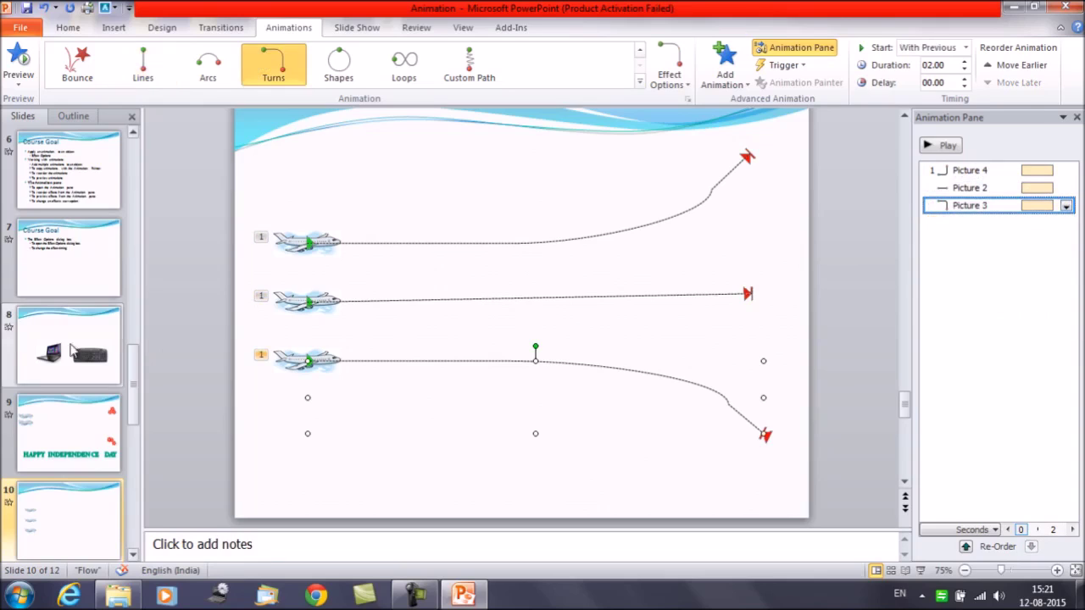
left_click(9, 503)
type("03.5")
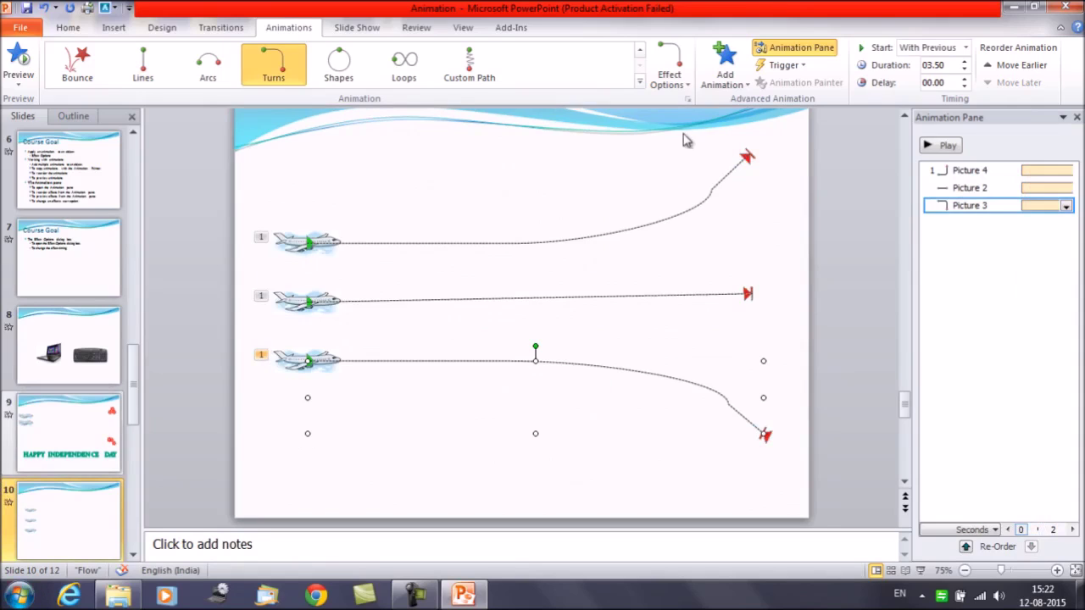
left_click(748, 216)
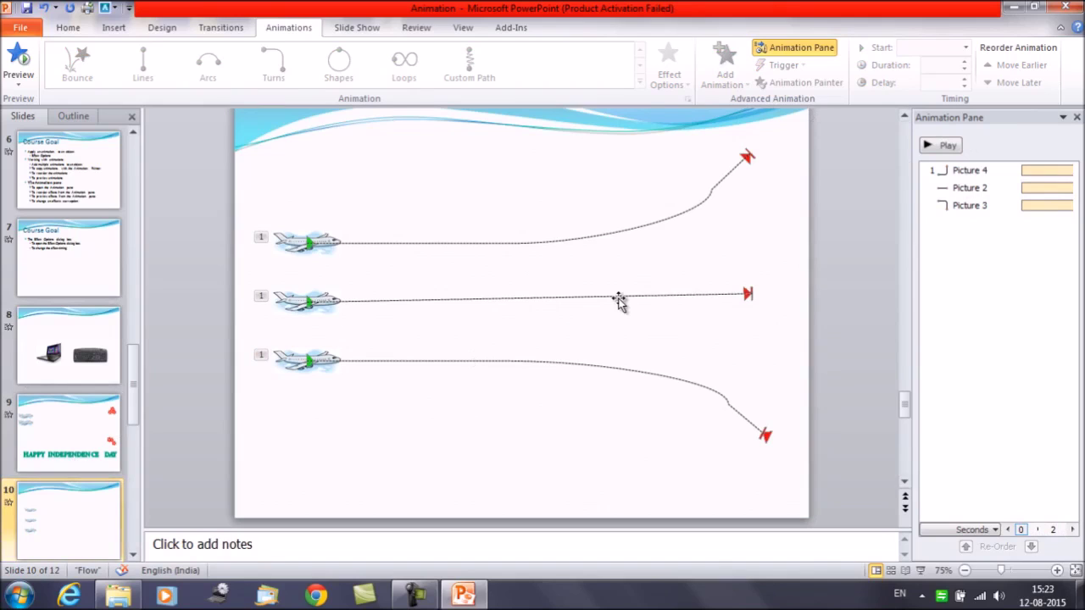
Step: Switch to the Insert tab and open the Clip Art search pane
left_click(357, 28)
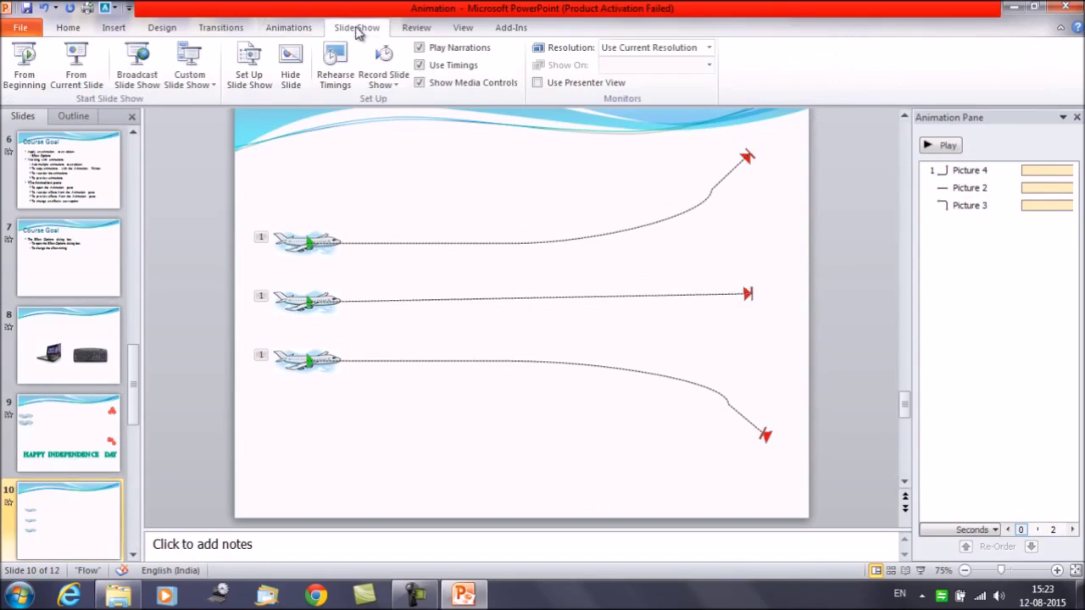
left_click(167, 31)
left_click(115, 28)
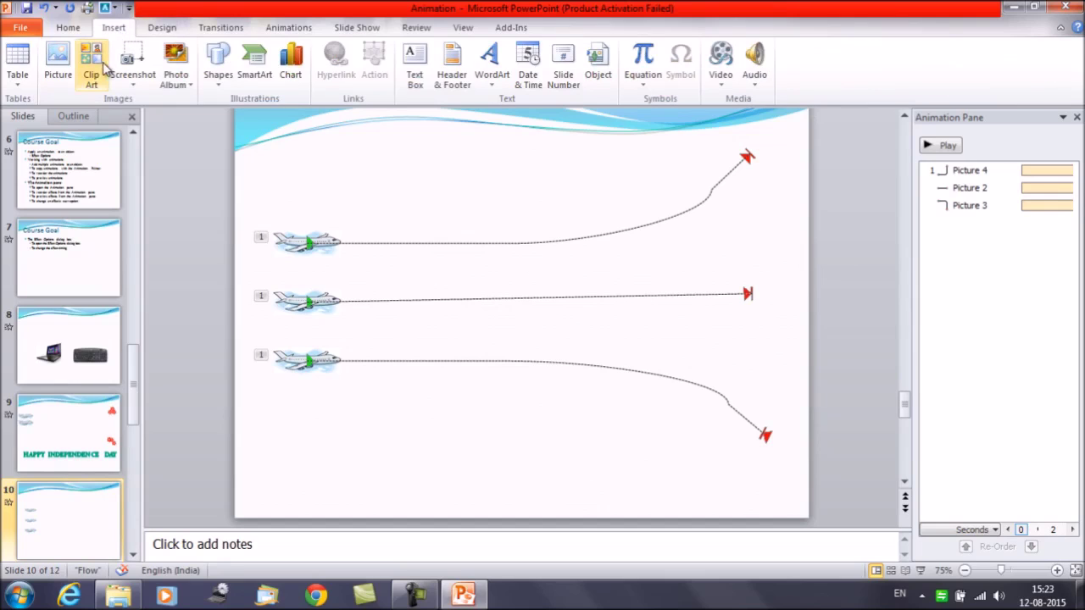
left_click(91, 58)
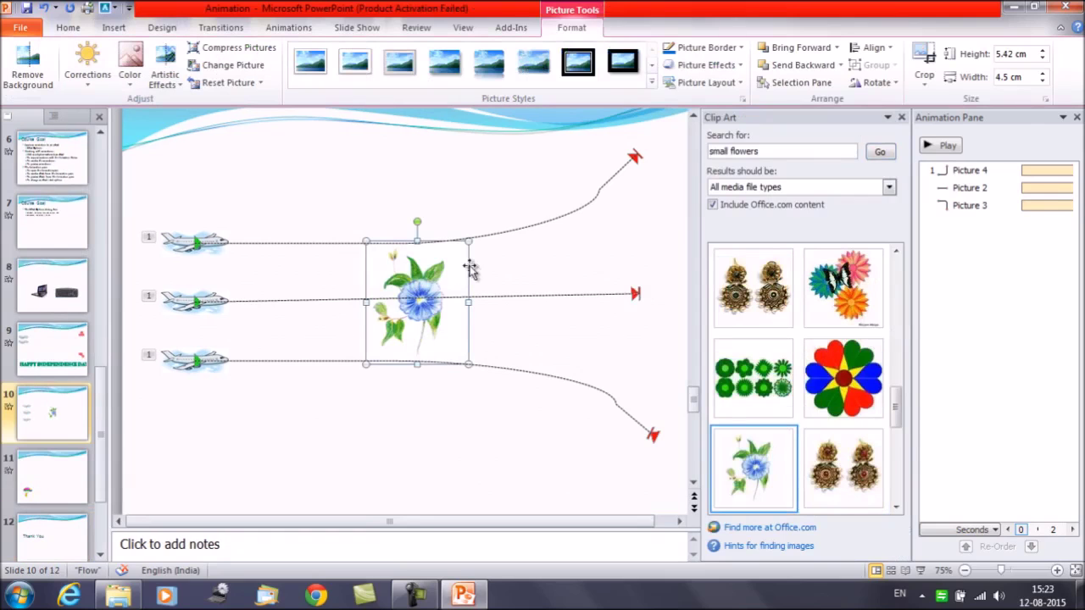
Step: Duplicate the blue flower twice, placing one copy to the right and one below
mouse_move(447, 280)
left_mouse_down()
mouse_move(456, 269)
mouse_move(546, 269)
left_mouse_up()
left_click(426, 315)
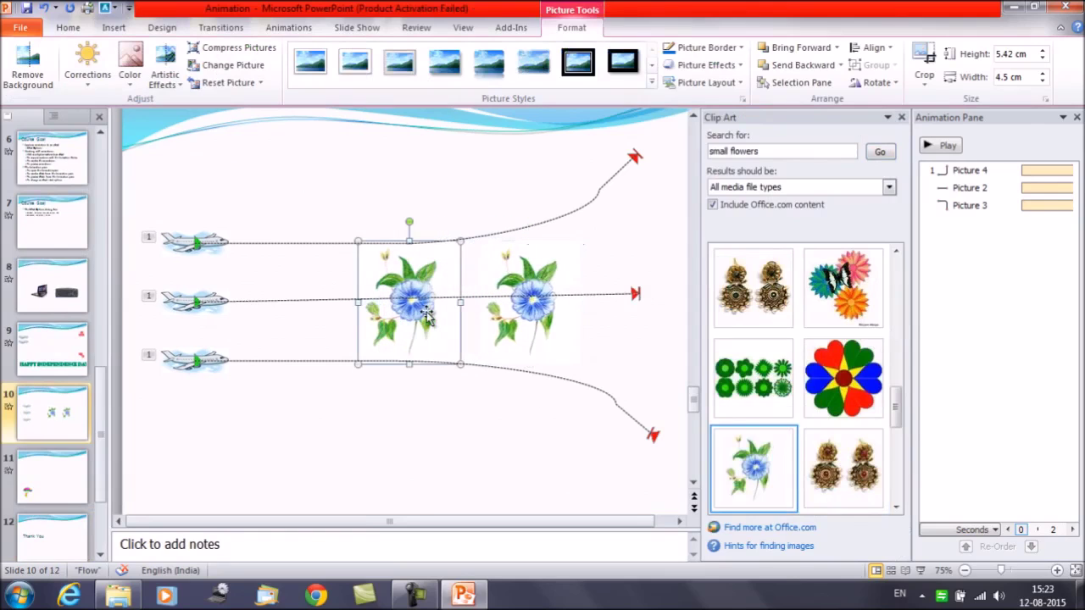
left_click_drag(427, 315, 426, 466)
key("Right")
key("Right")
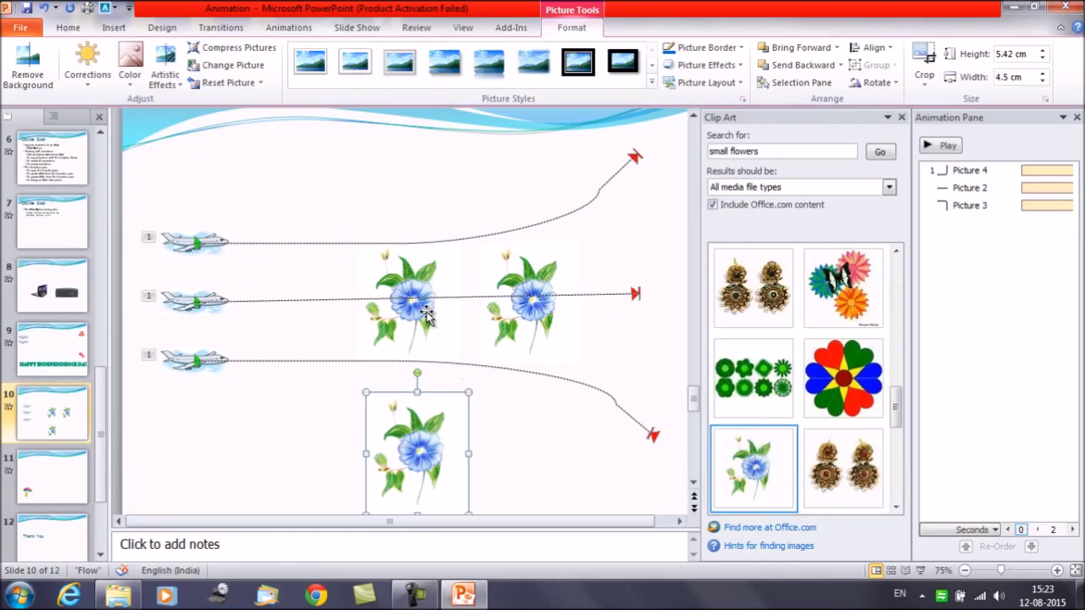
key("Right")
key("Right")
key("Up")
key("Up")
key("Up")
key("Up")
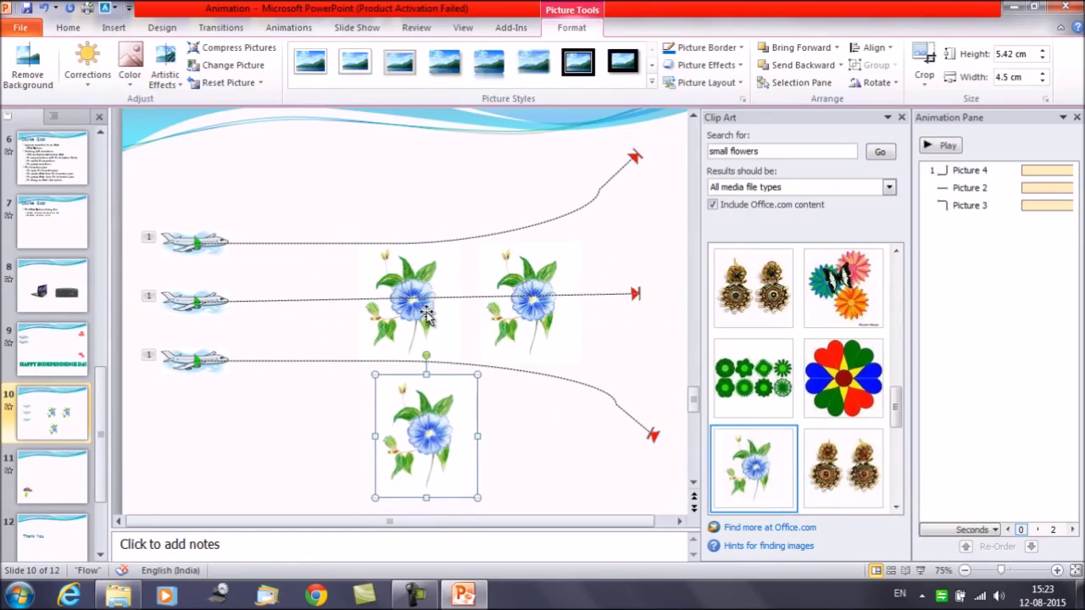
Step: Select all three flowers and shrink them to a small size together
left_click(422, 311)
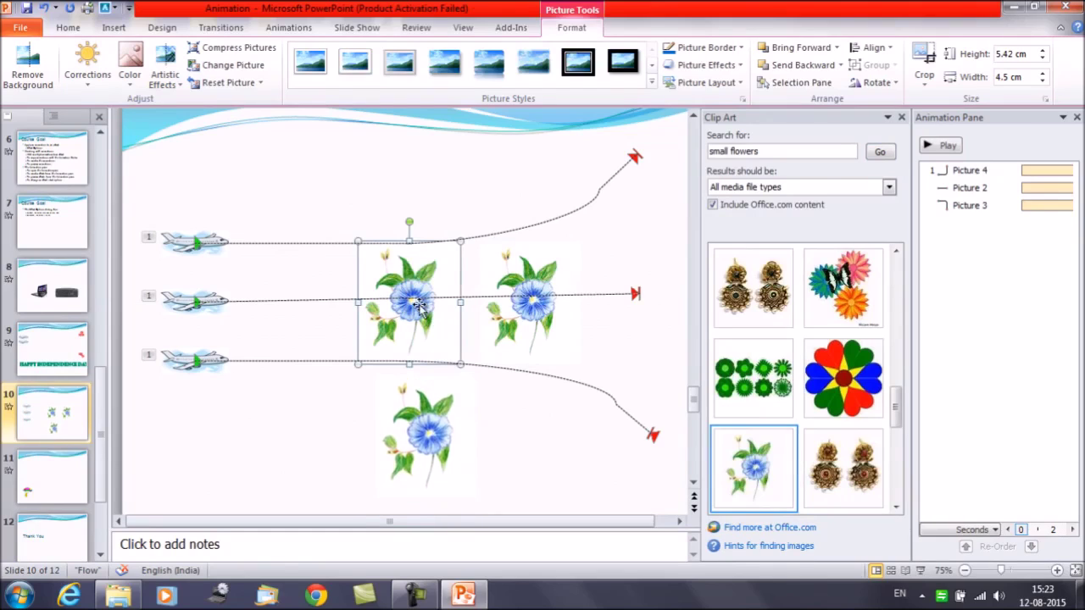
left_click(519, 296)
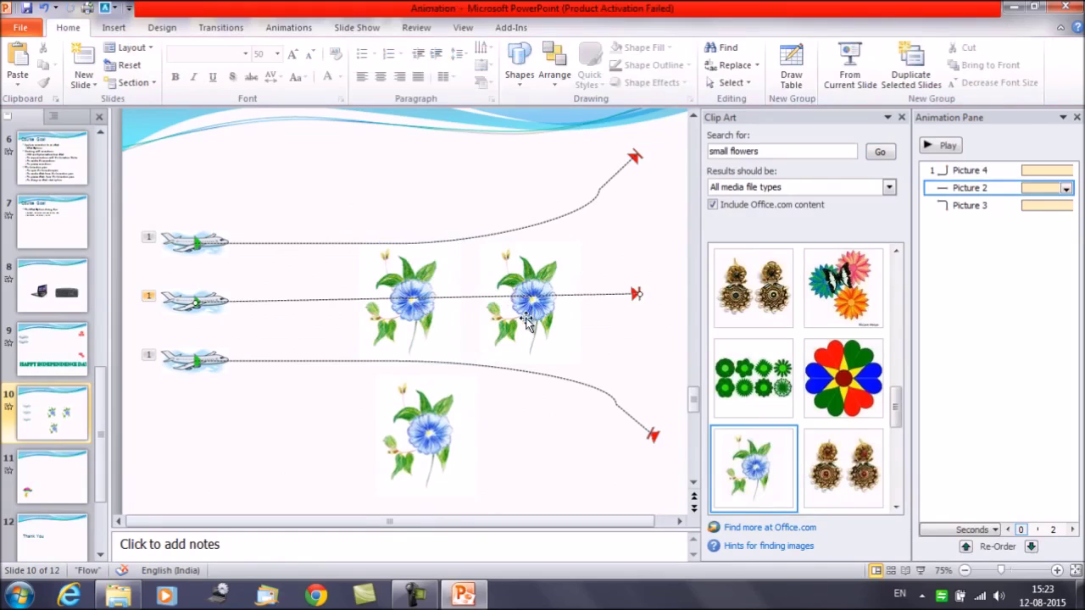
left_click(525, 320)
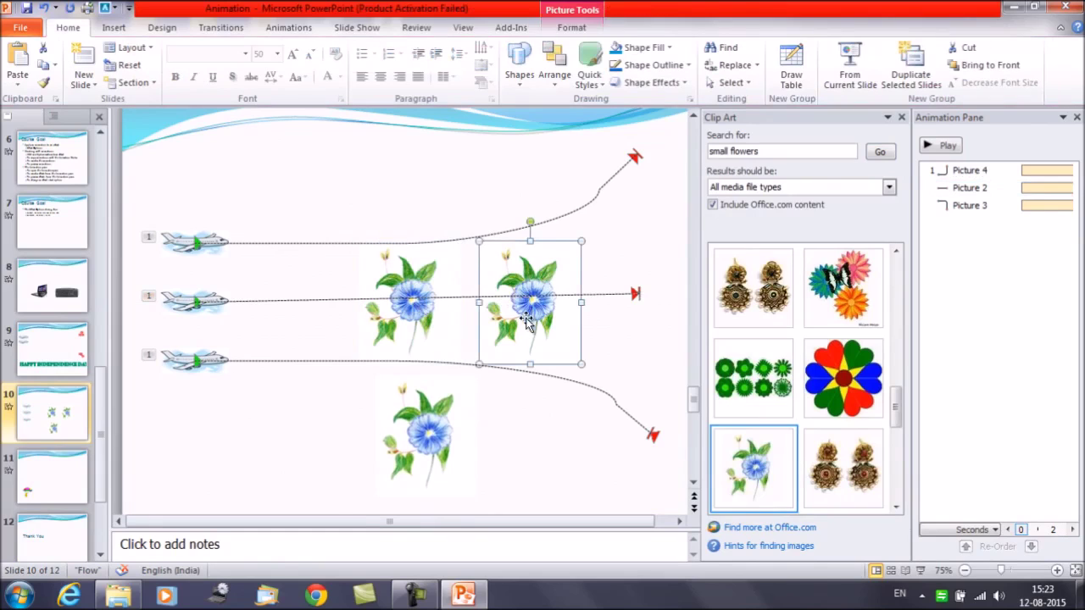
left_click(412, 288, "ctrl")
left_click(417, 433, "ctrl")
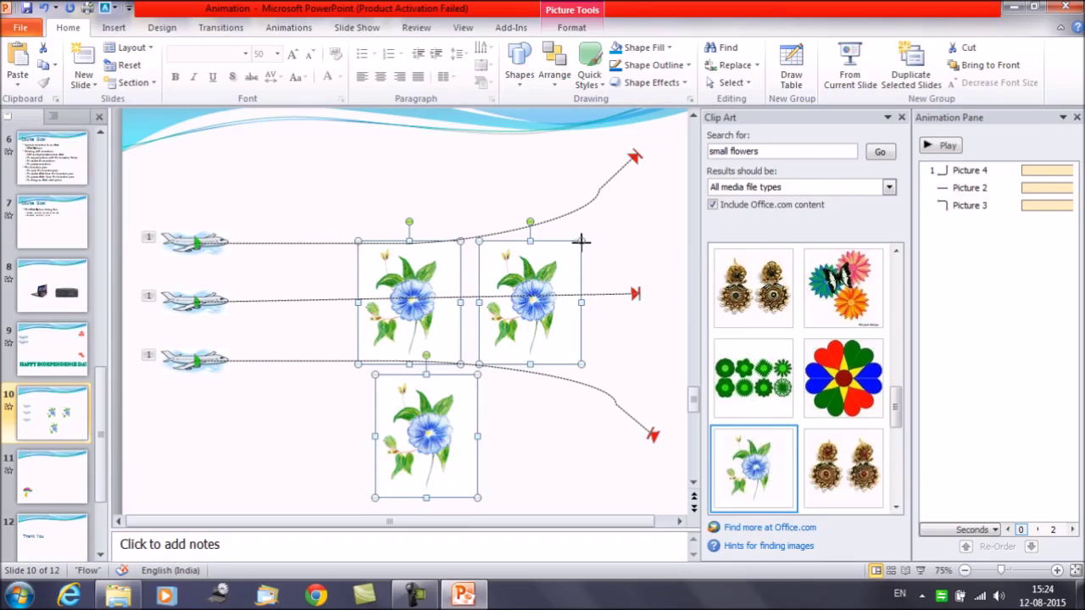
left_click_drag(581, 242, 511, 360)
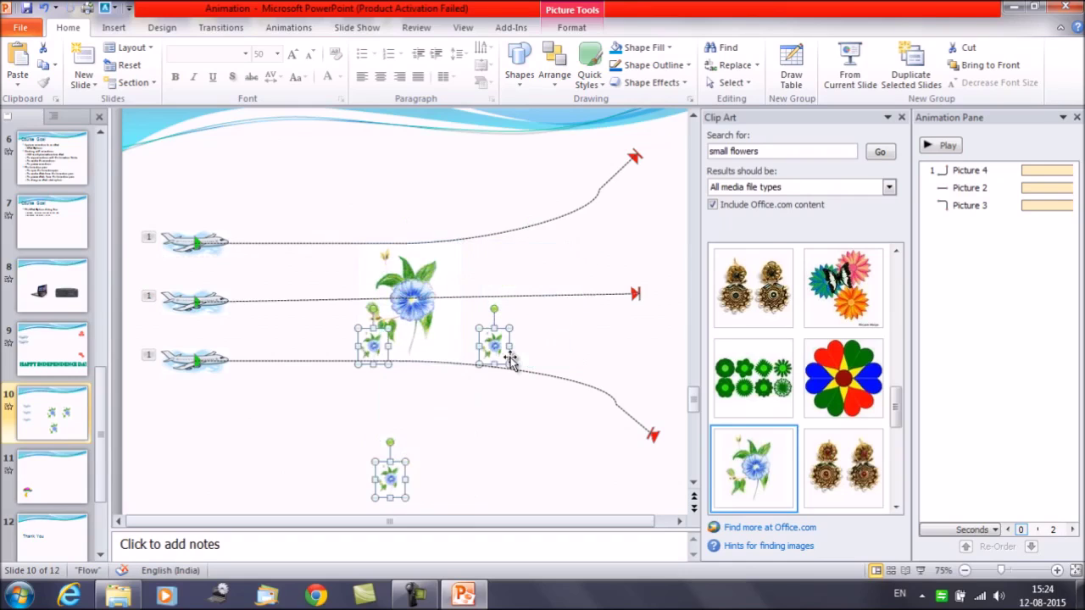
Step: Delete the large flower and nudge the pasted cluster onto the lower path's arrowhead
left_click(417, 298)
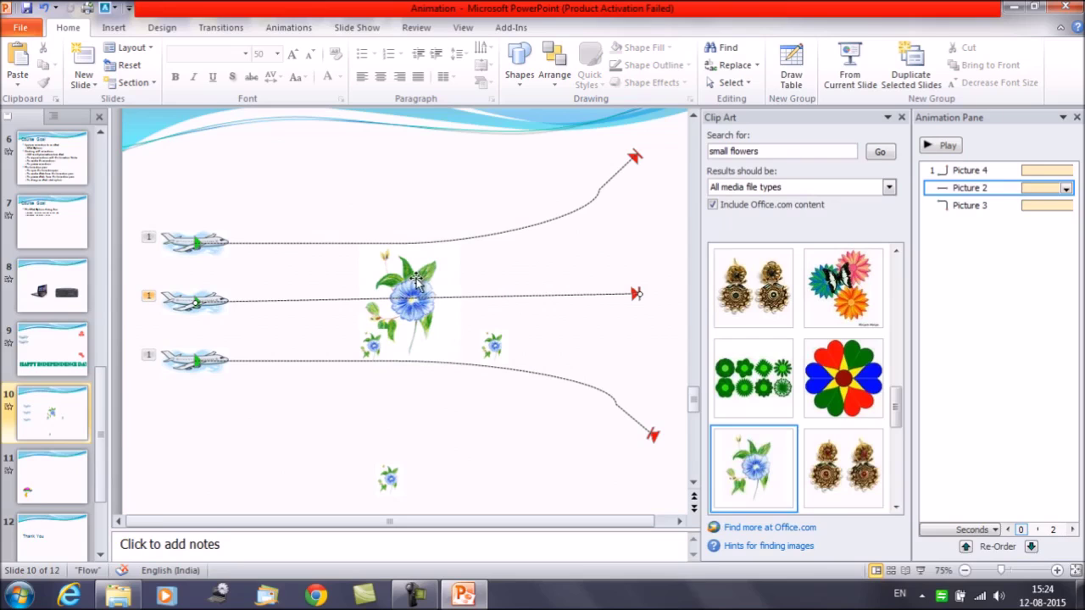
left_click(417, 282)
key("Delete")
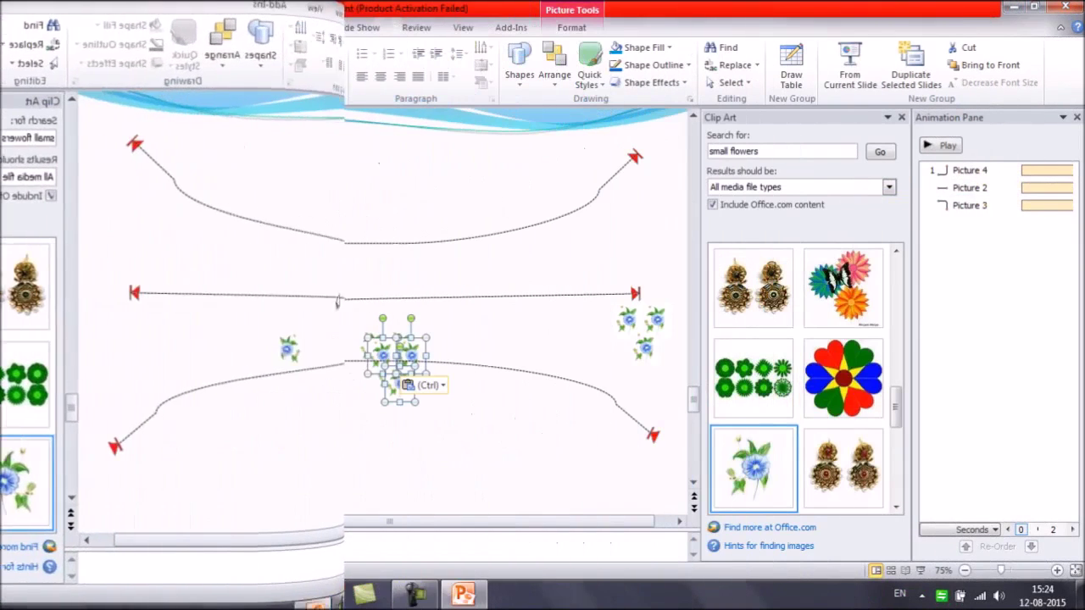
key("Right")
key("Right")
key("Right")
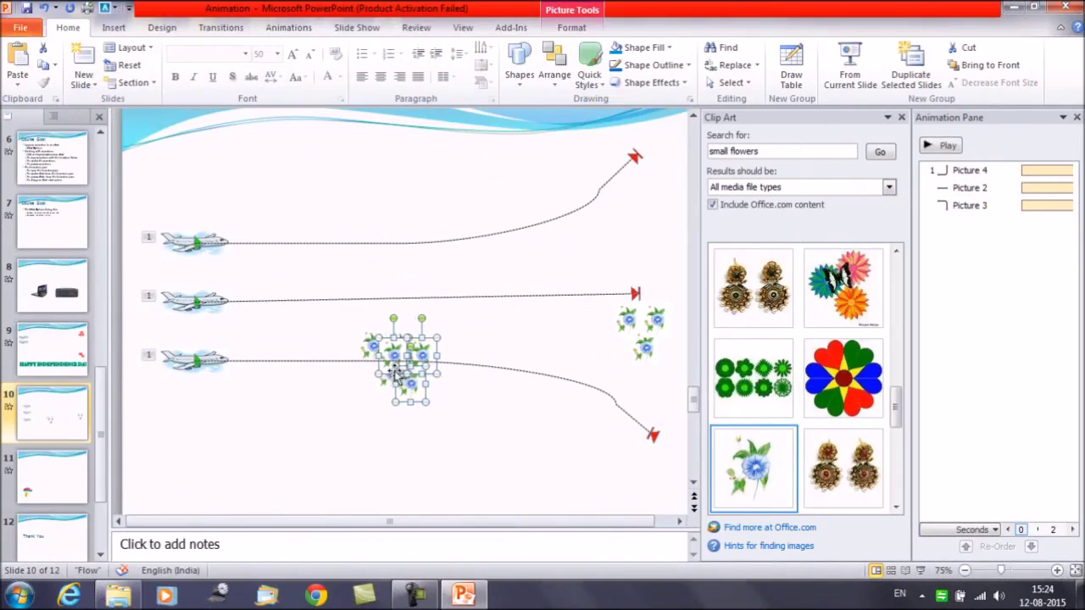
key("Right")
key("Right")
key("Right")
key("Right")
key("Right")
key("Right")
key("Right")
key("Right")
key("Right")
key("Down")
key("Down")
key("Down")
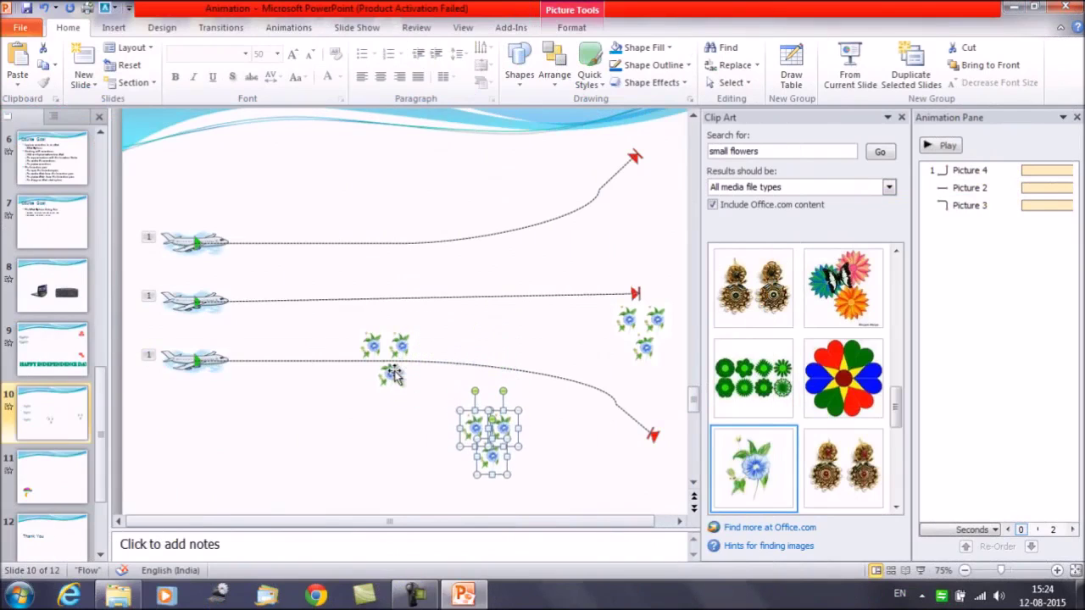
key("Down")
key("Down")
key("Down")
key("Right")
key("Right")
key("Right")
key("Right")
key("Right")
key("Right")
key("Right")
key("Right")
key("Right")
key("Down")
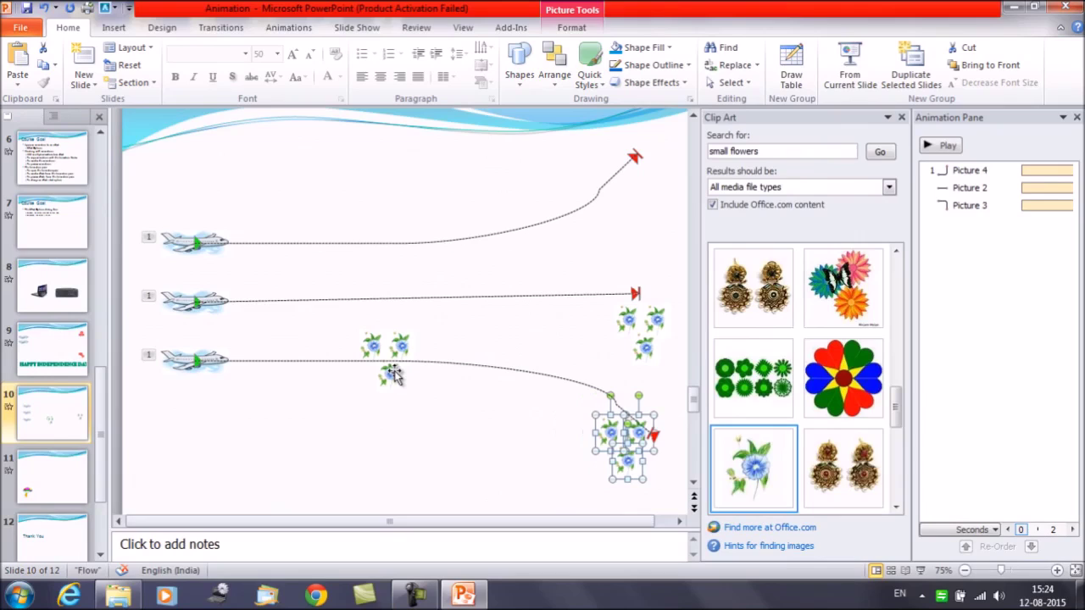
key("Down")
key("Down")
key("Down")
key("Down")
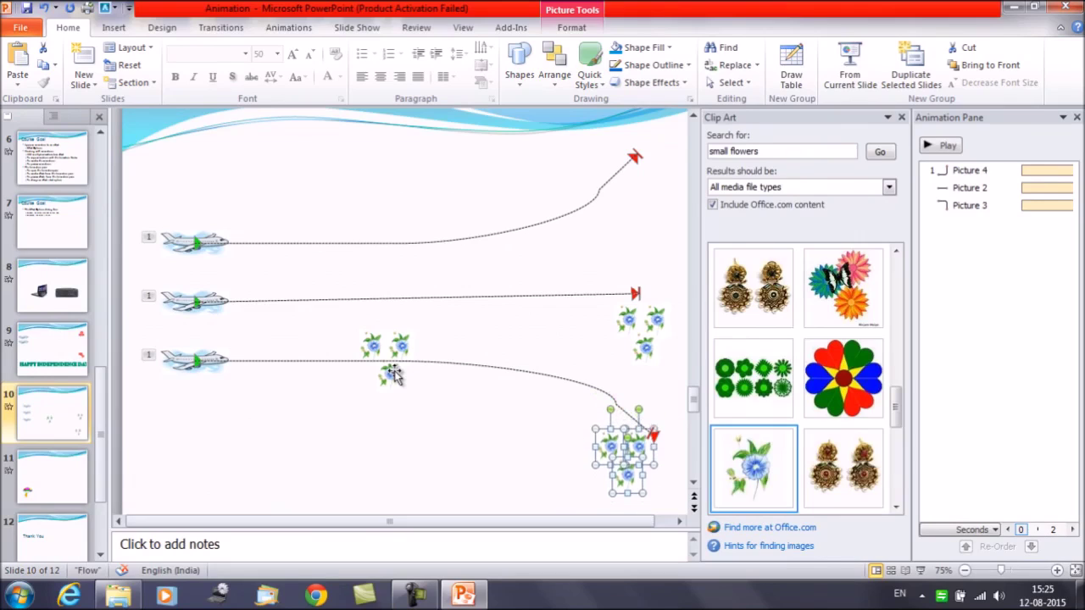
Step: Select another three-flower cluster and move it to the middle path's end
left_click(375, 346)
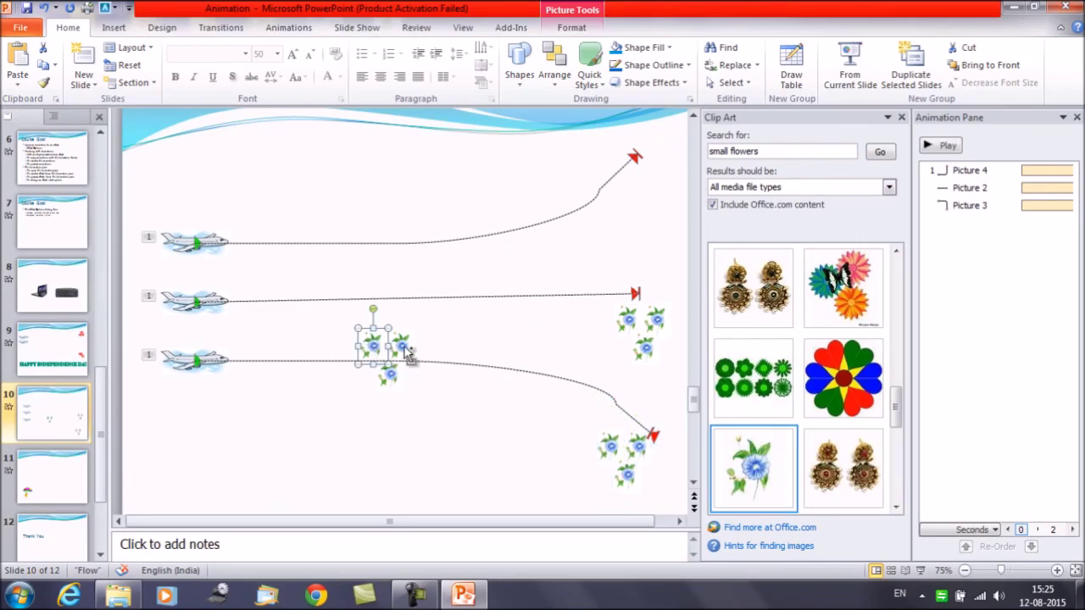
left_click(402, 347, "shift")
left_click(394, 379, "shift")
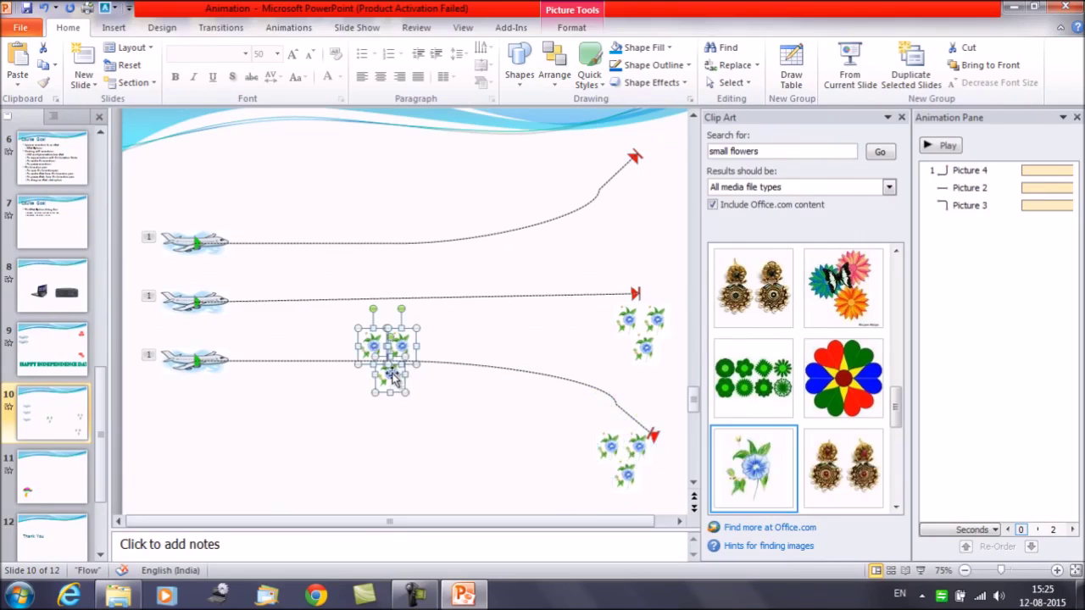
key("Up")
key("Up")
key("Up")
key("Up")
key("Up")
key("Up")
key("Up")
key("Up")
key("Up")
key("Right")
key("Right")
key("Right")
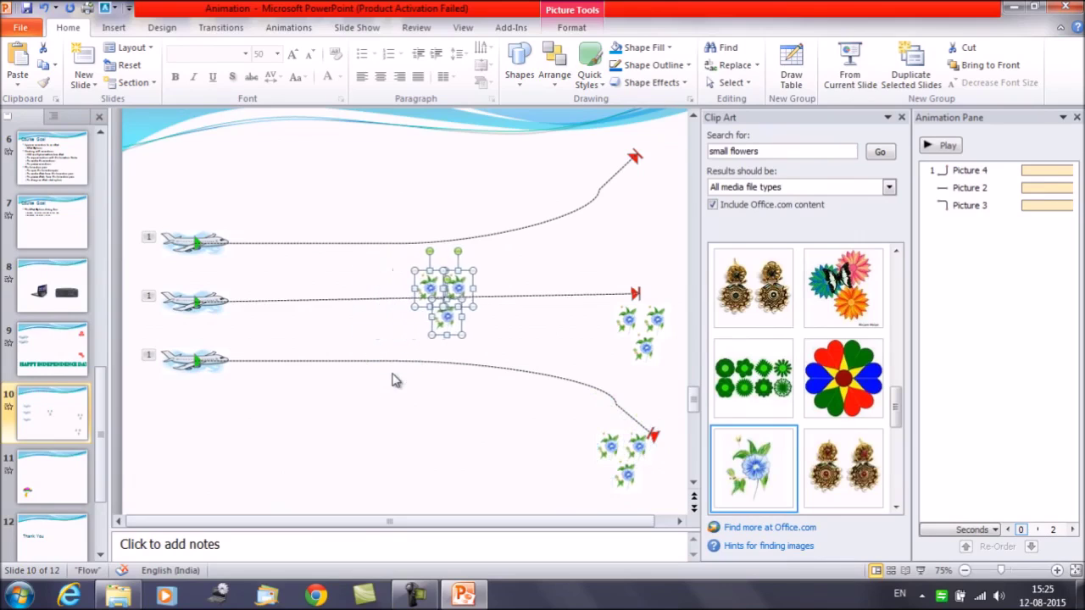
key("Right")
key("Right")
key("Right")
Step: Set a flower cluster on the top path's arrowhead, then clear the selection
key("Right")
key("Right")
key("Right")
key("Right")
key("Right")
key("Right")
key("Up")
key("Up")
key("Up")
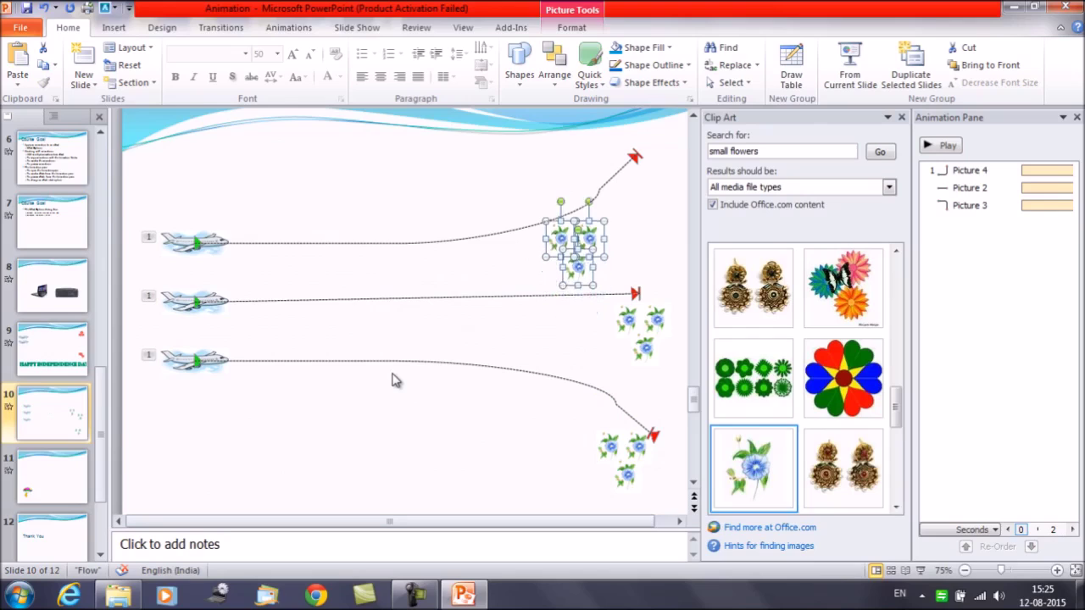
key("Up")
key("Up")
key("Up")
key("Right")
key("Right")
key("Right")
key("Right")
key("Right")
key("Right")
key("Left")
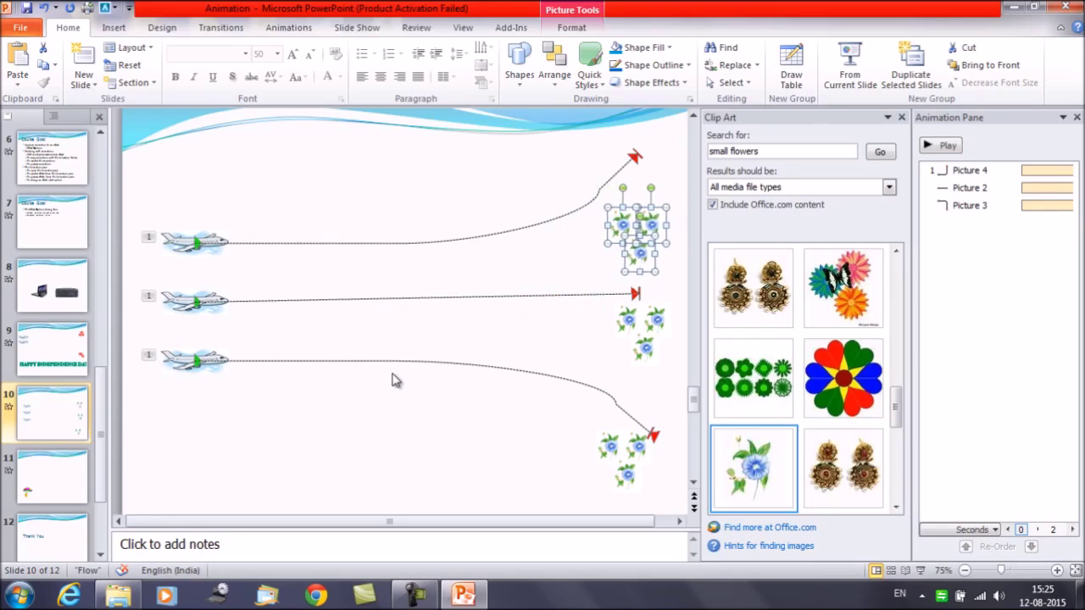
key("Left")
key("Up")
key("Up")
key("Up")
key("Up")
key("Up")
key("Up")
key("Up")
key("Up")
key("Up")
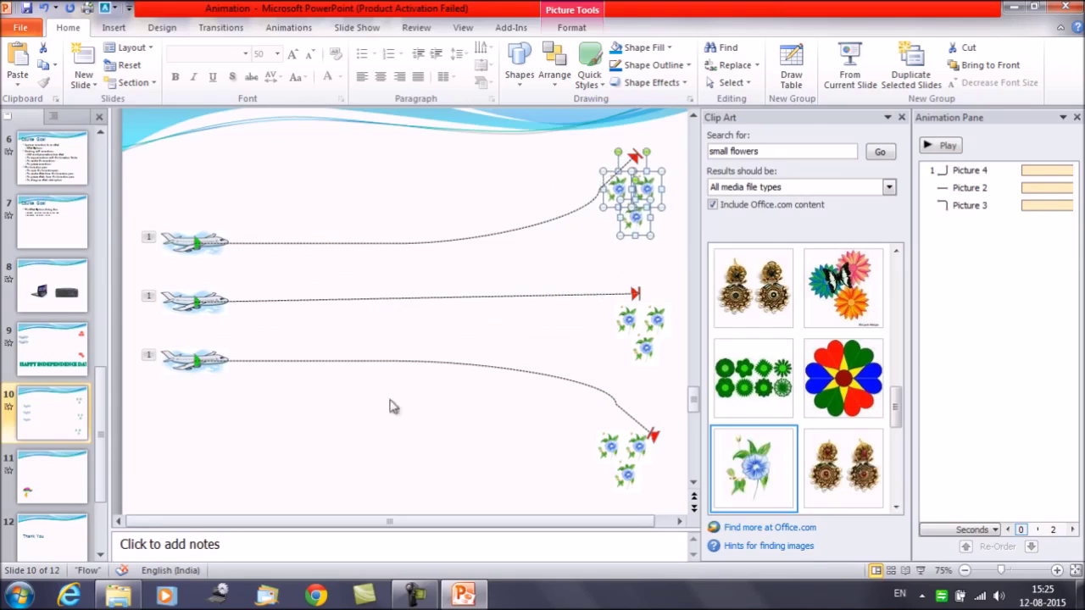
left_click(641, 316)
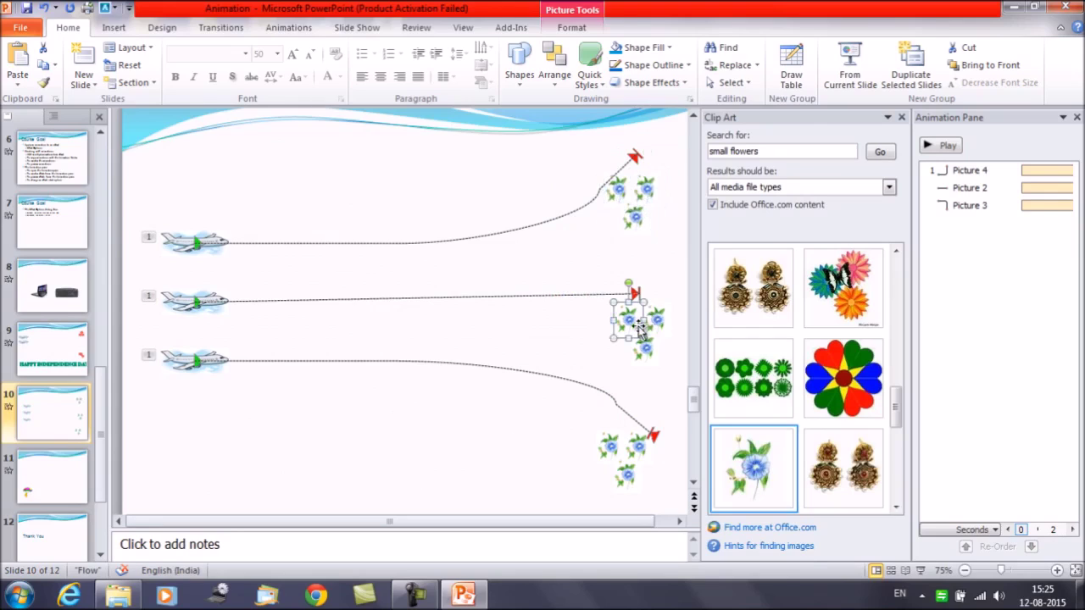
left_click(505, 457)
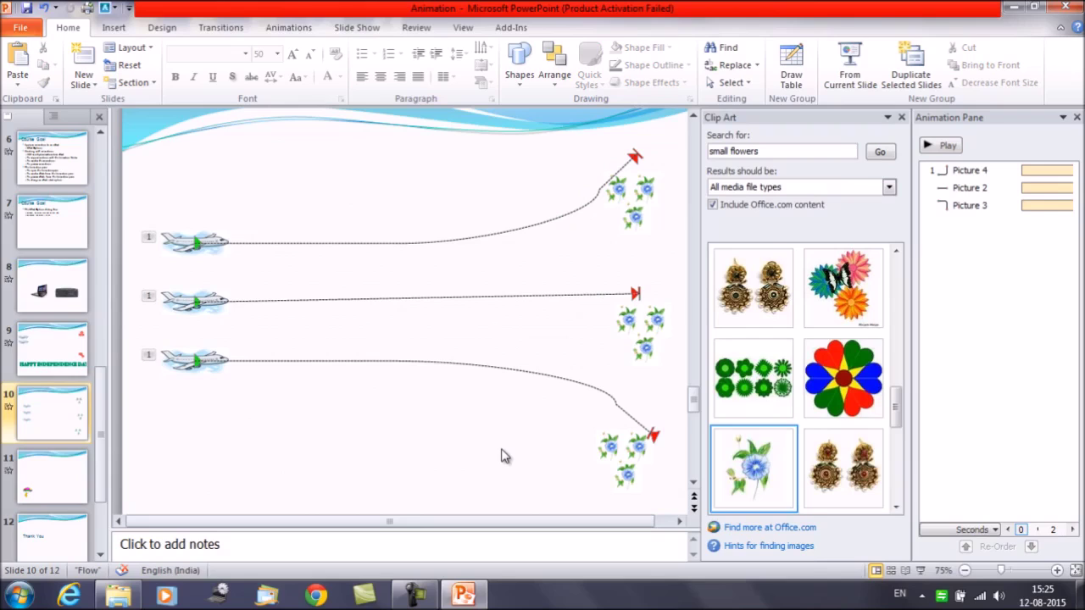
Step: Close the Clip Art pane and Ctrl-select the flowers of the top, middle and bottom clusters
left_click(902, 117)
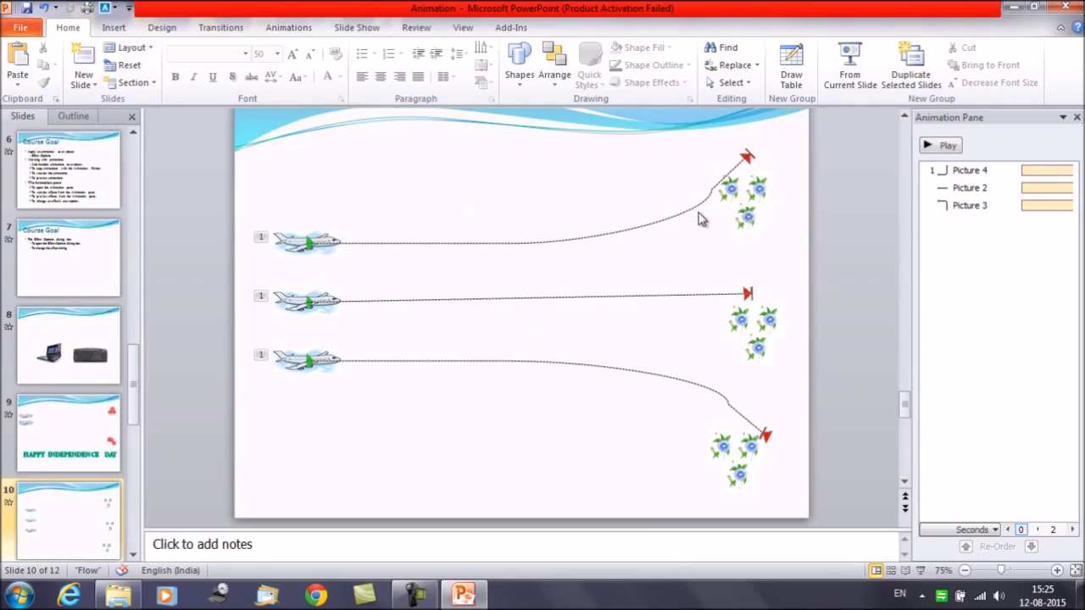
left_click(732, 191)
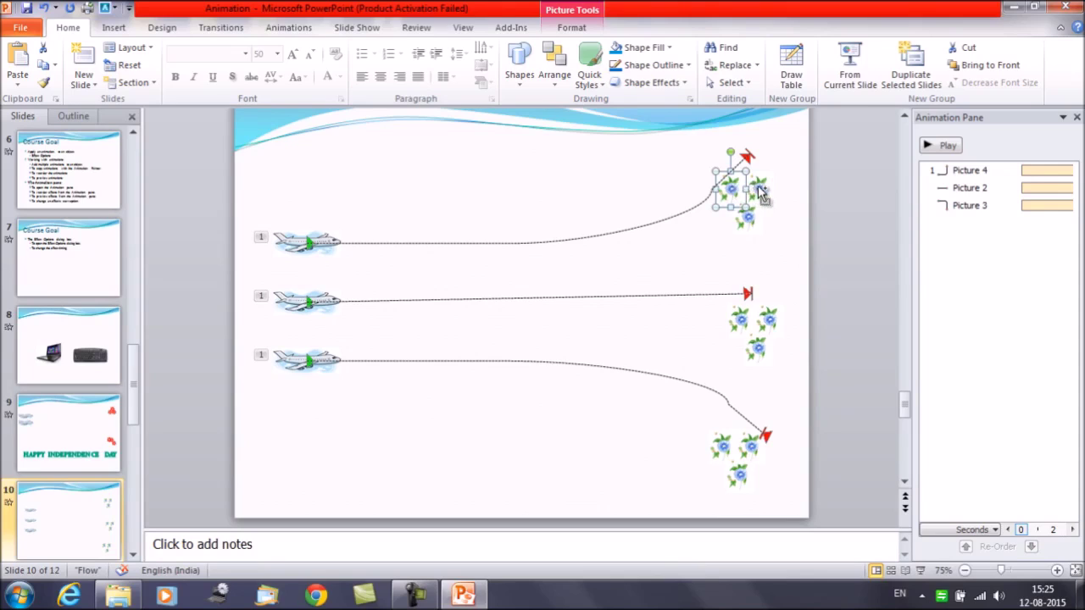
left_click(760, 193, "shift")
left_click(747, 218, "shift")
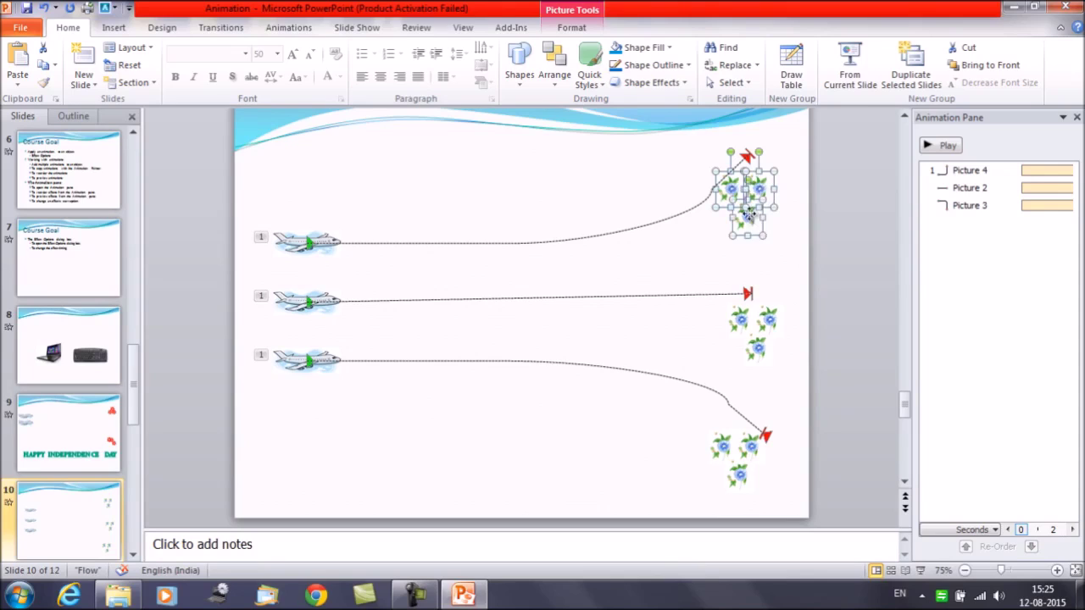
left_click(752, 323, "shift")
left_click(767, 355, "shift")
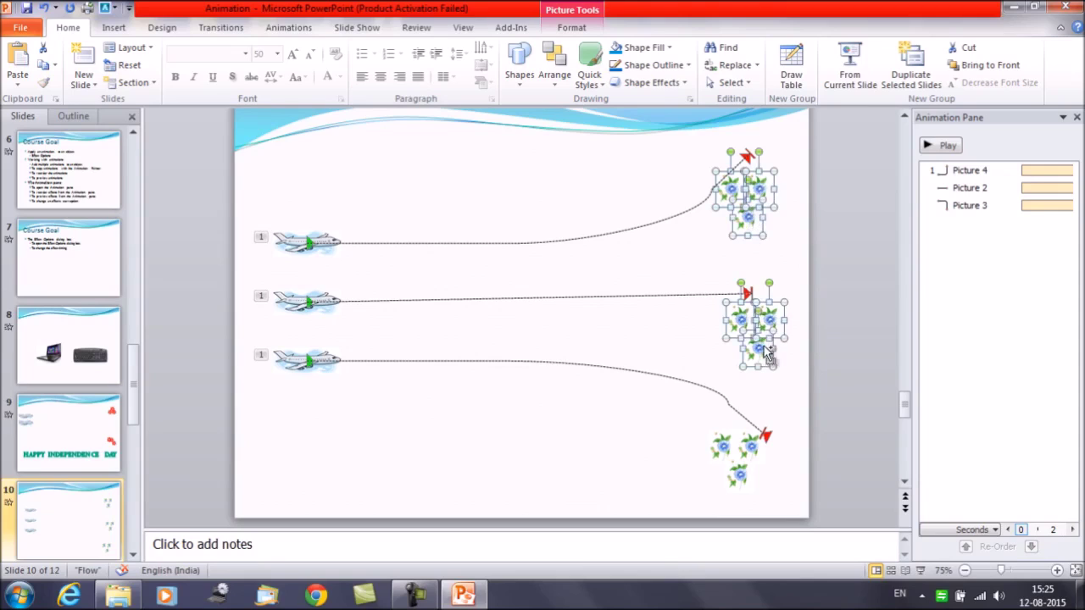
left_click(721, 445, "shift")
left_click(747, 441, "shift")
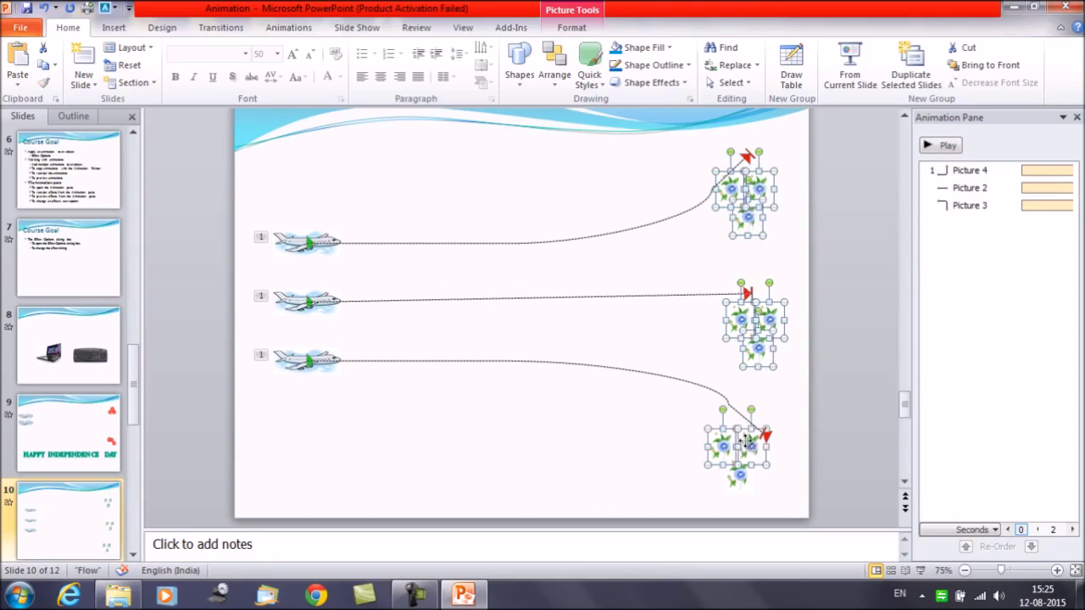
left_click(740, 476, "shift")
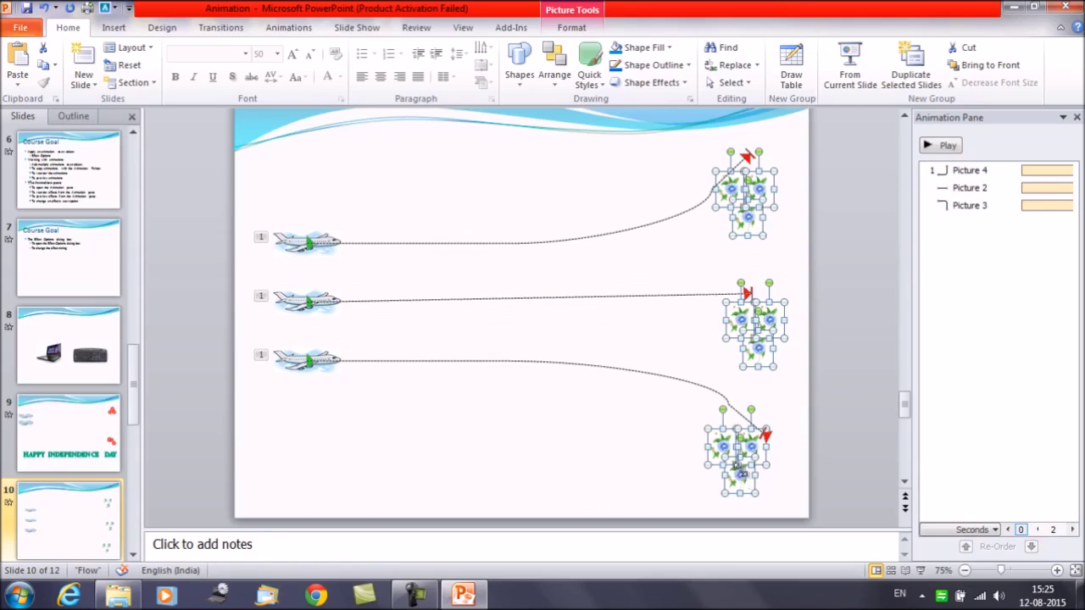
Step: Give the nine flowers a Fade entrance lasting 00.75 seconds
left_click(306, 30)
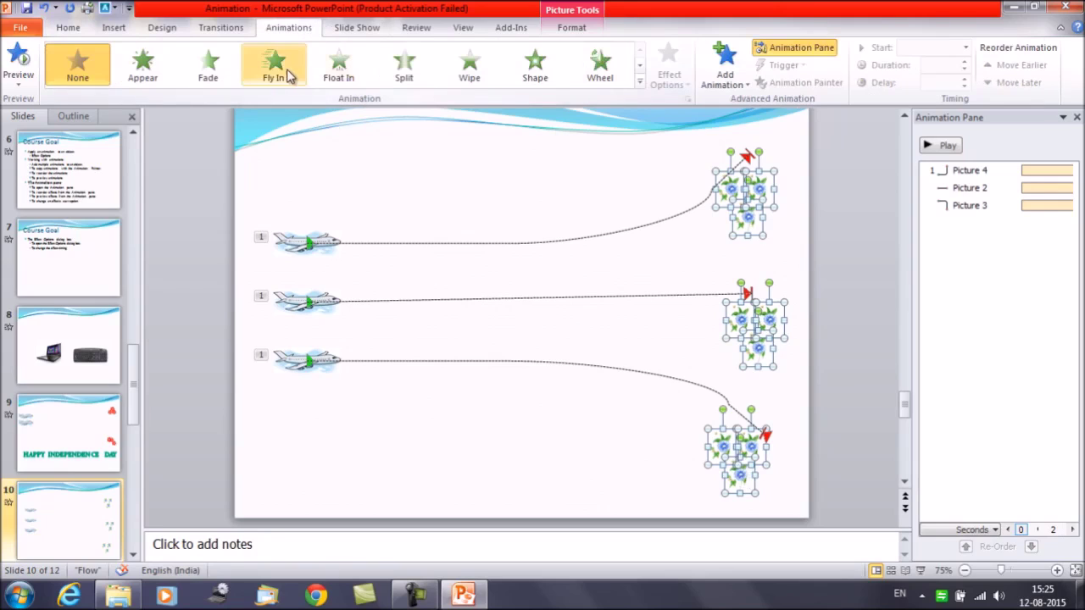
left_click(210, 66)
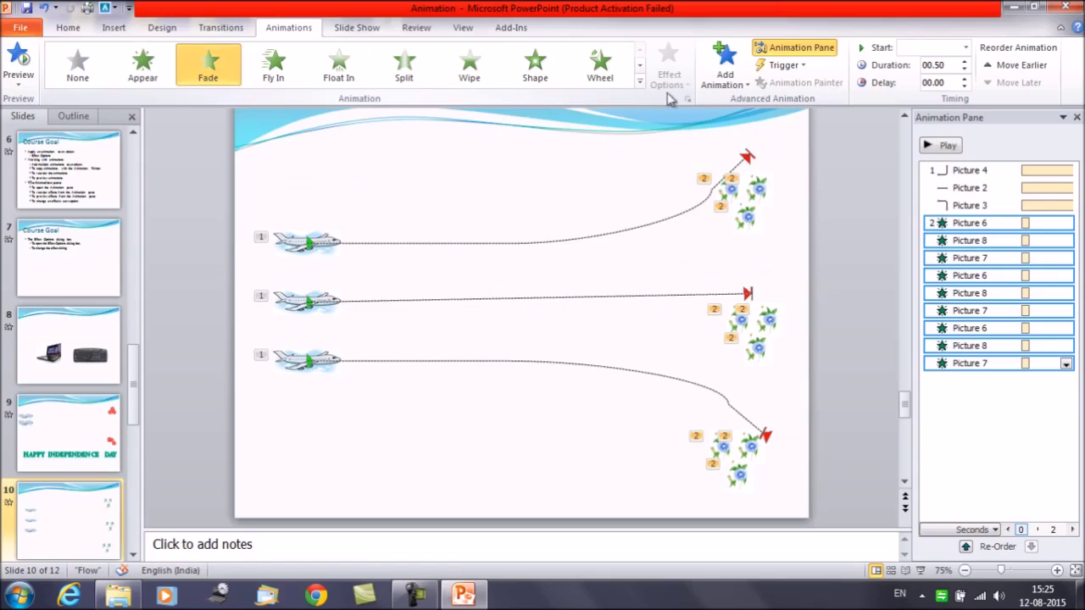
left_click(965, 61)
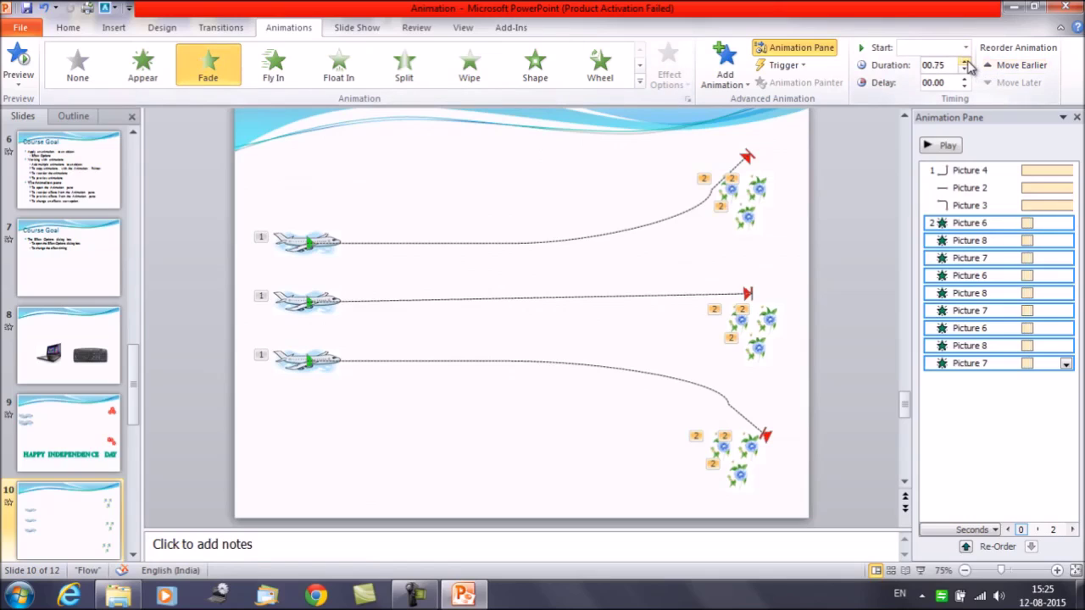
left_click(966, 61)
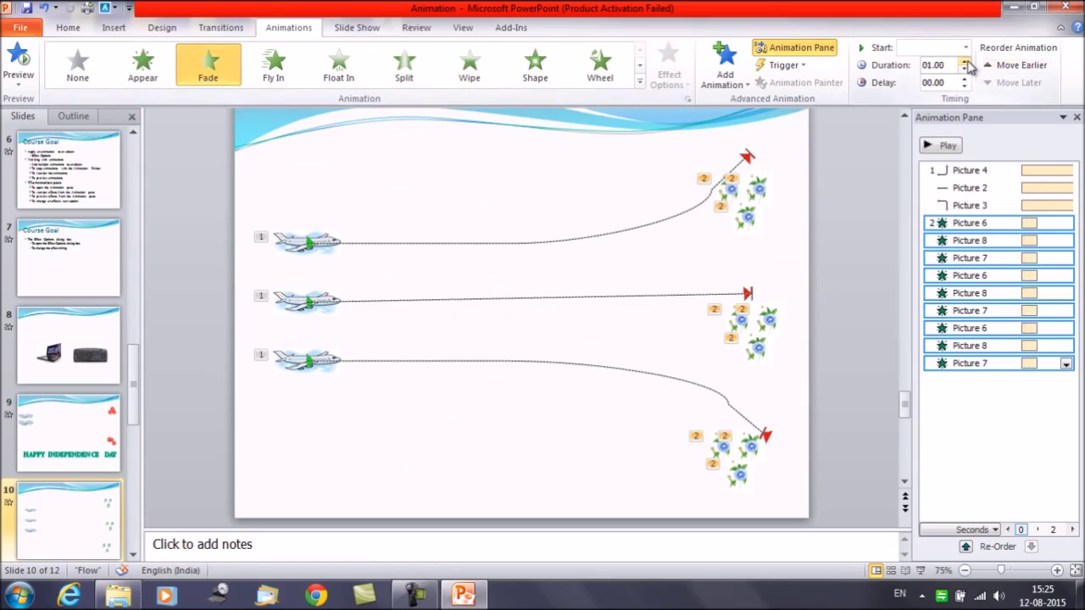
left_click(965, 71)
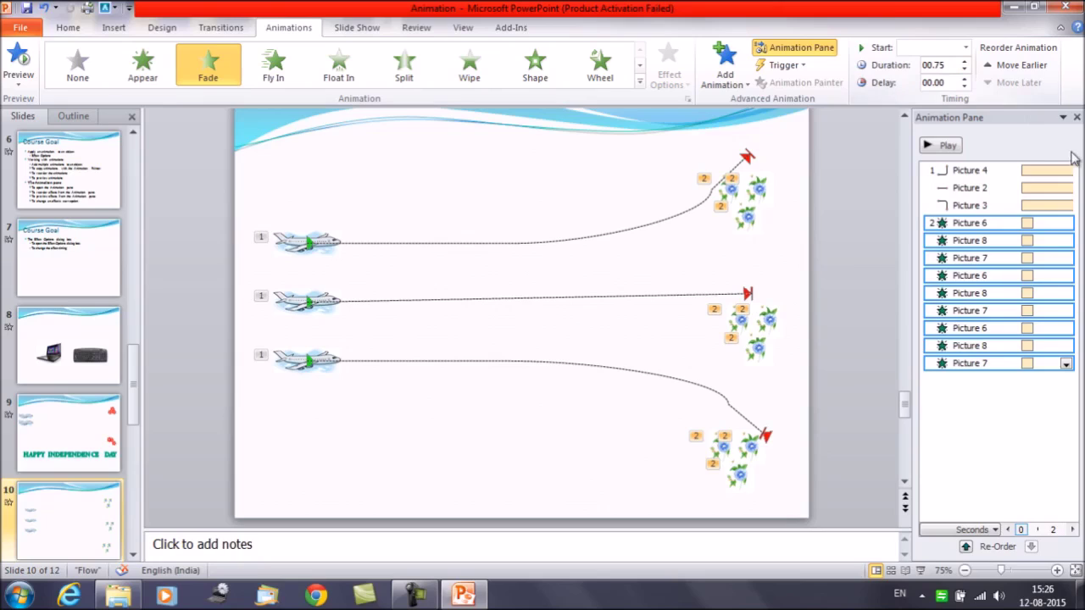
Step: Set the first flower Fade to Start After Previous and preview the slide
left_click(1063, 223)
left_click(1067, 224)
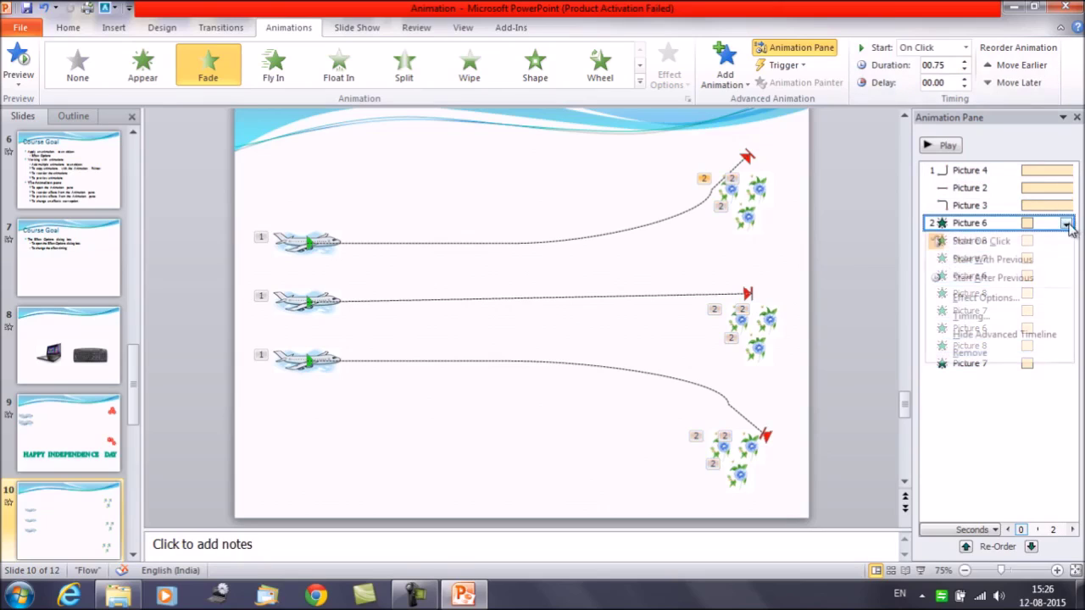
left_click(1043, 278)
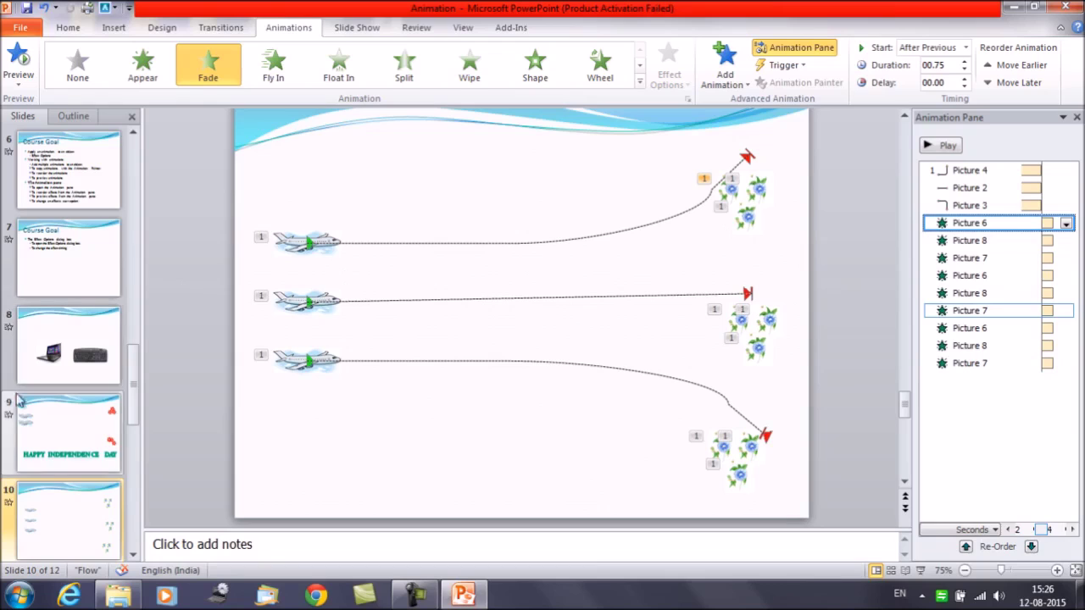
left_click(11, 503)
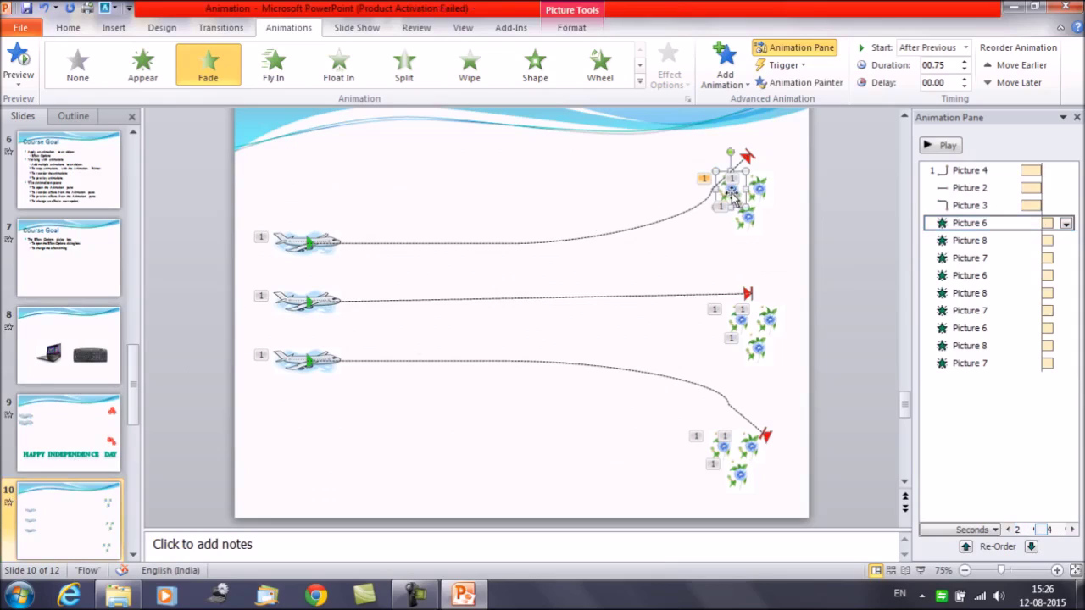
Step: Select all nine flowers and add the Down motion path from More Motion Paths
left_click(762, 191, "ctrl")
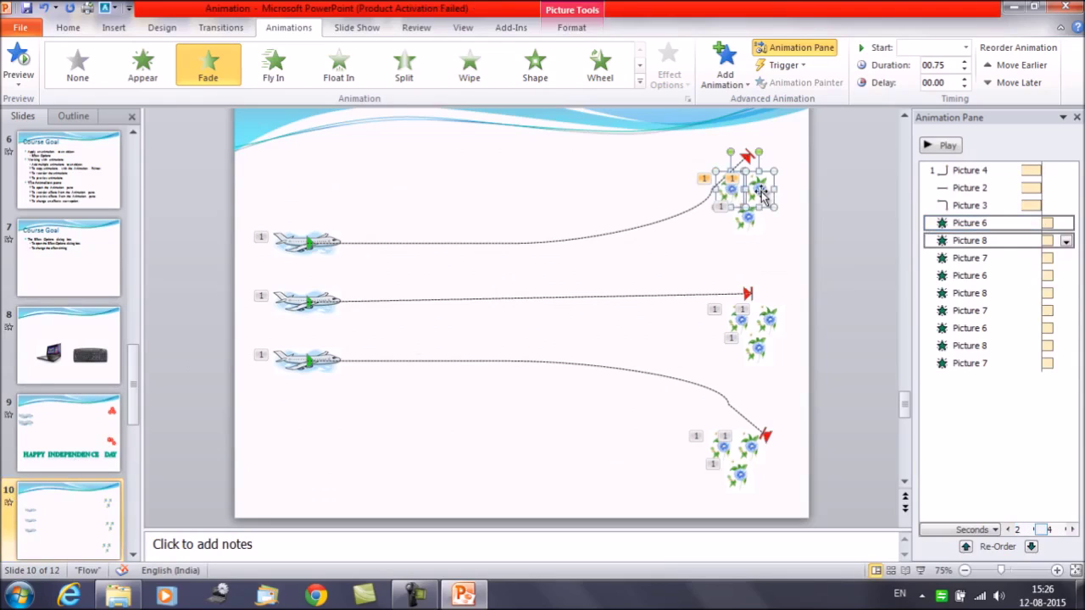
left_click(751, 222, "ctrl")
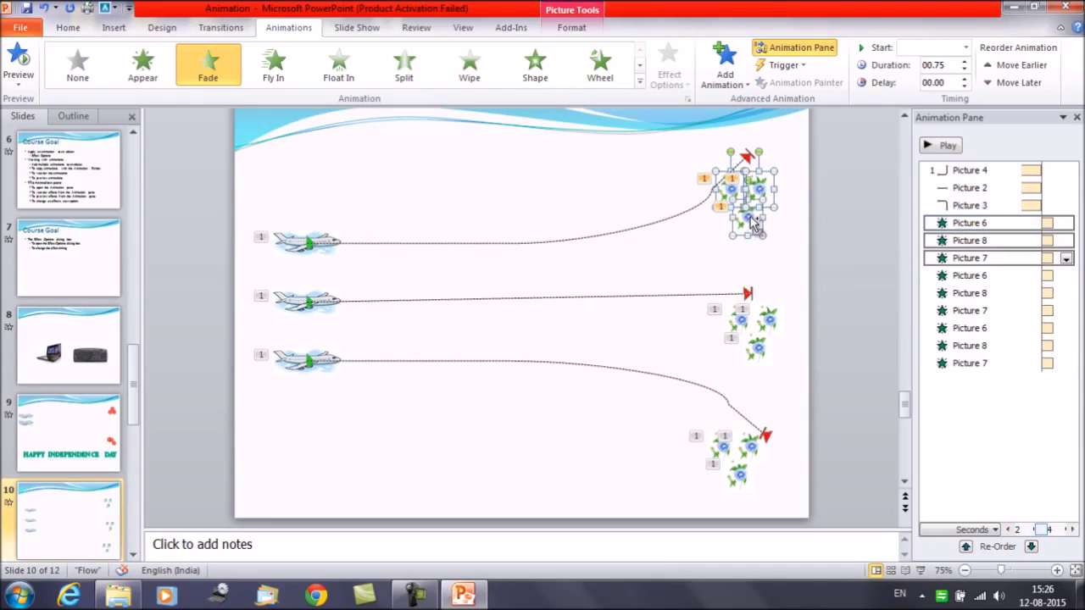
left_click(743, 316, "ctrl")
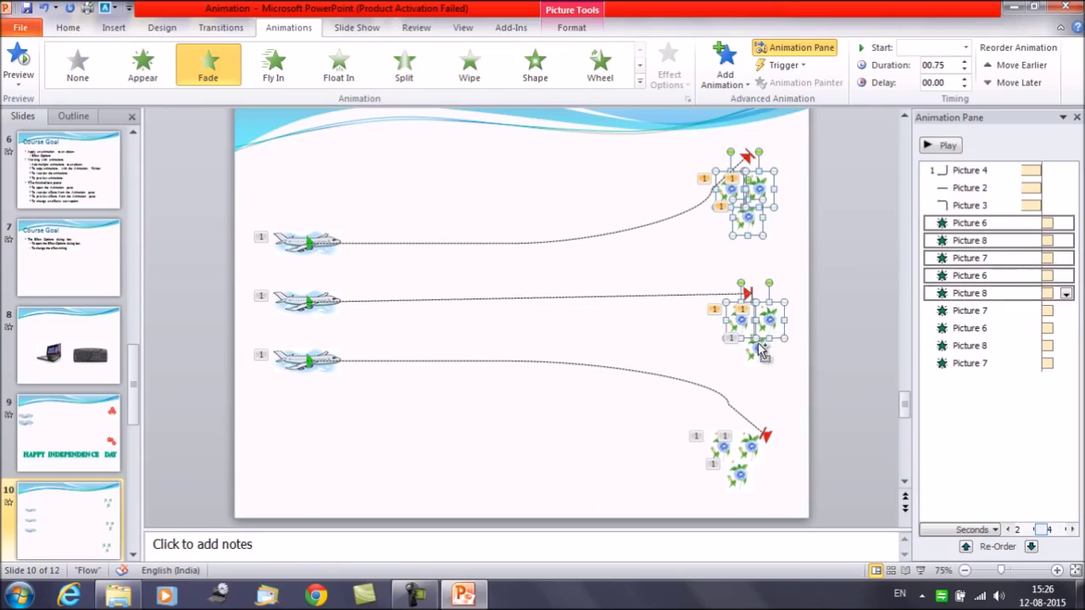
left_click(762, 352, "ctrl")
left_click(722, 445, "ctrl")
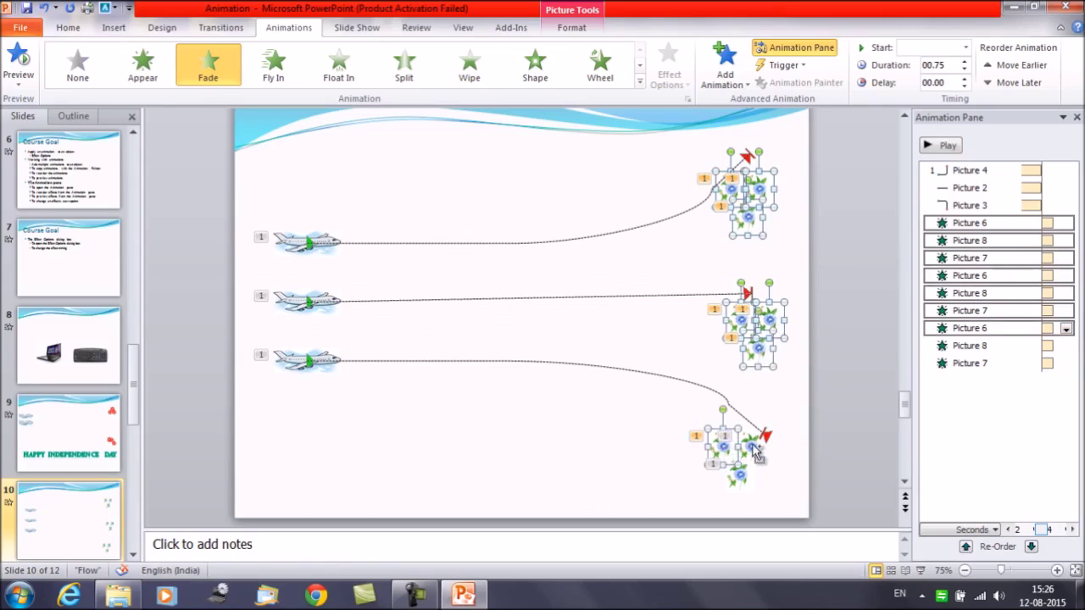
left_click(756, 454, "ctrl")
left_click(742, 477, "ctrl")
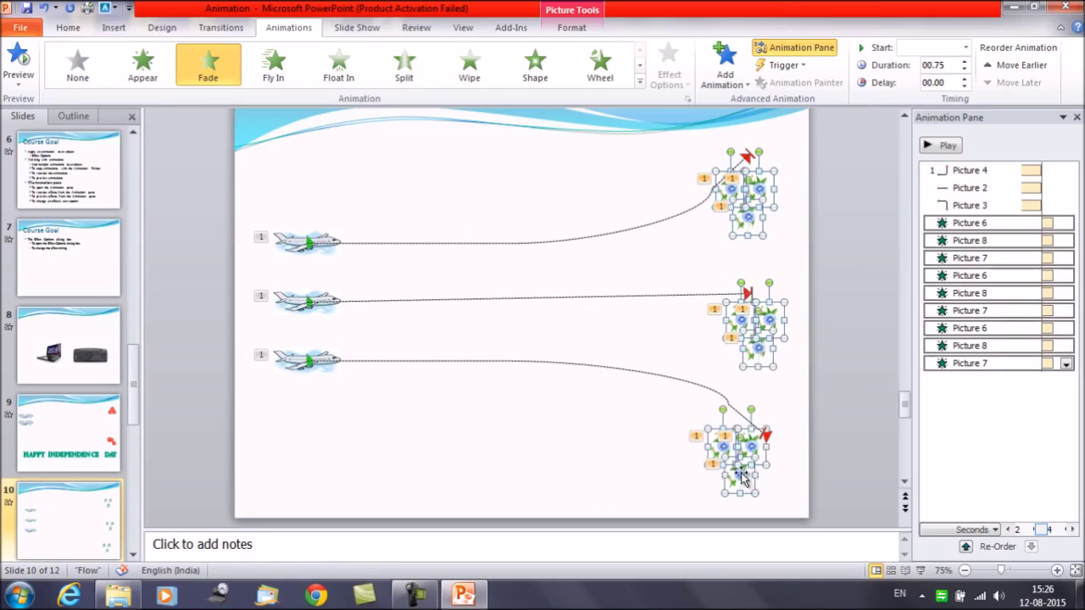
left_click(749, 93)
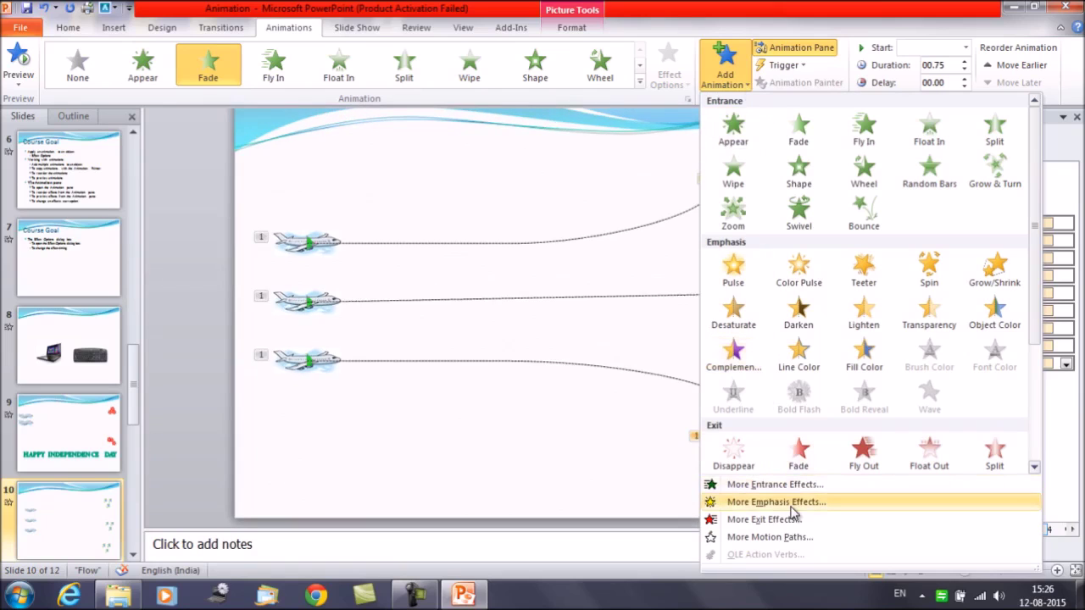
left_click(790, 540)
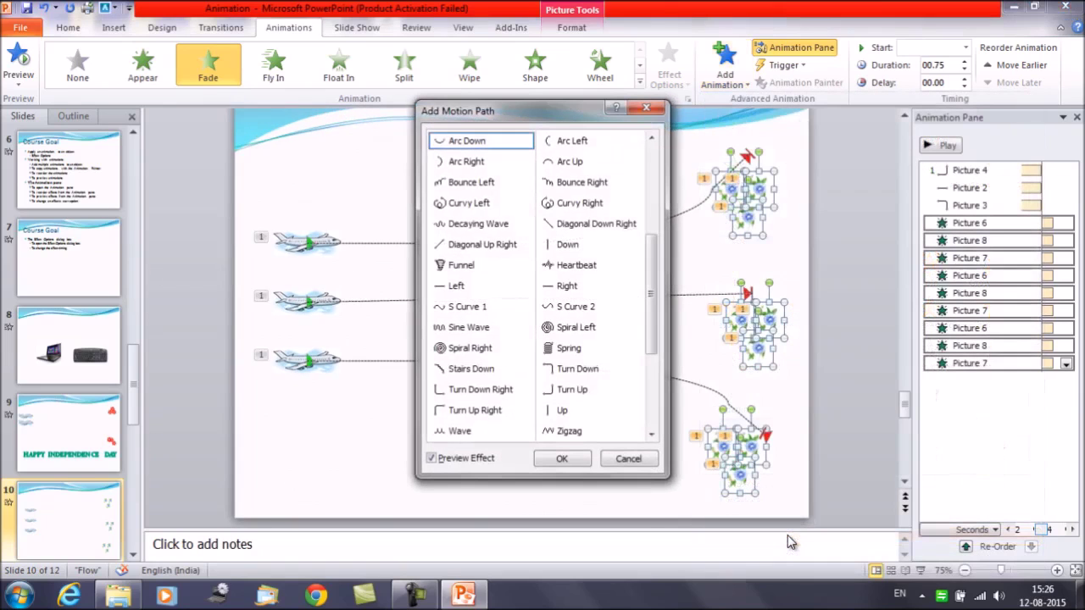
left_click(571, 247)
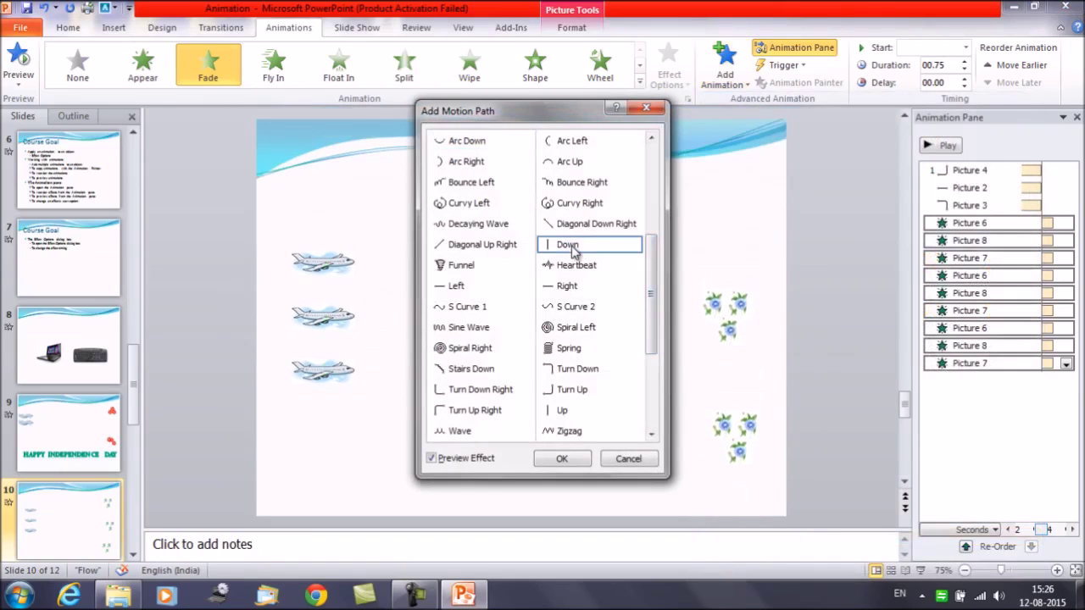
left_click(563, 459)
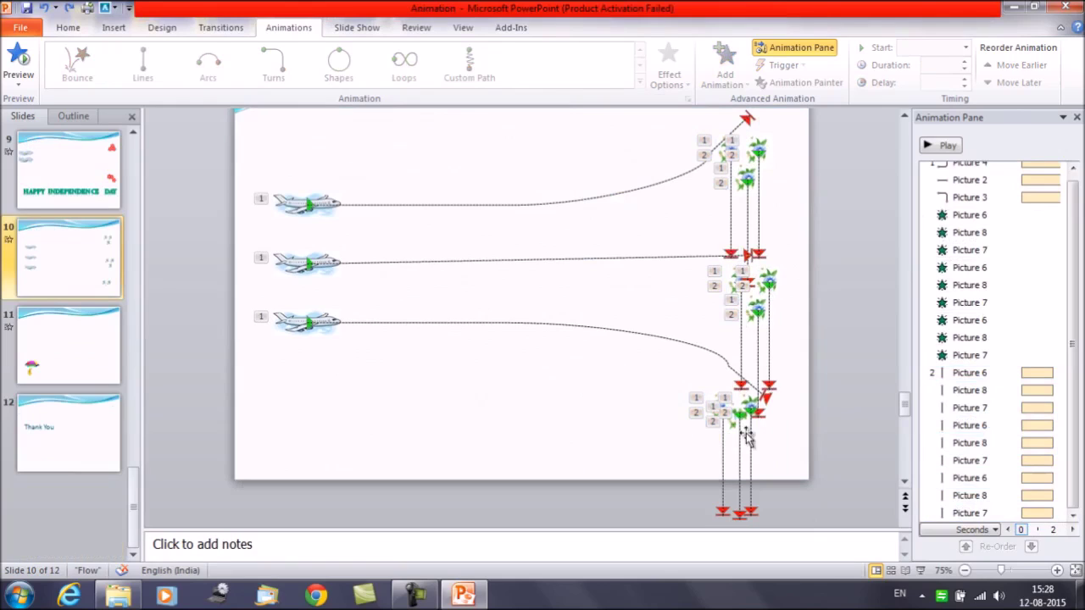
Step: Set the first Down path animation to Start After Previous and preview the slide
left_click(1041, 373)
left_click(1056, 376)
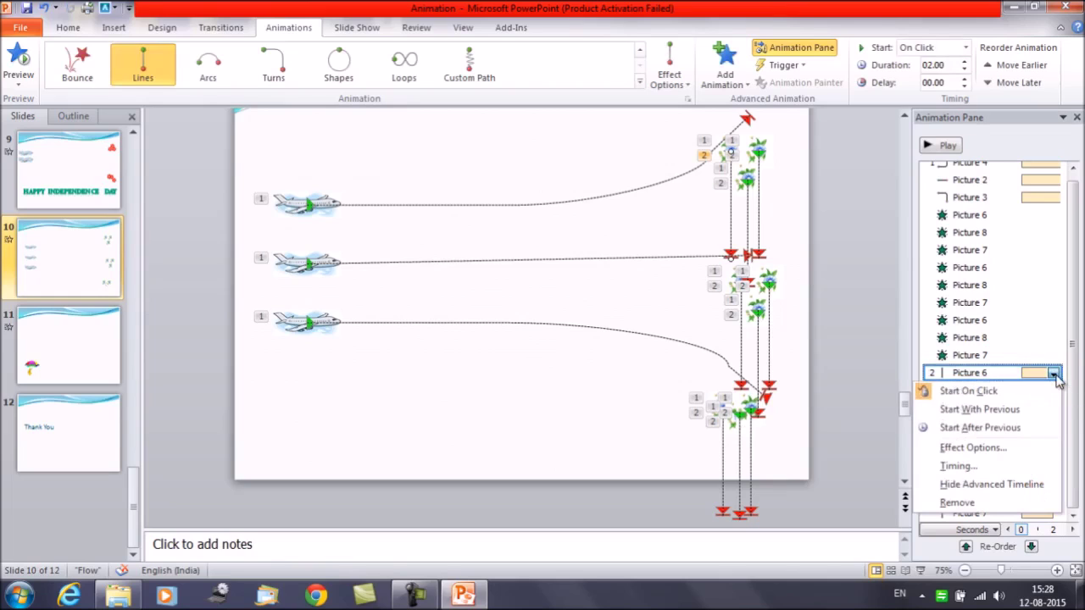
left_click(1016, 428)
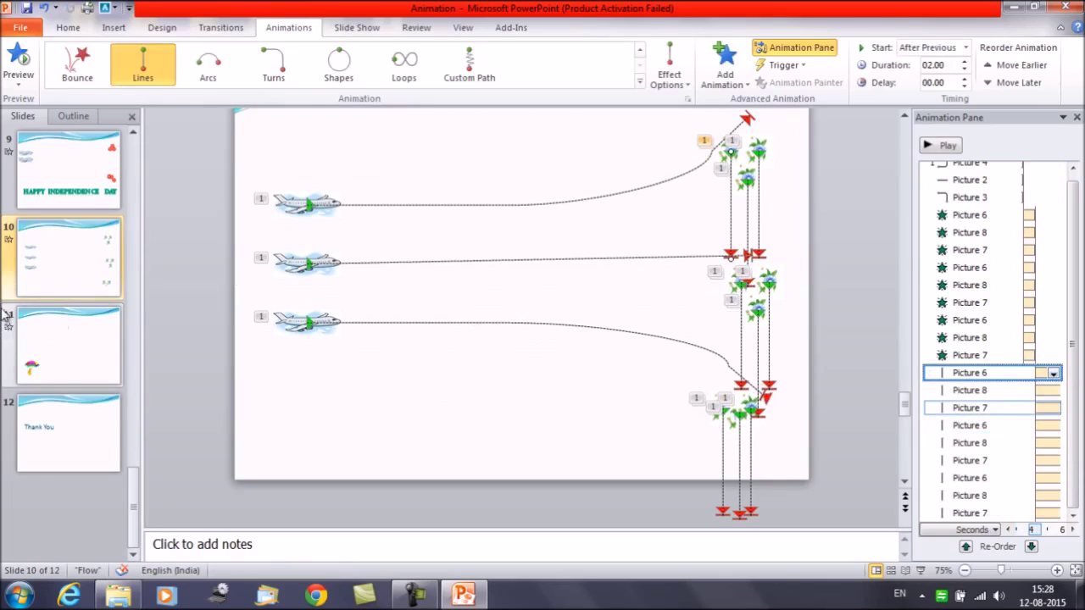
left_click(11, 242)
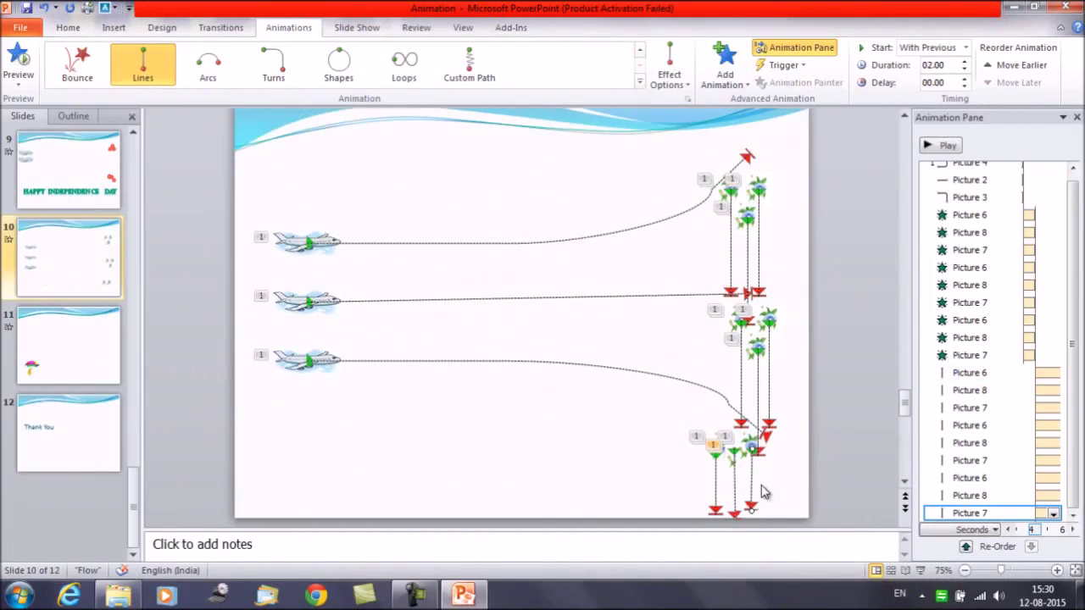
Step: Add a text box at the lower left reading 'Happy Independence Day'
left_click(477, 481)
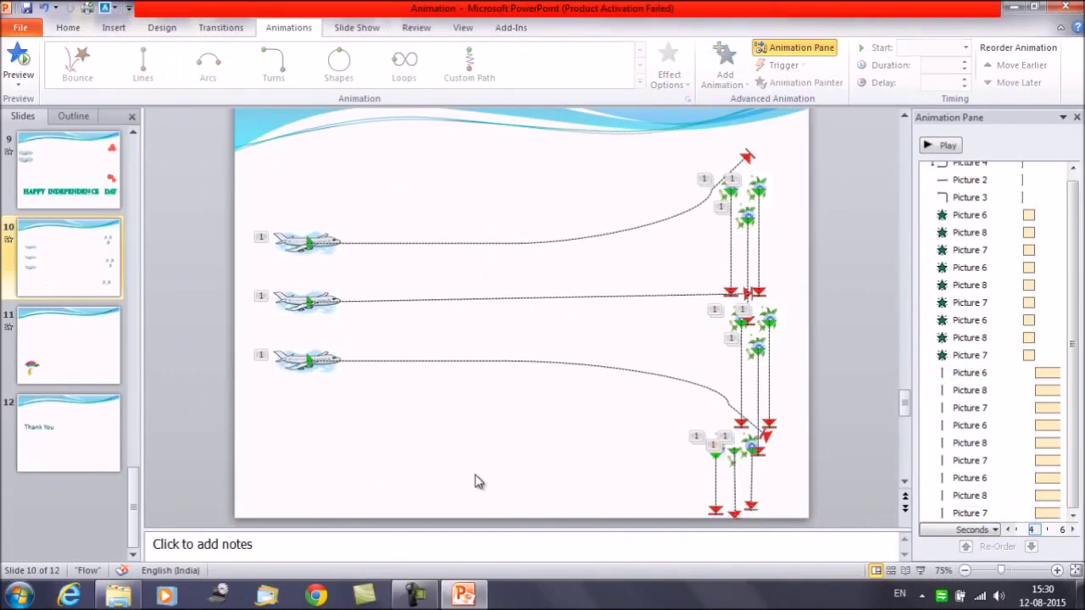
left_click(363, 28)
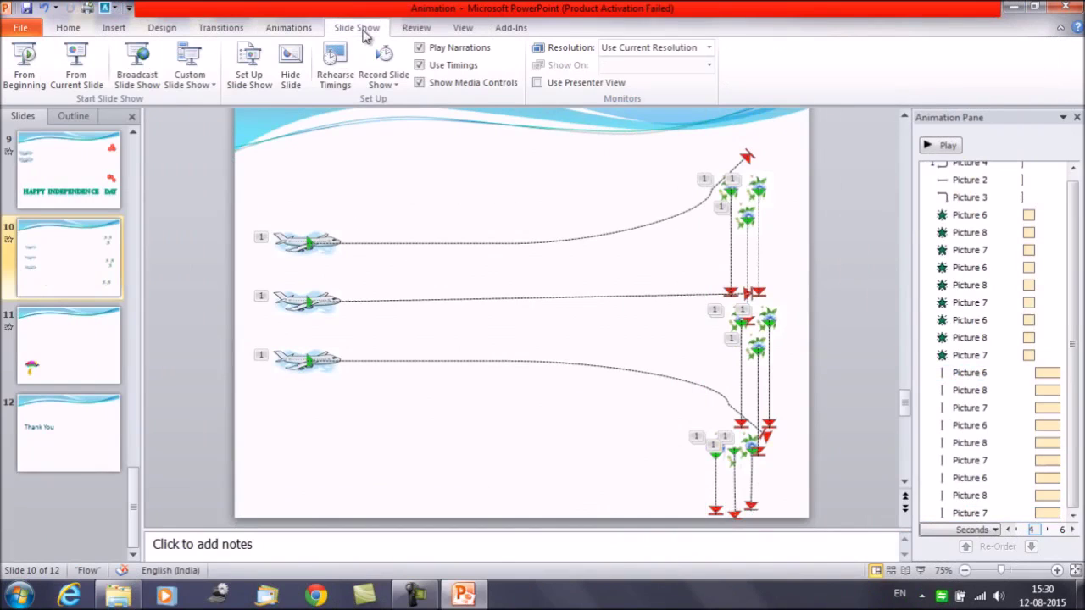
left_click(117, 29)
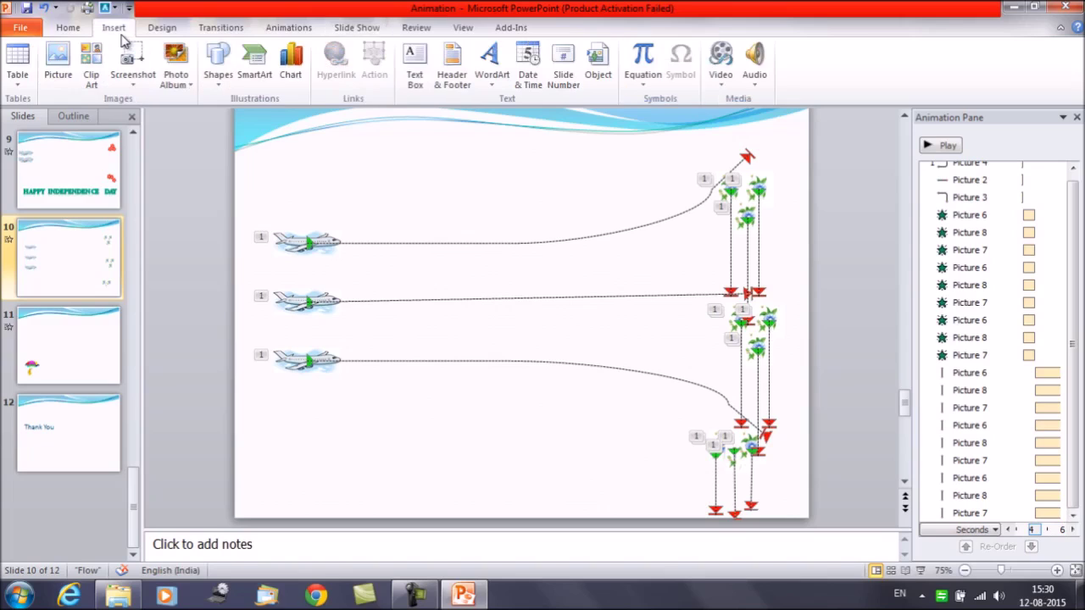
left_click(416, 65)
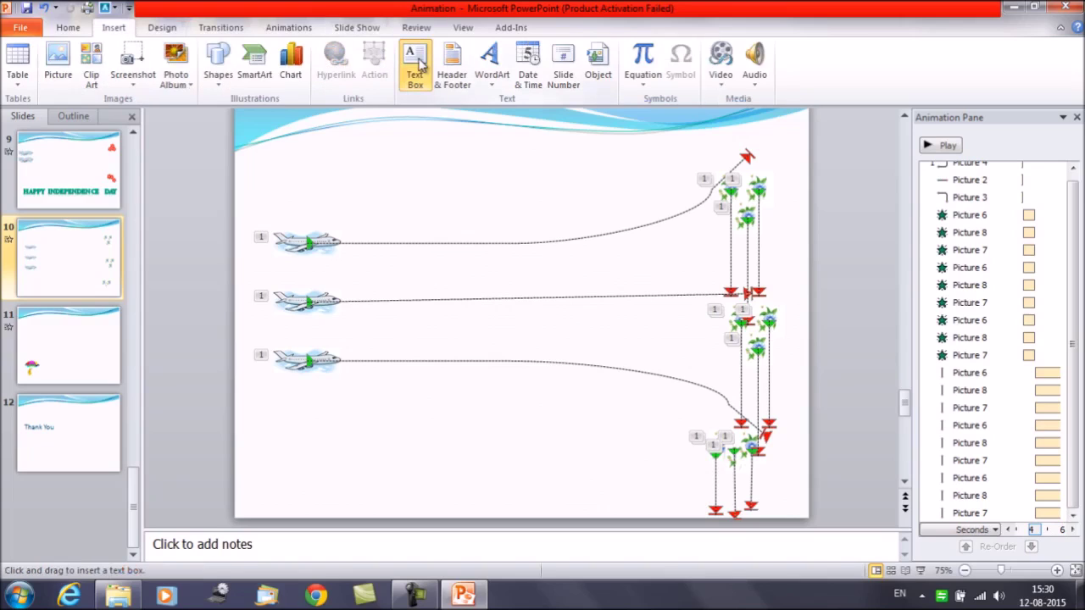
left_click(333, 436)
type("H")
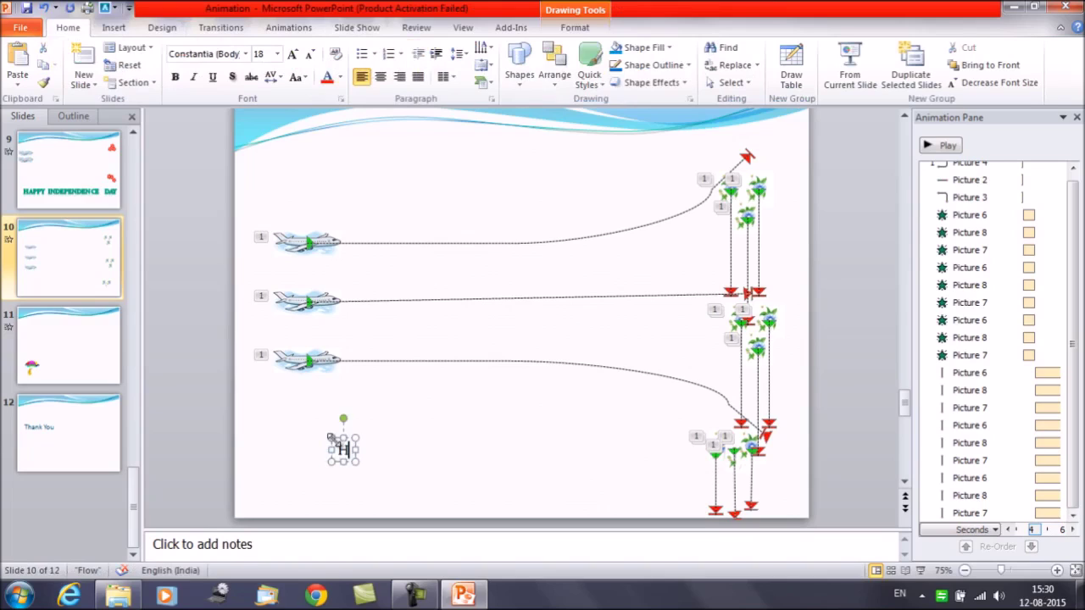
type("appy I")
type("nde")
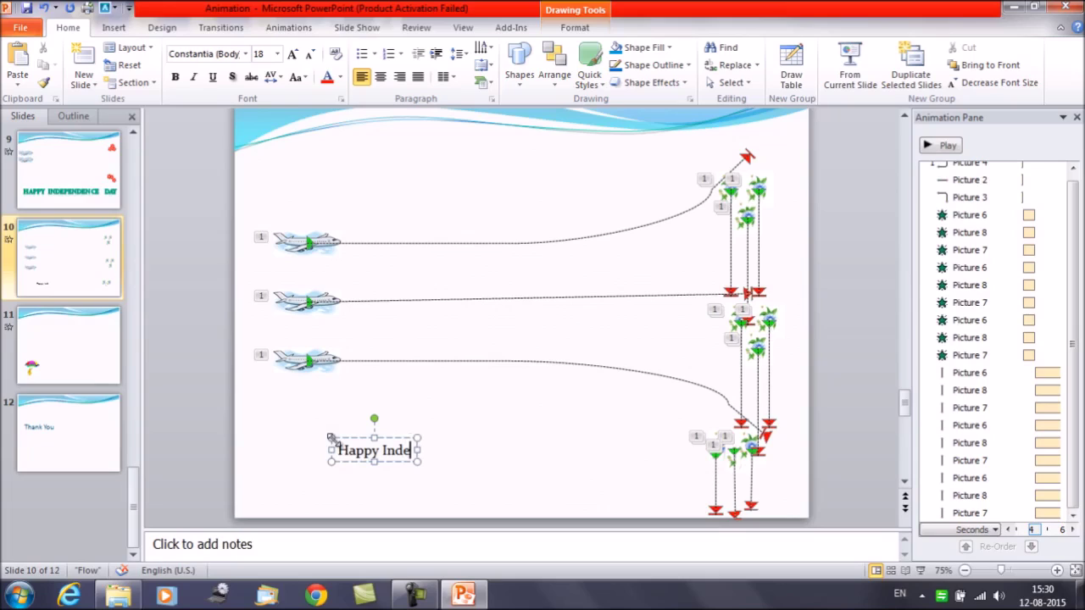
type("pen")
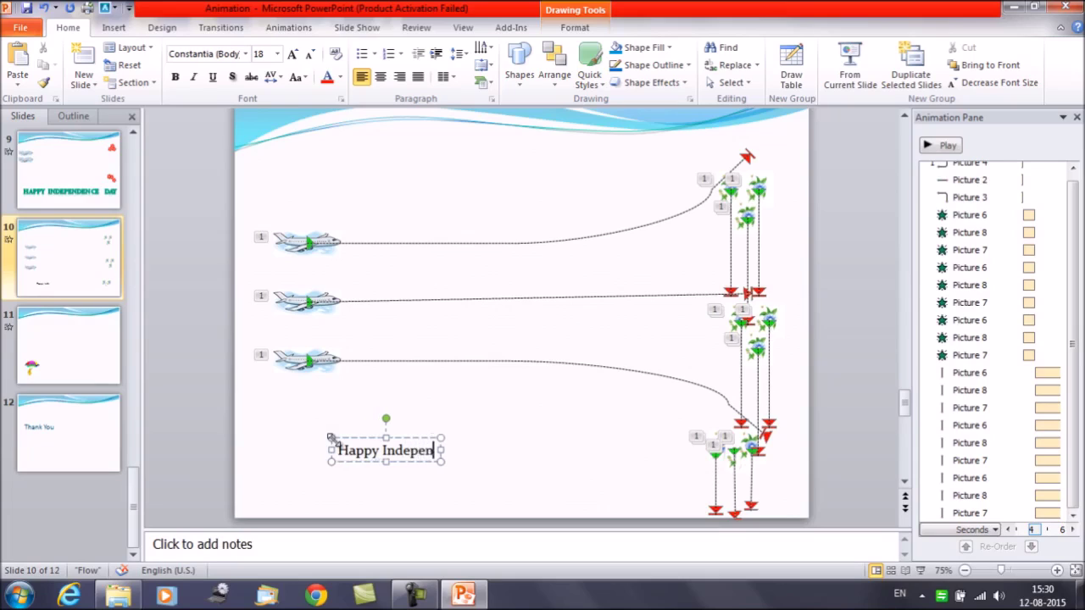
type("dence ")
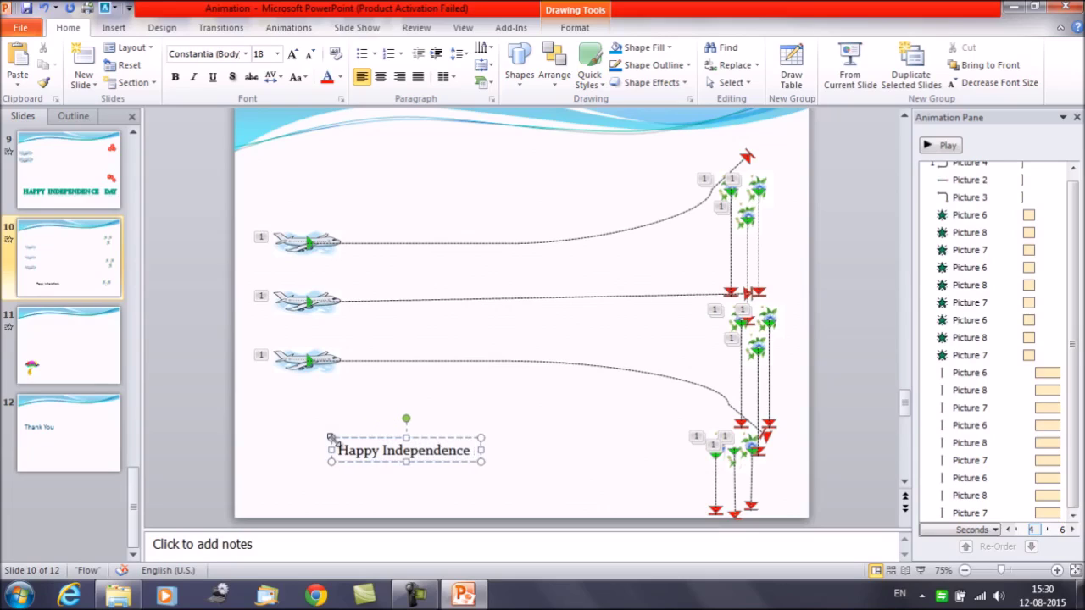
type("Day")
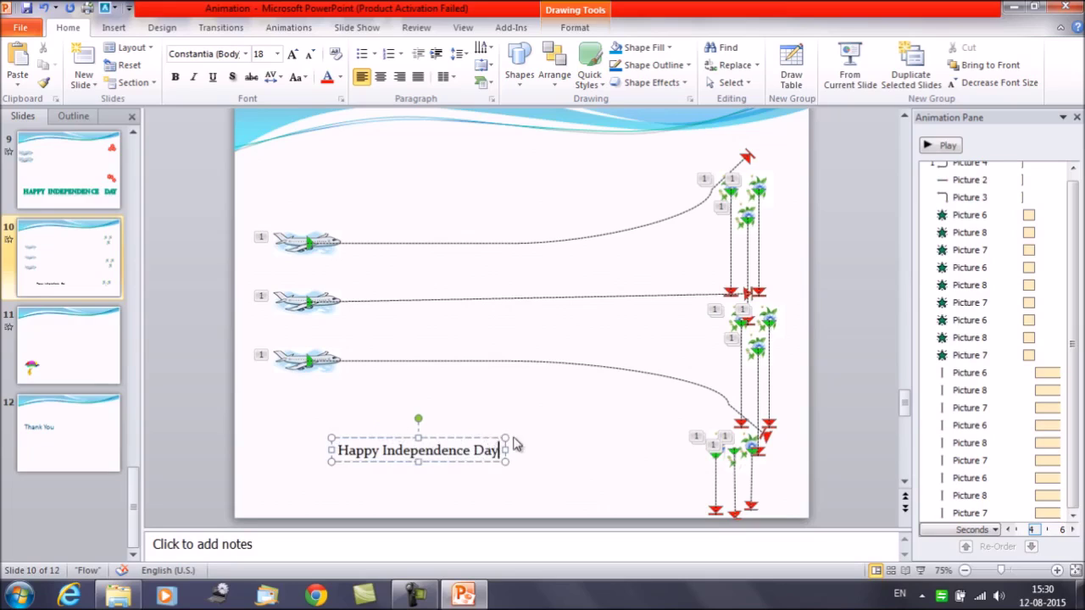
Step: Select all the heading text and apply a blue WordArt style
key("ctrl+a")
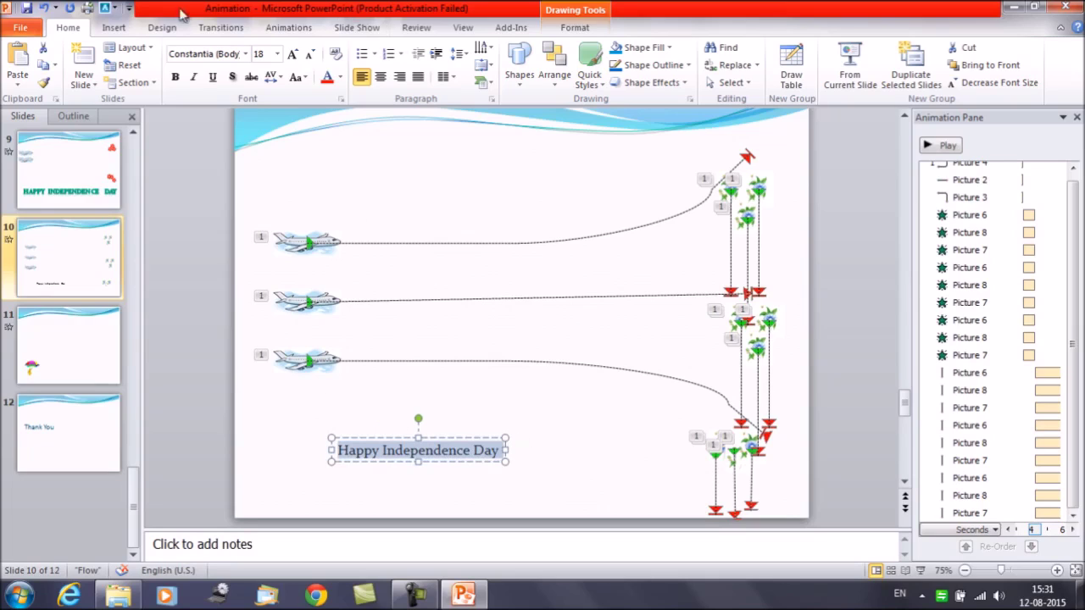
left_click(115, 28)
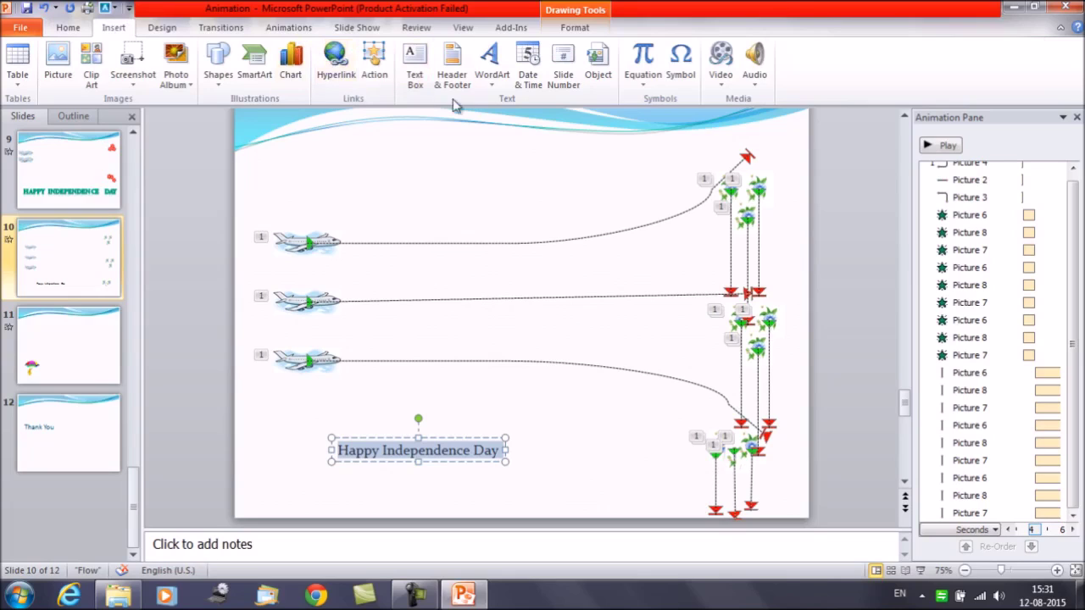
left_click(493, 81)
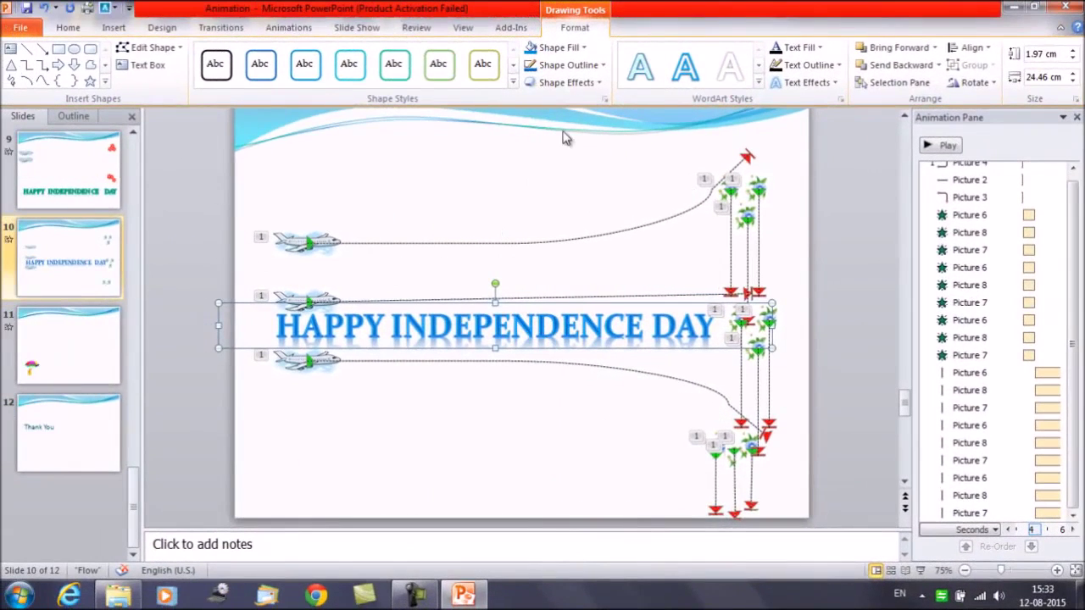
Step: Give the WordArt heading a Float In entrance set to Start After Previous
left_click(308, 30)
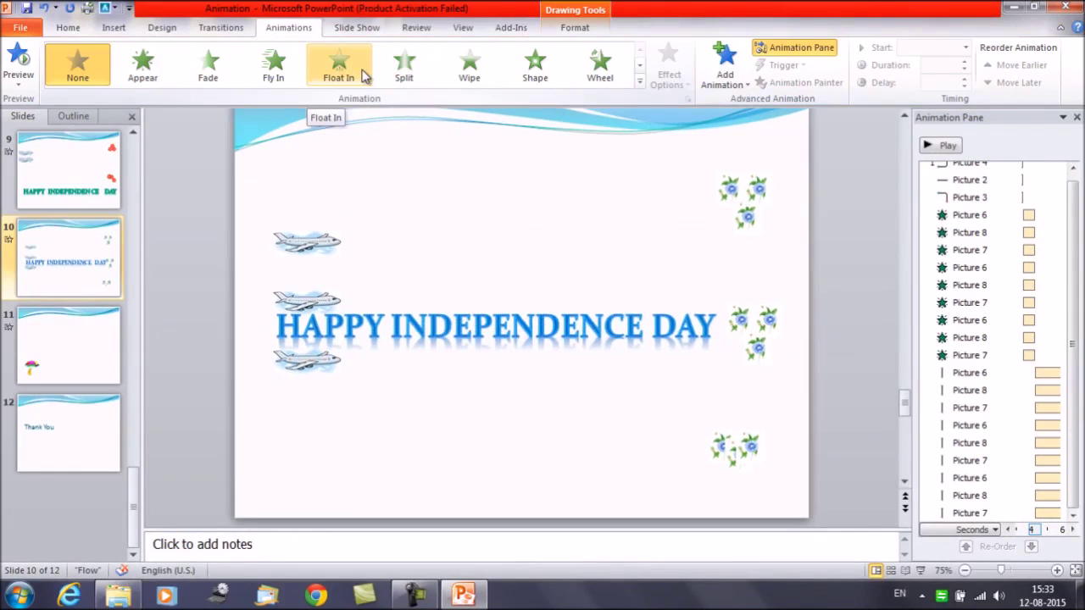
left_click(363, 76)
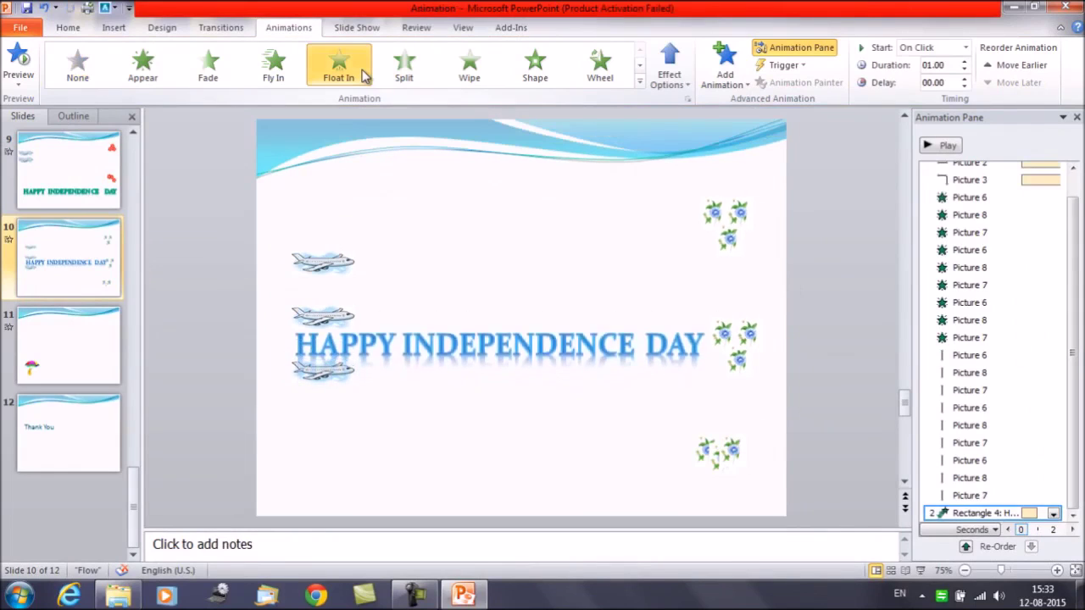
left_click(1053, 514)
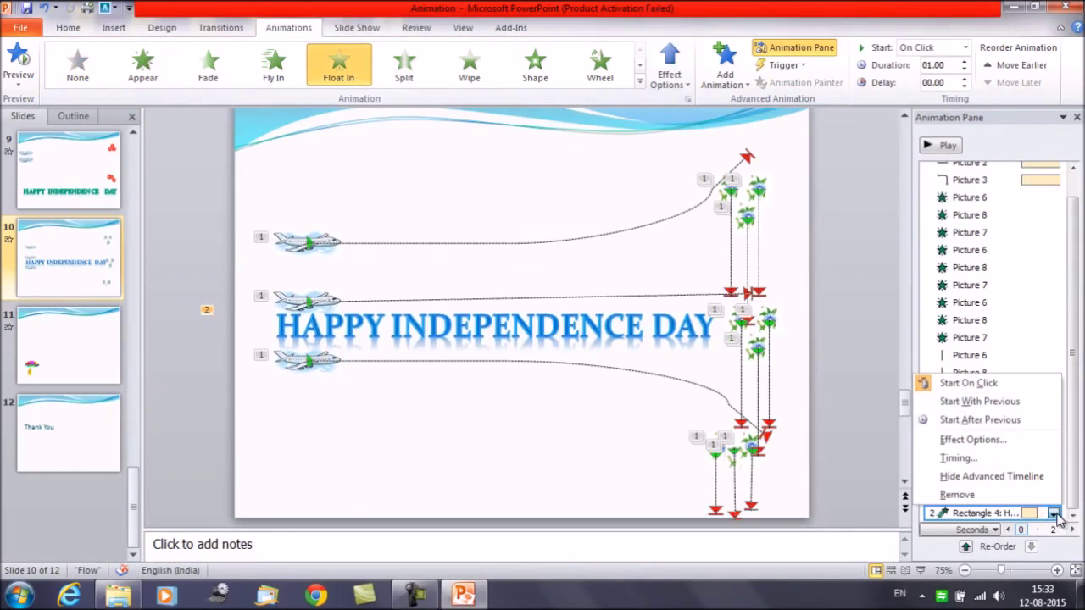
left_click(1017, 420)
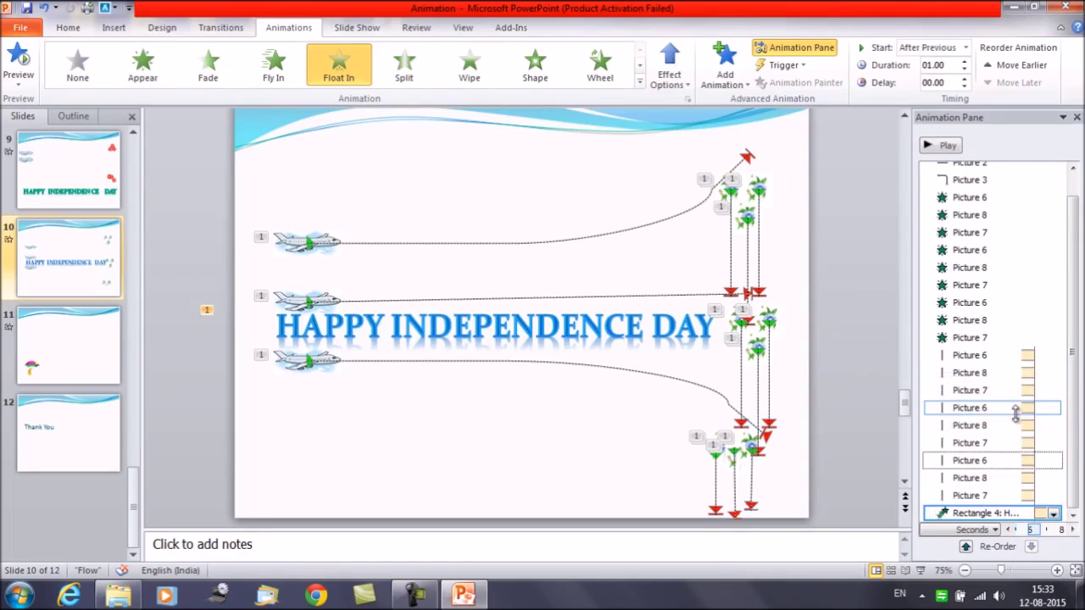
Step: Add a Color Pulse emphasis to the title, set to Start After Previous
left_click(728, 83)
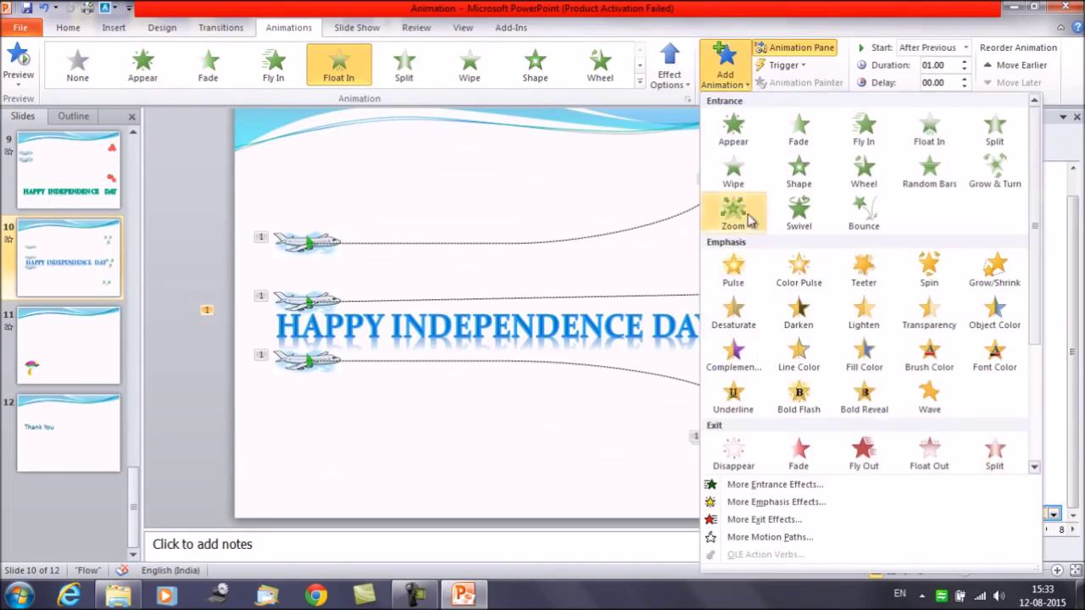
left_click(770, 540)
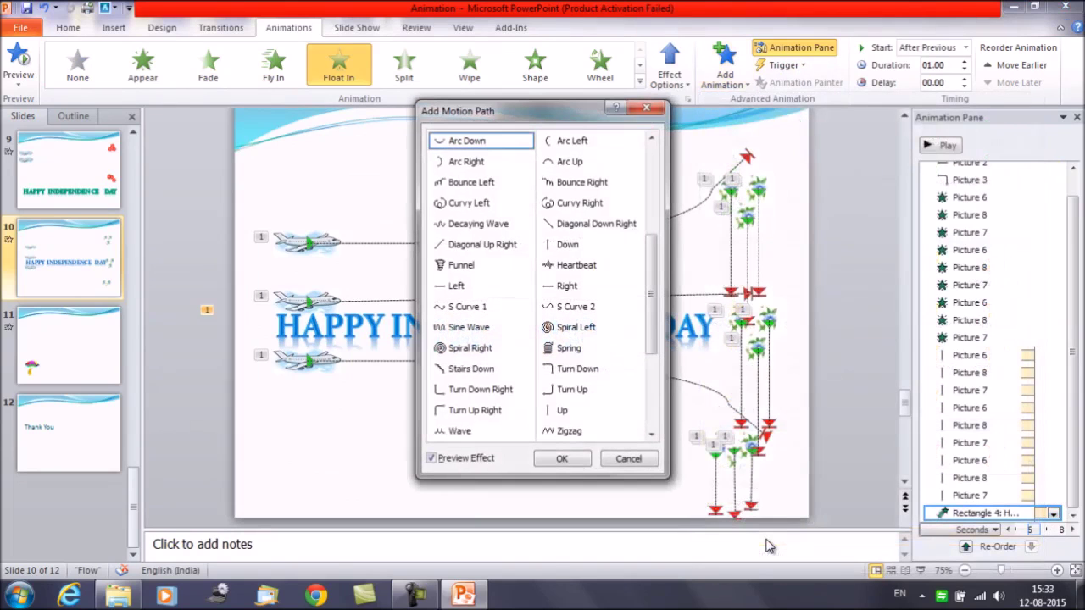
left_click(647, 110)
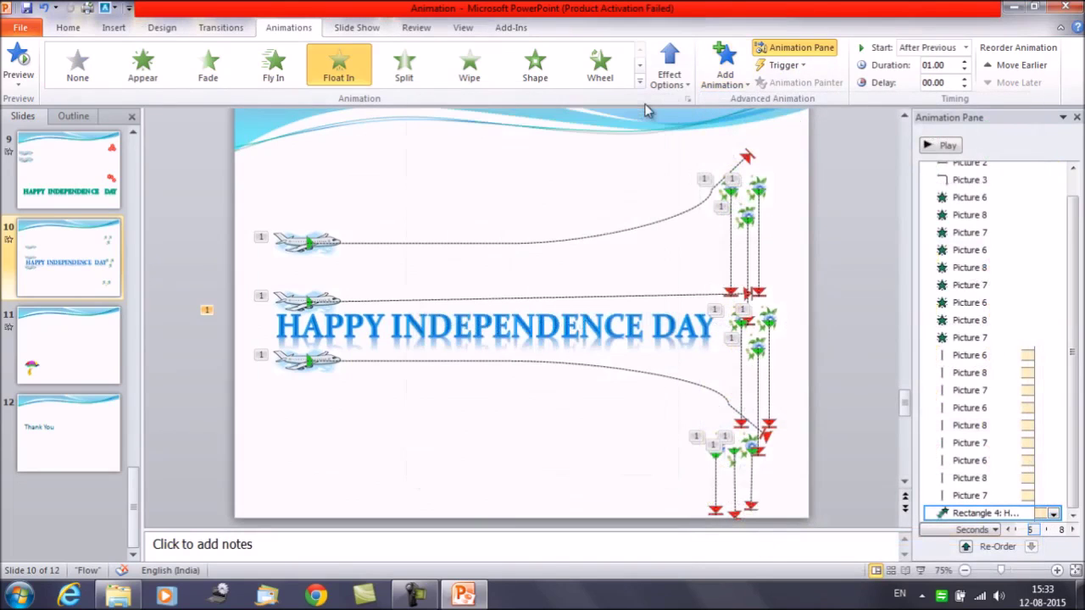
left_click(744, 88)
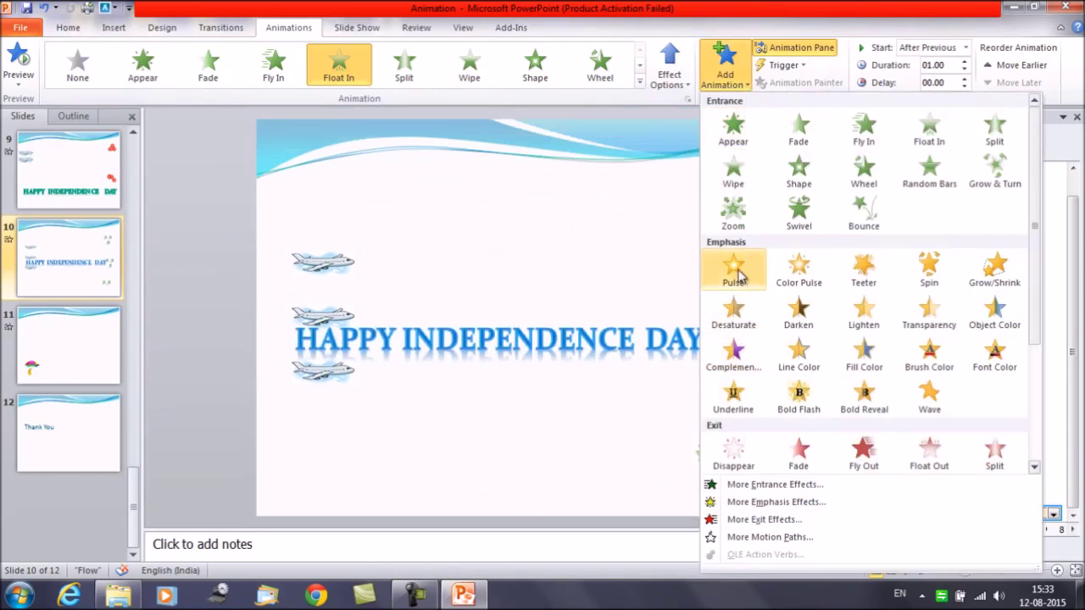
left_click(797, 280)
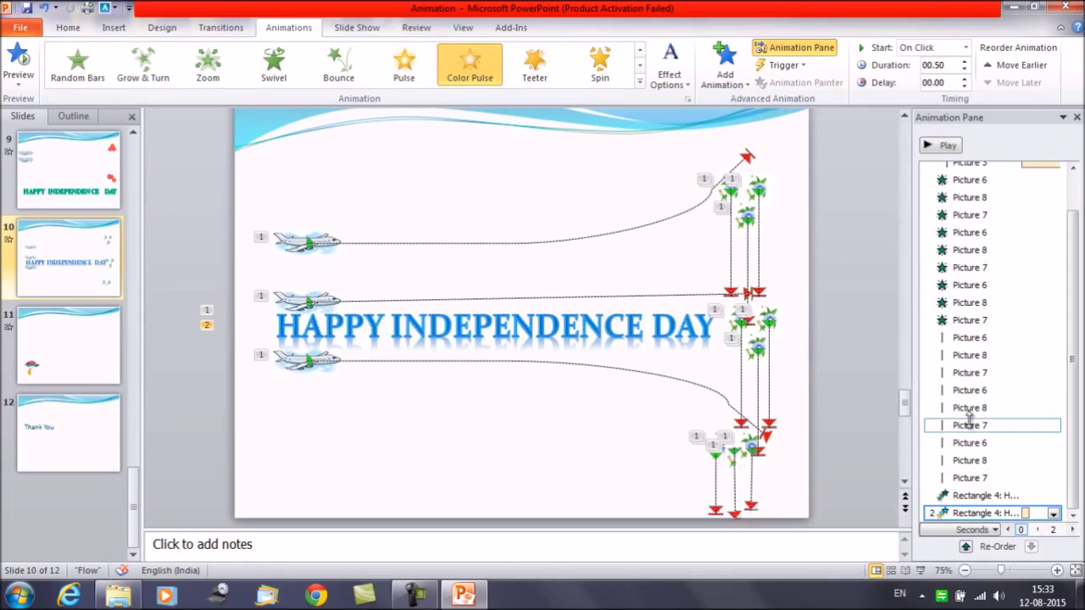
left_click(1054, 514)
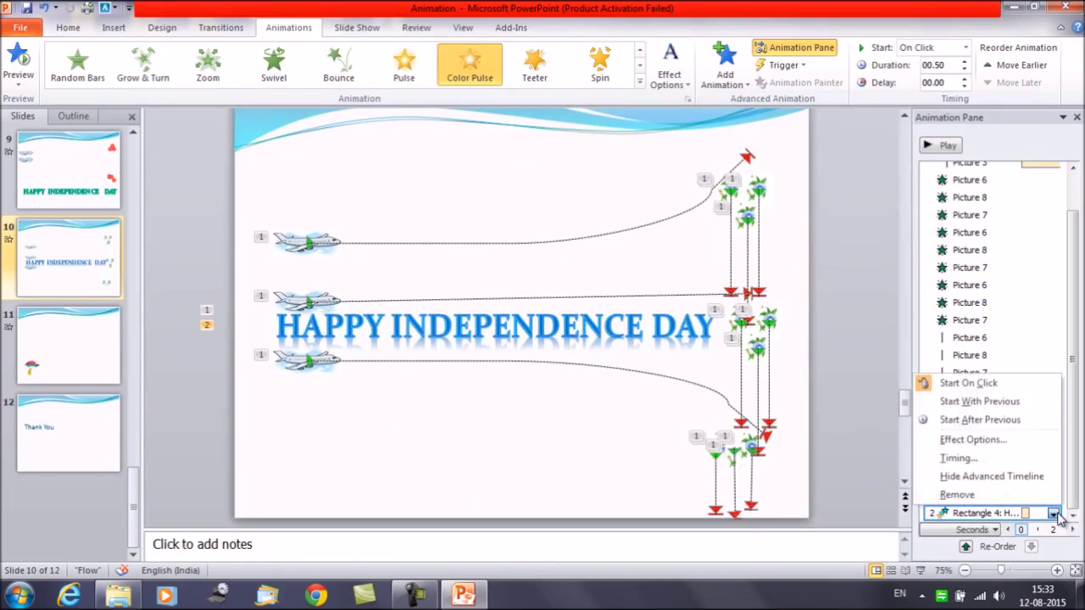
left_click(1017, 418)
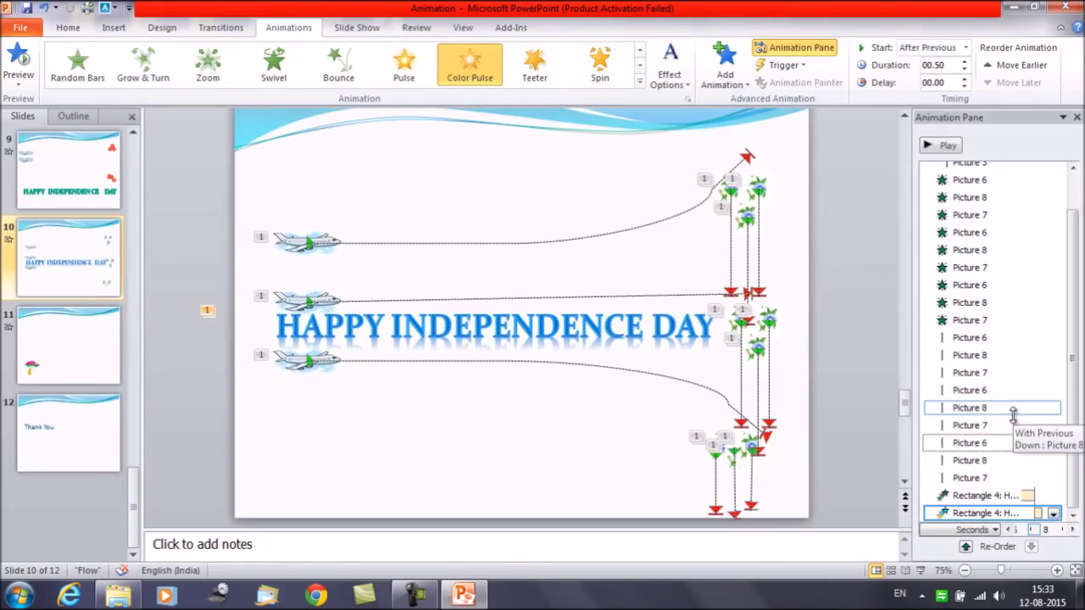
Step: Set the title's Float In to Start After Previous and adjust effect durations toward 01.50
left_click(646, 314)
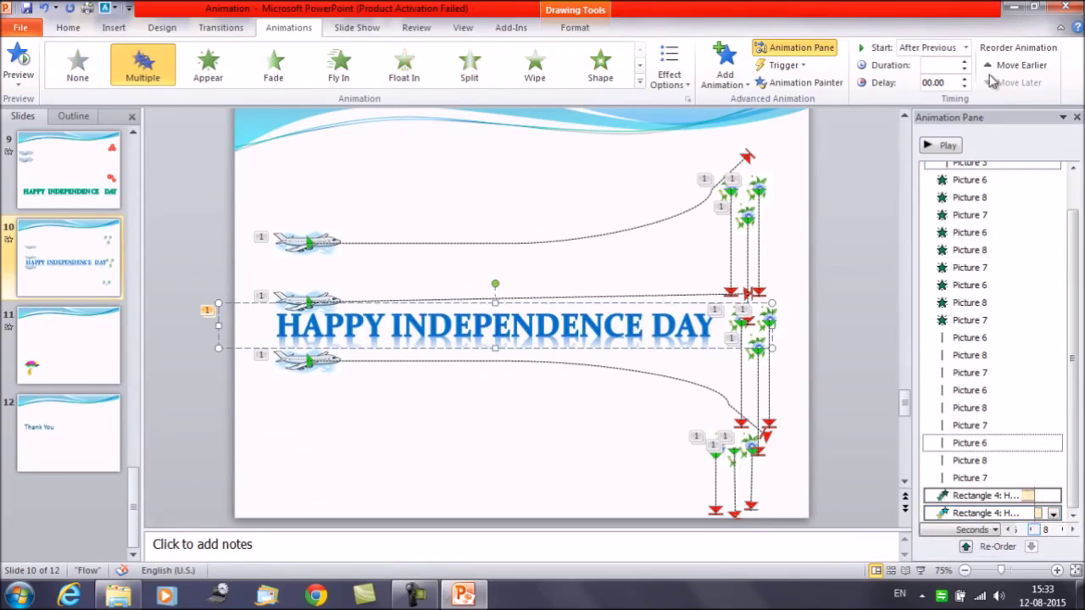
left_click(1053, 515)
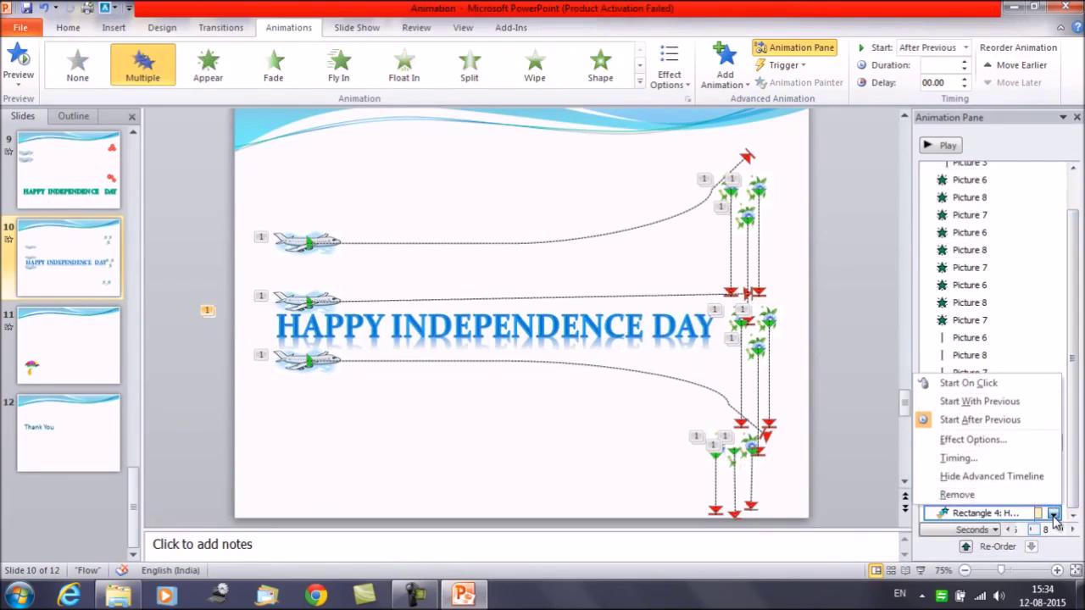
left_click(1008, 422)
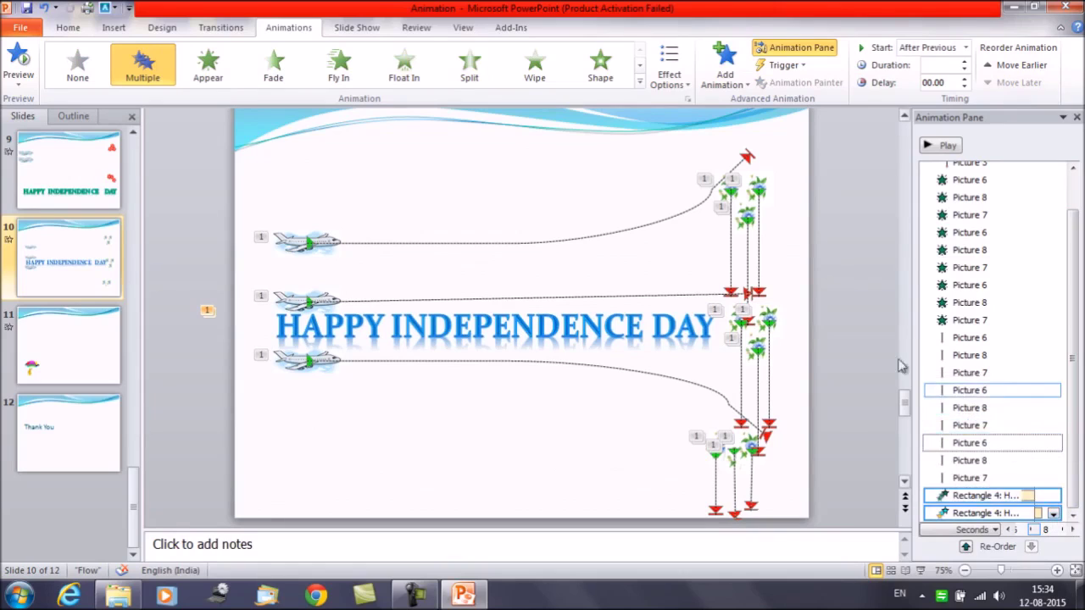
left_click(969, 495)
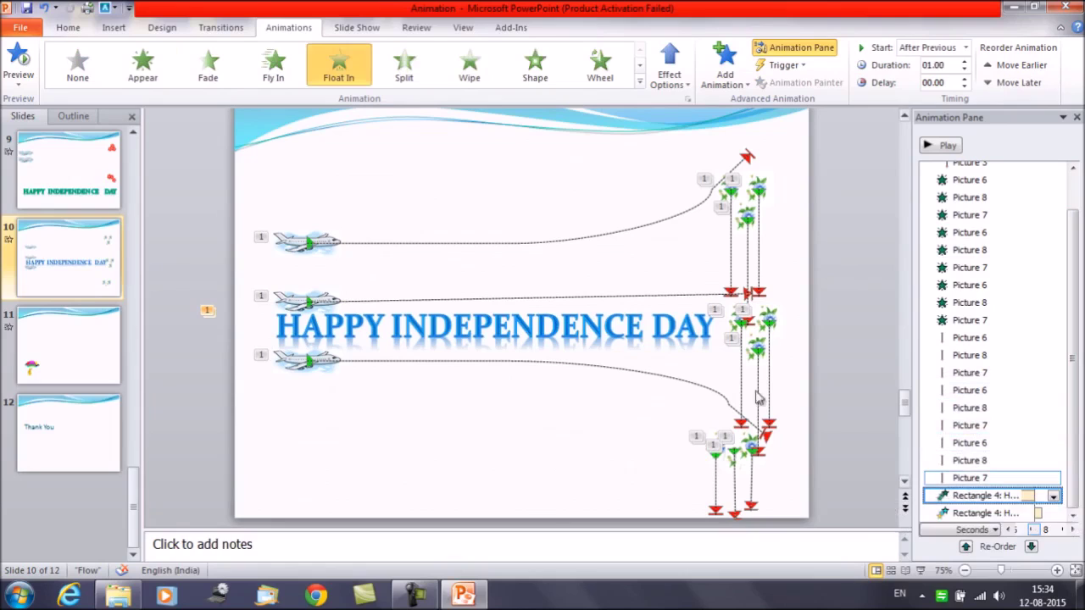
left_click(651, 326)
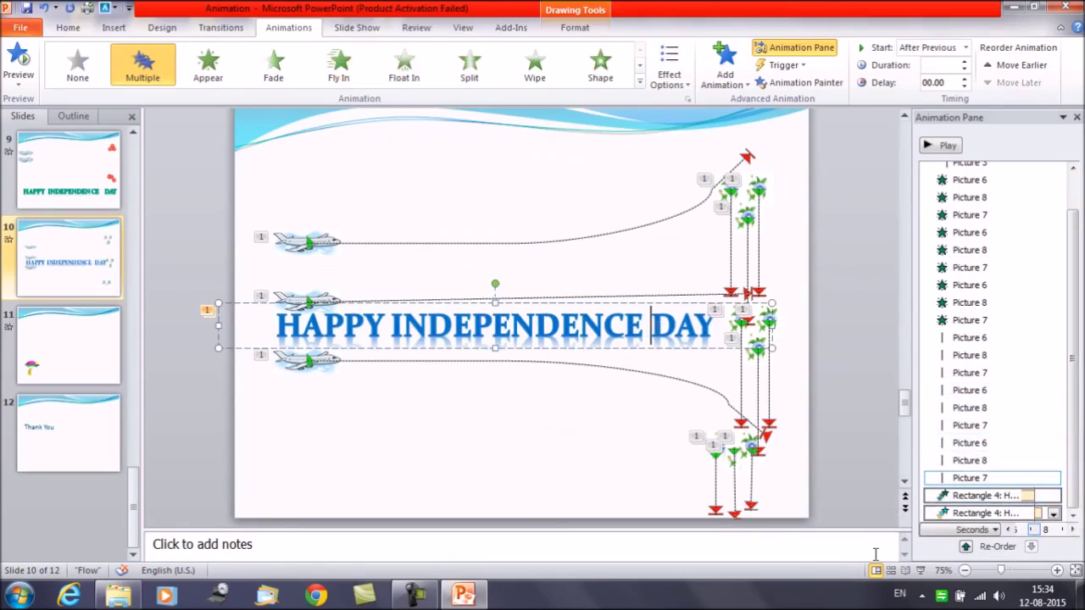
left_click(957, 513)
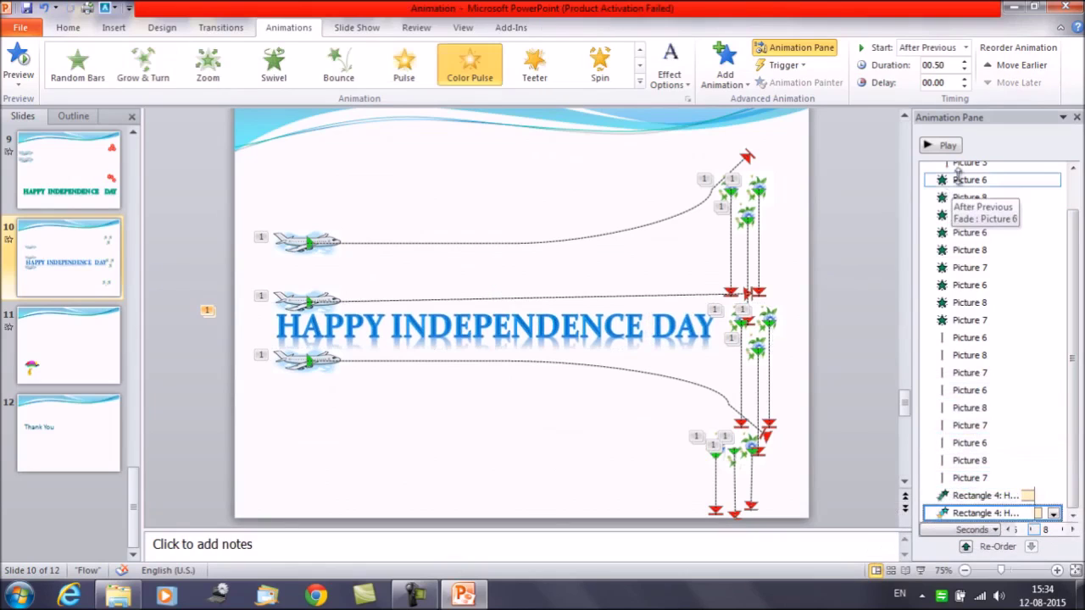
left_click(969, 71)
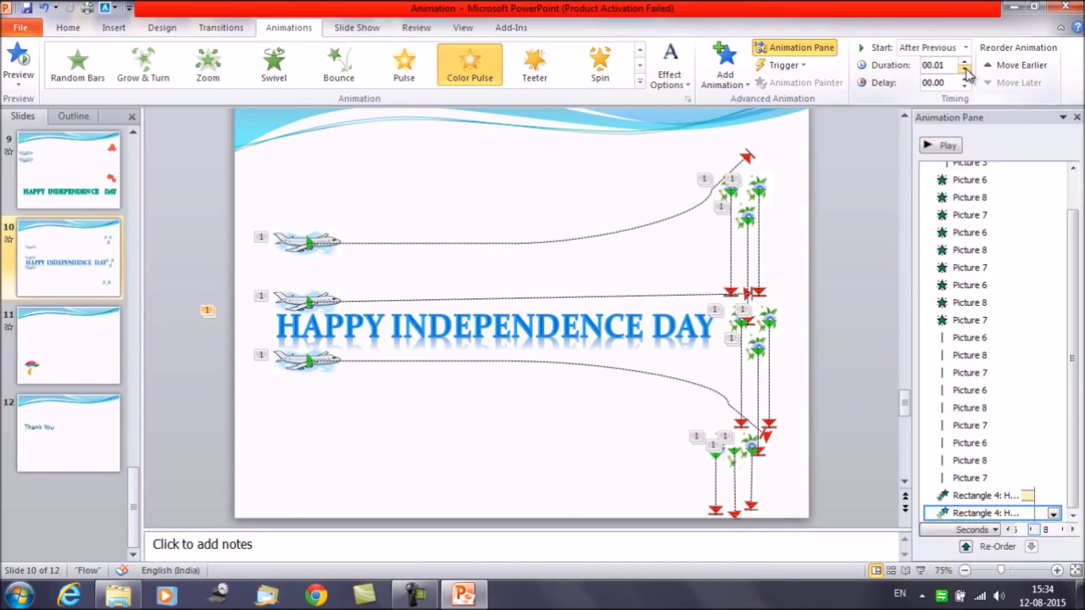
left_click(967, 61)
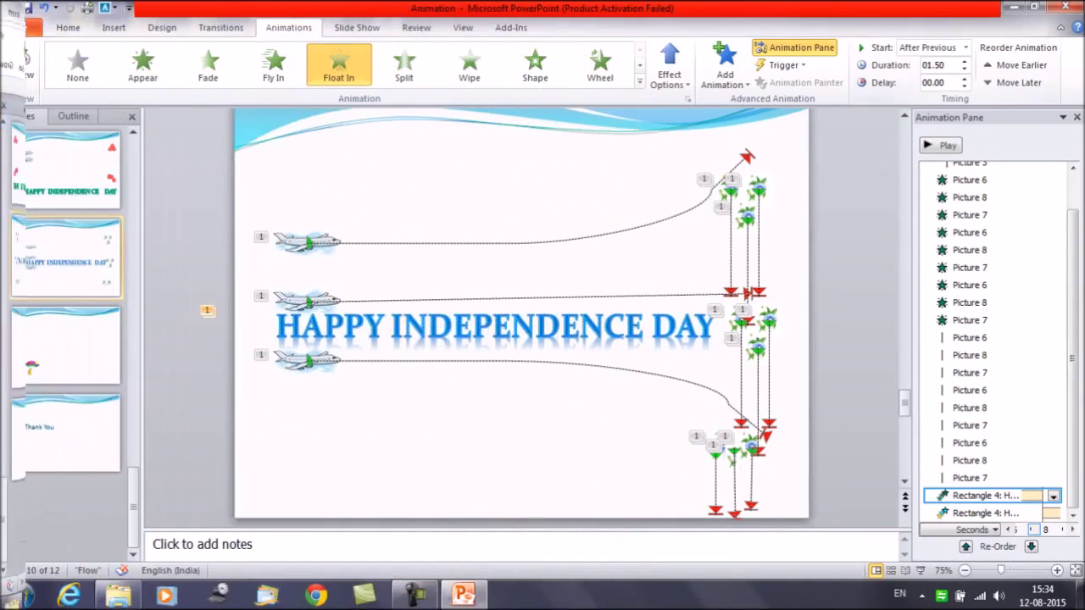
left_click(8, 241)
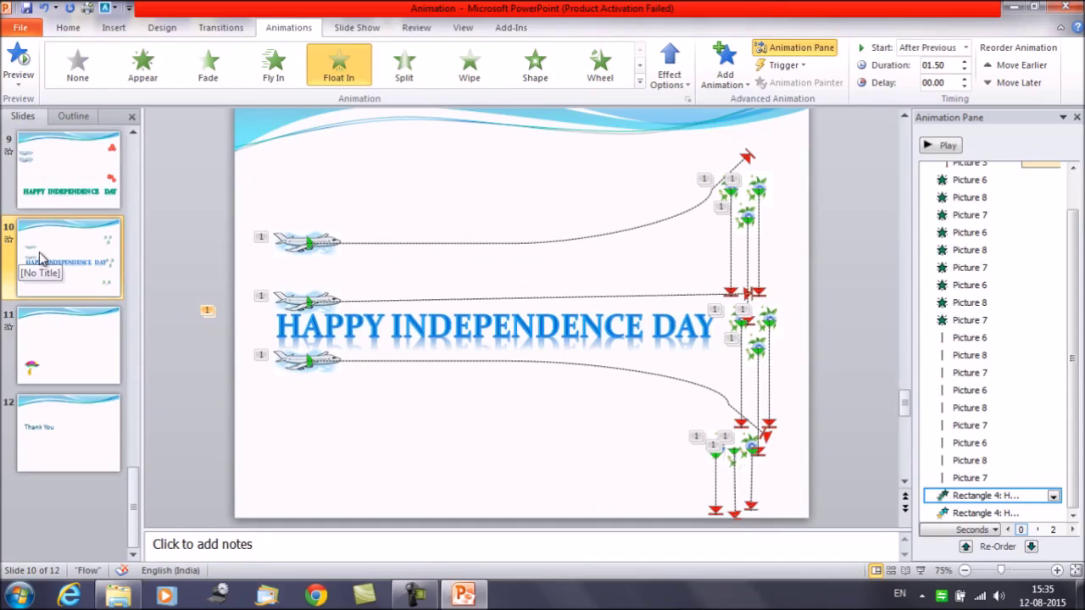
Step: Copy slide 10, the animated Independence Day slide, into a new blank presentation
key("ctrl+n")
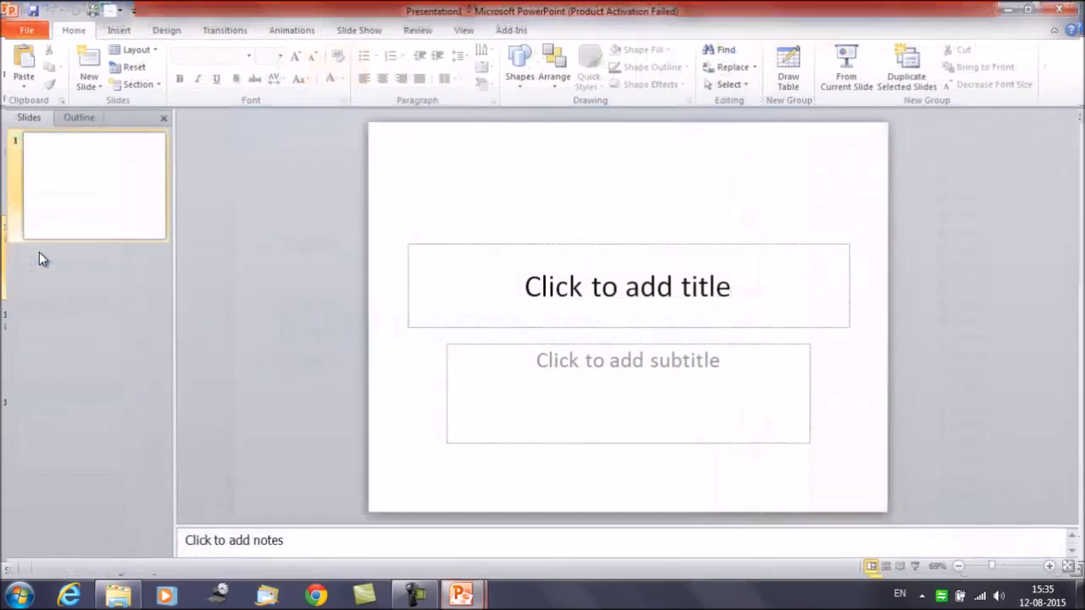
key("ctrl+w")
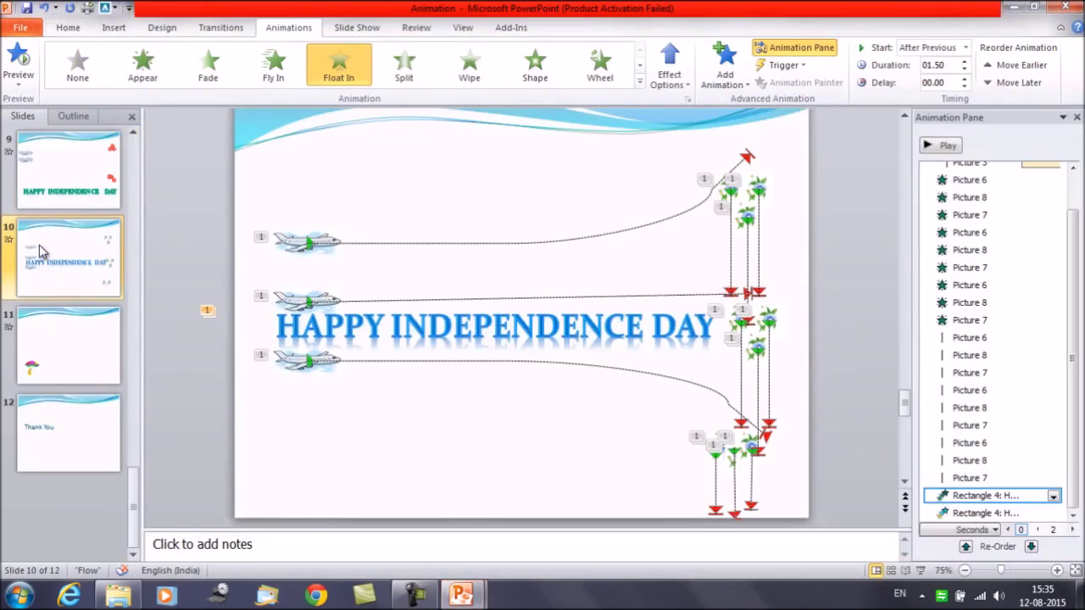
right_click(40, 251)
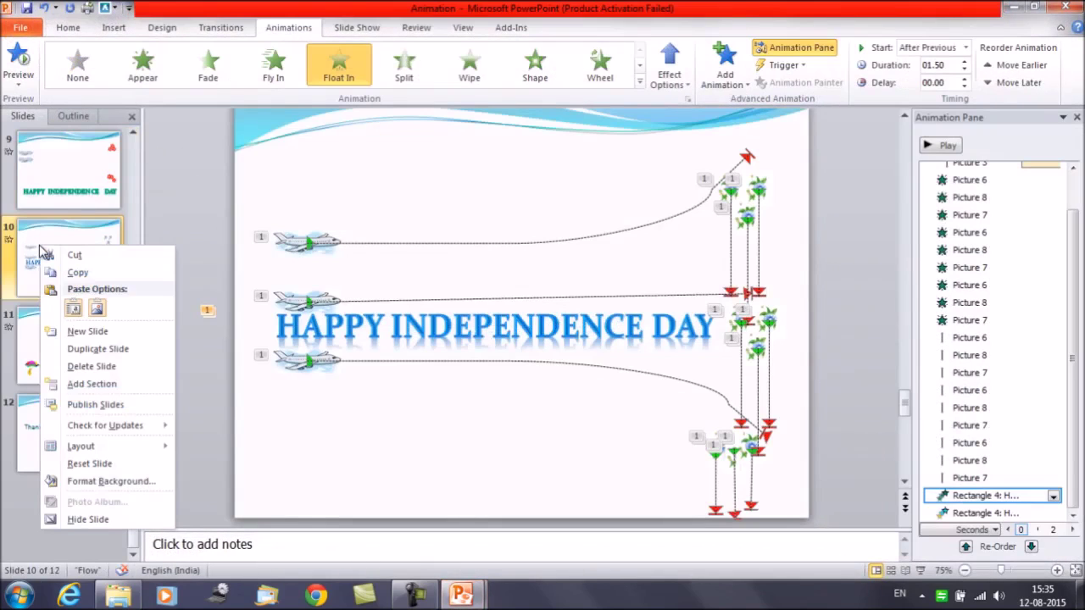
left_click(77, 272)
key("ctrl+n")
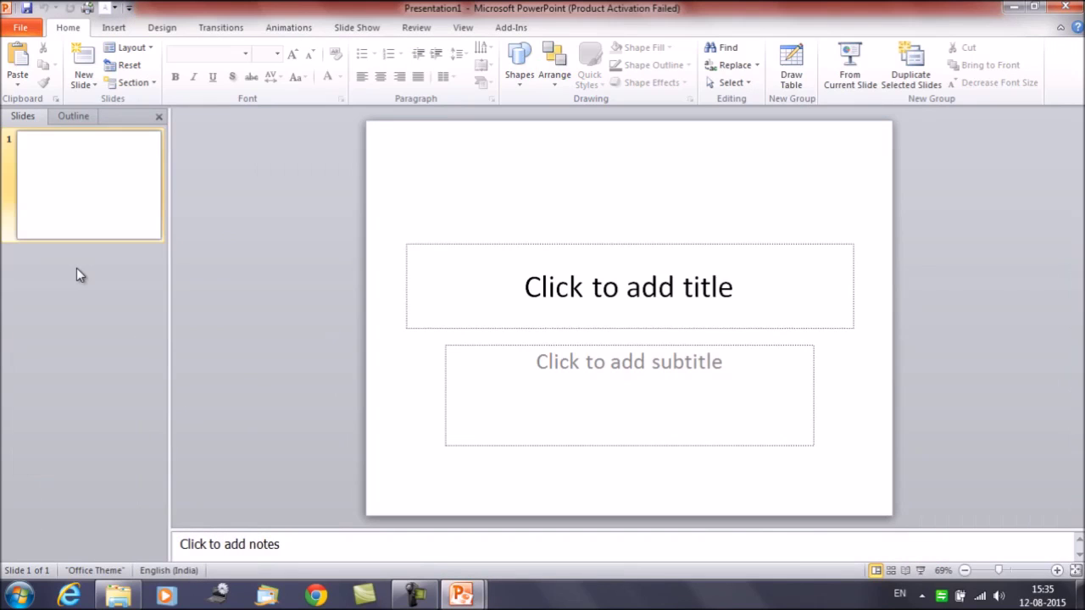
key("ctrl+v")
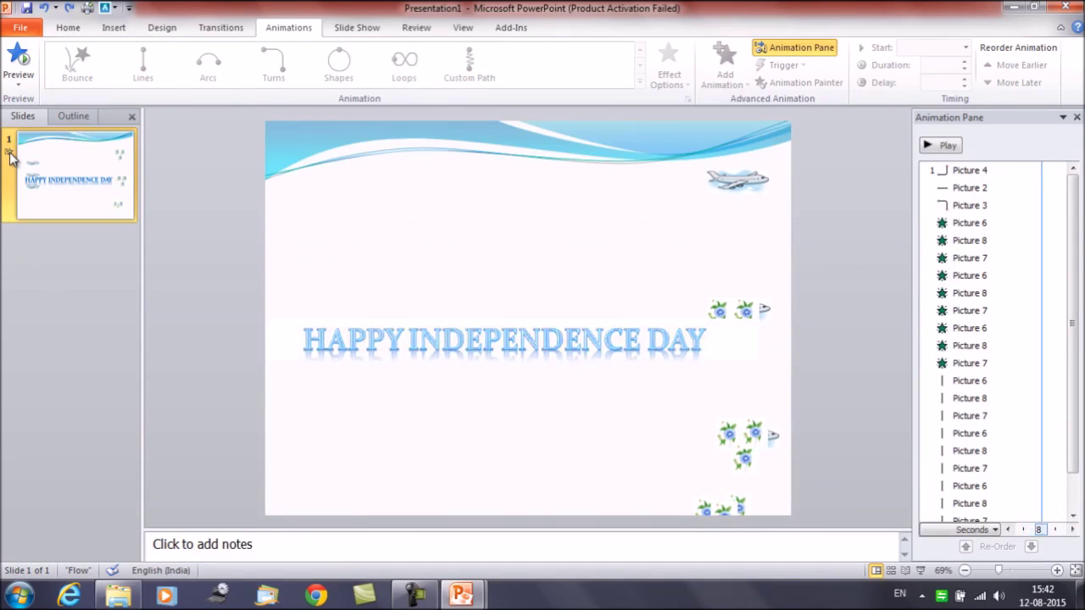
Step: Export the presentation to the Desktop as Windows Media Video 'Animation-Independence Day.wmv'
left_click(26, 31)
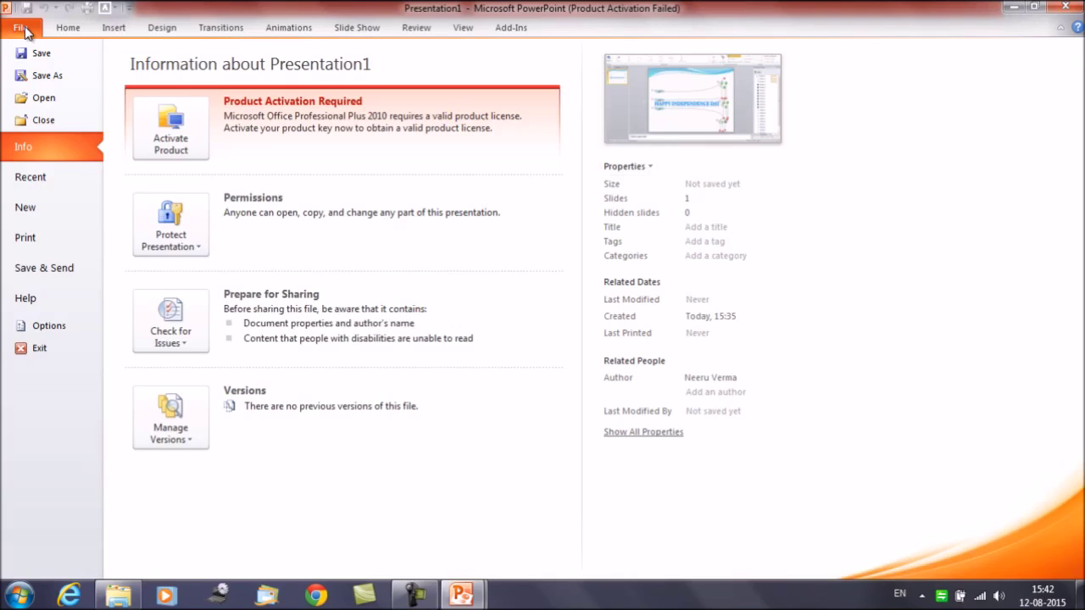
left_click(47, 75)
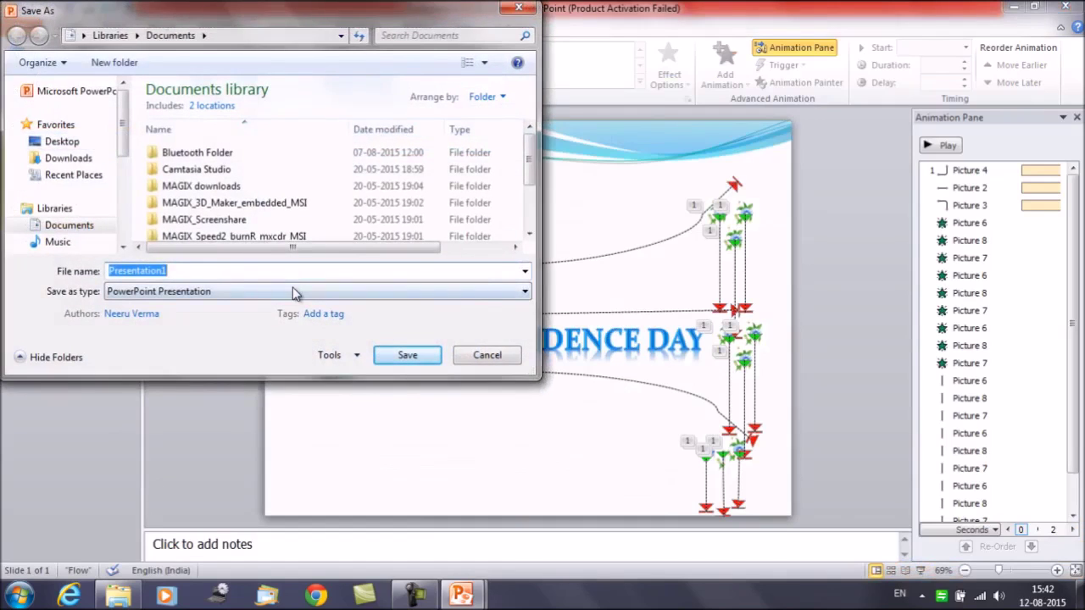
left_click(291, 292)
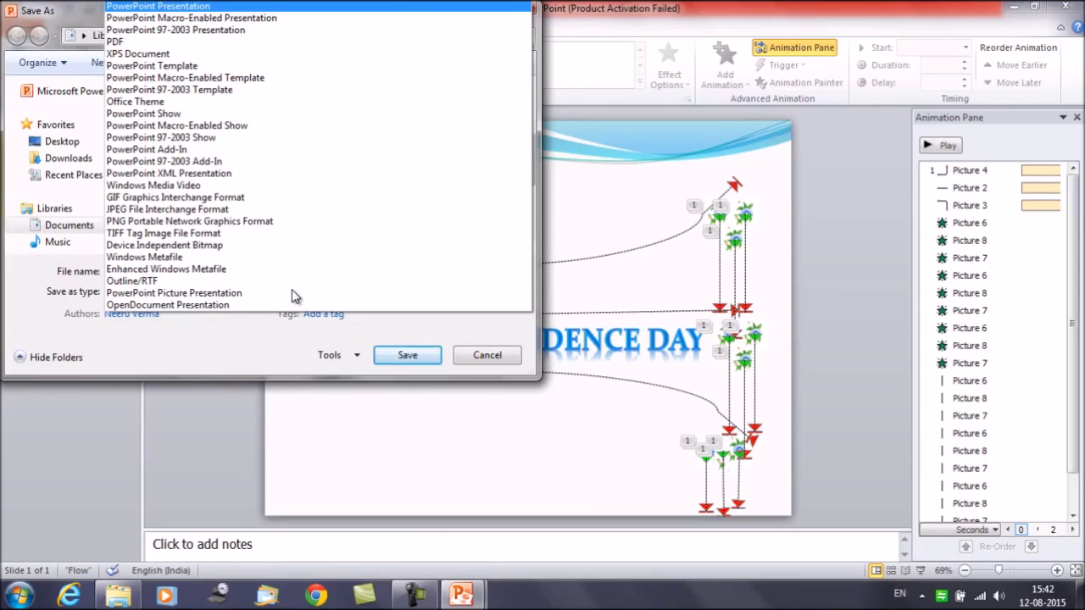
left_click(232, 187)
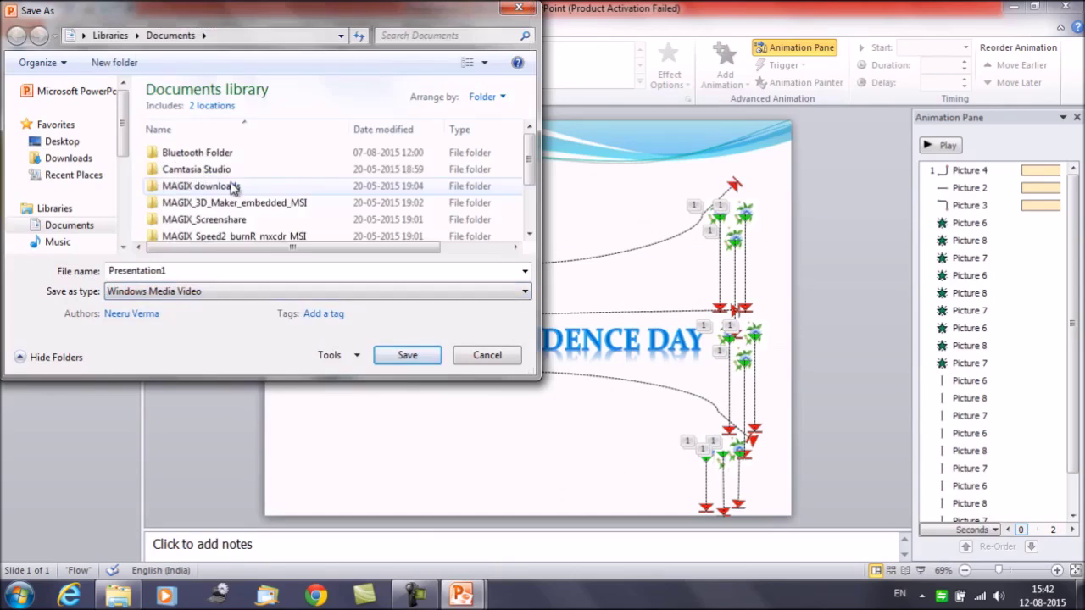
left_click(61, 144)
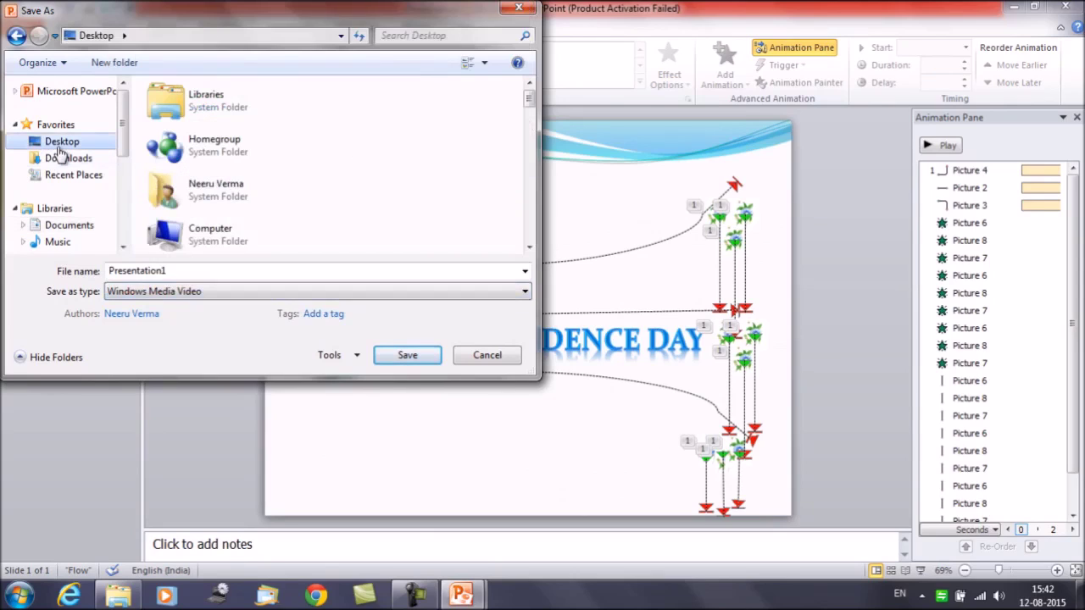
double_click(177, 269)
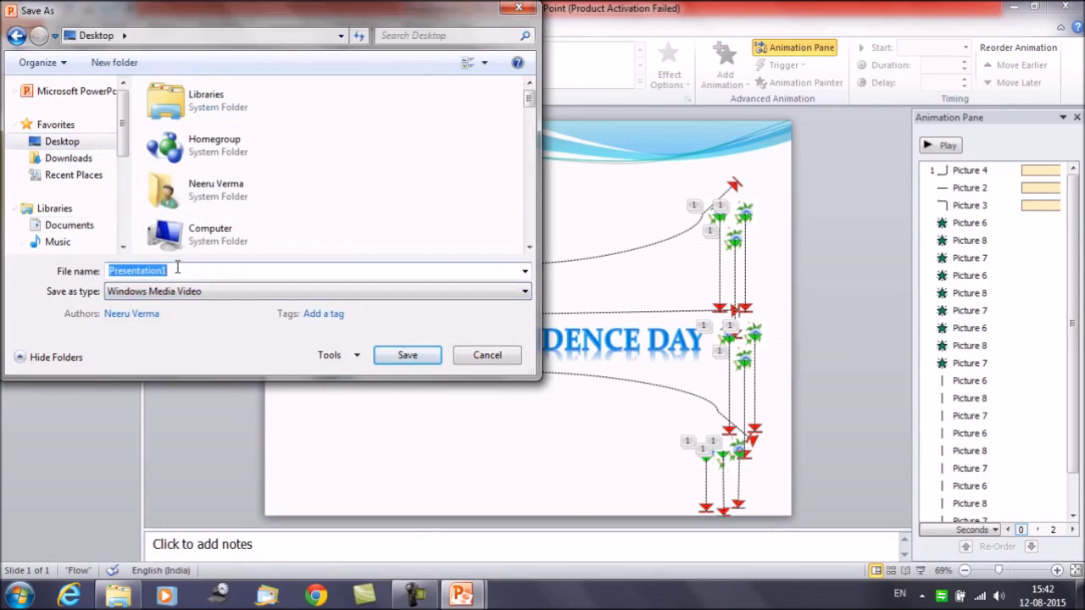
type("A")
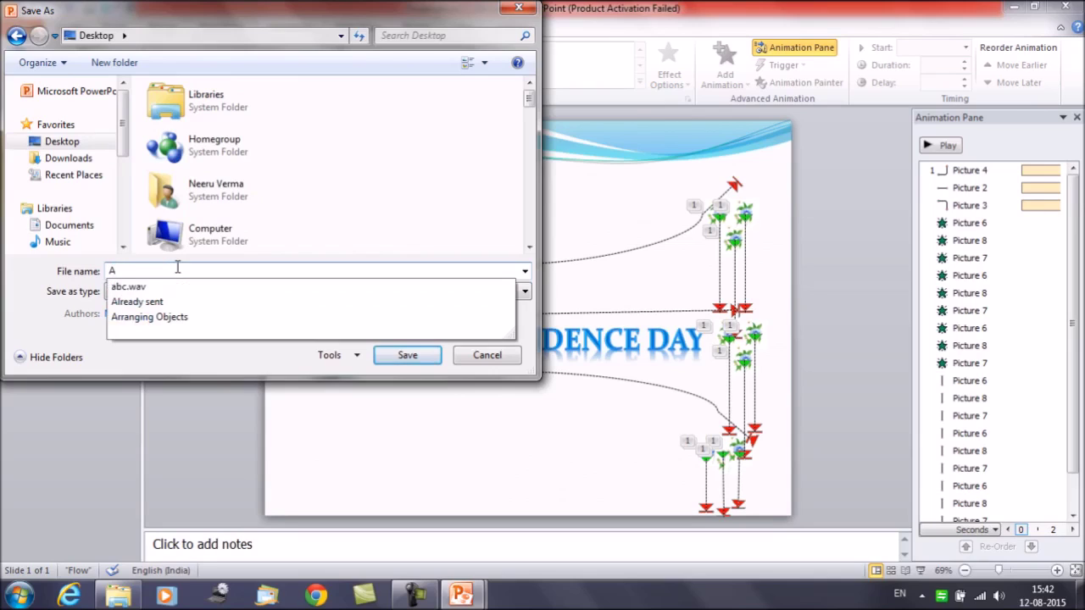
type("nimation-Independence Day")
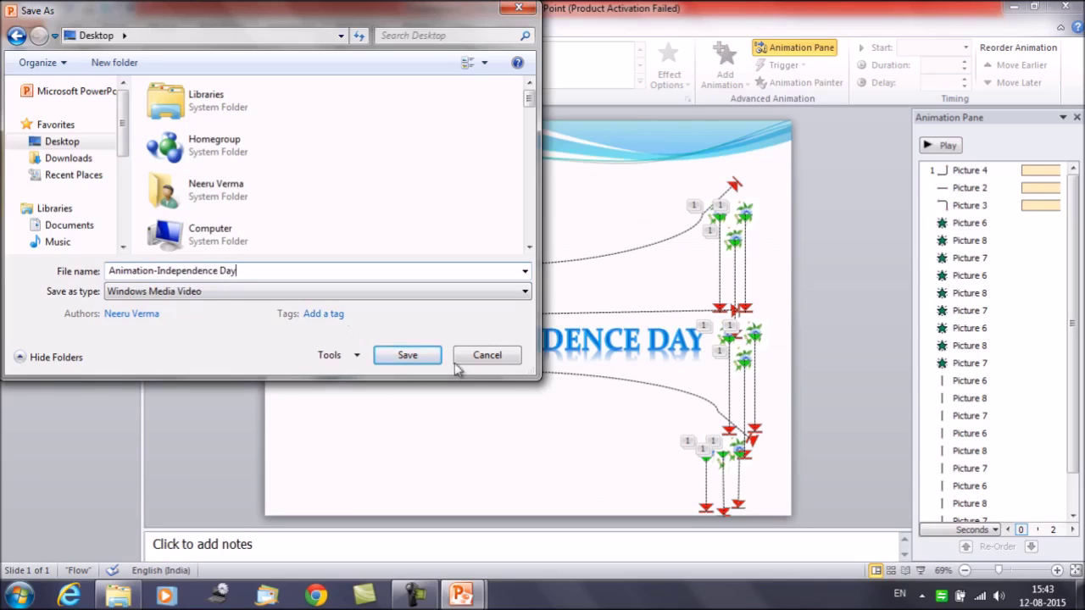
left_click(427, 355)
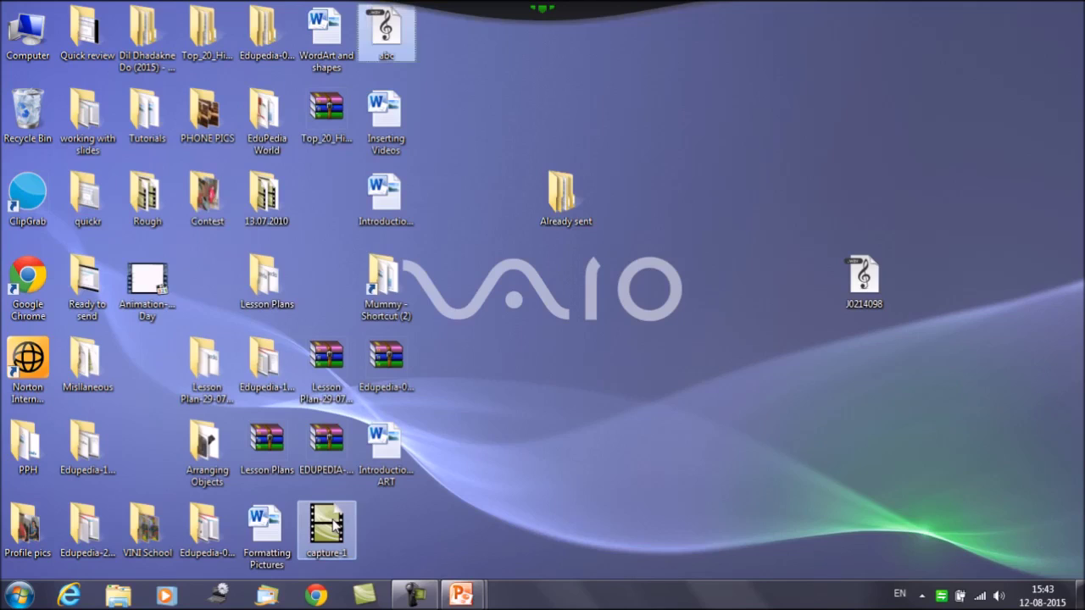
key("a")
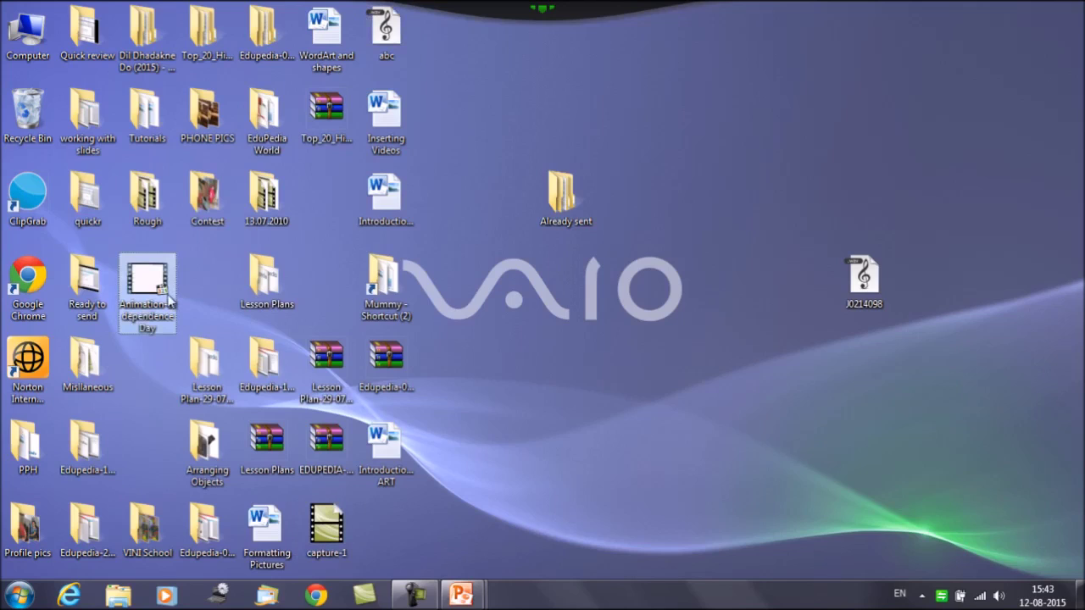
double_click(155, 287)
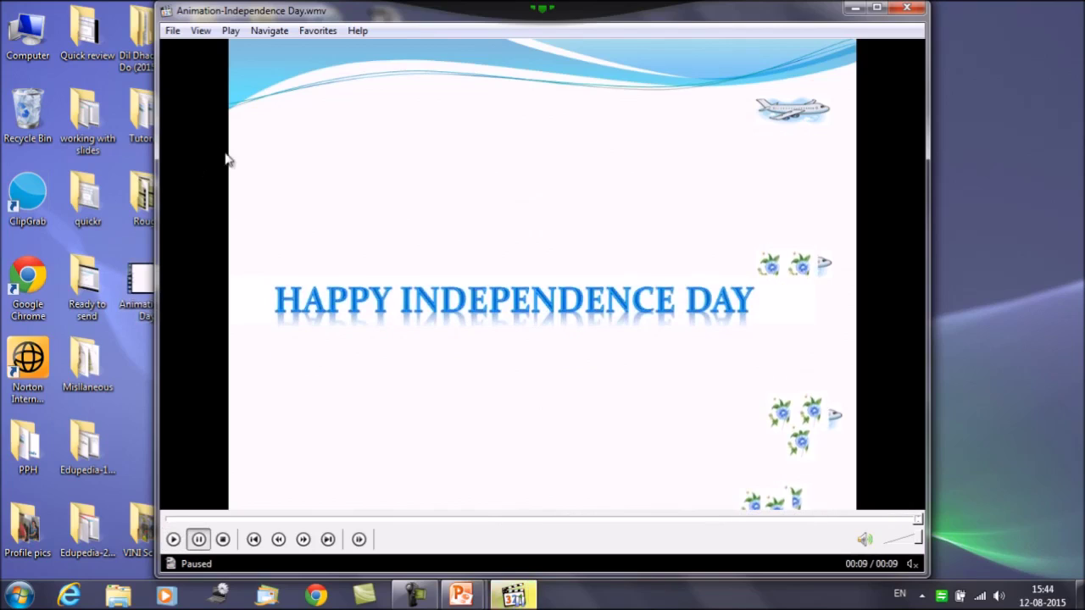
left_click(906, 7)
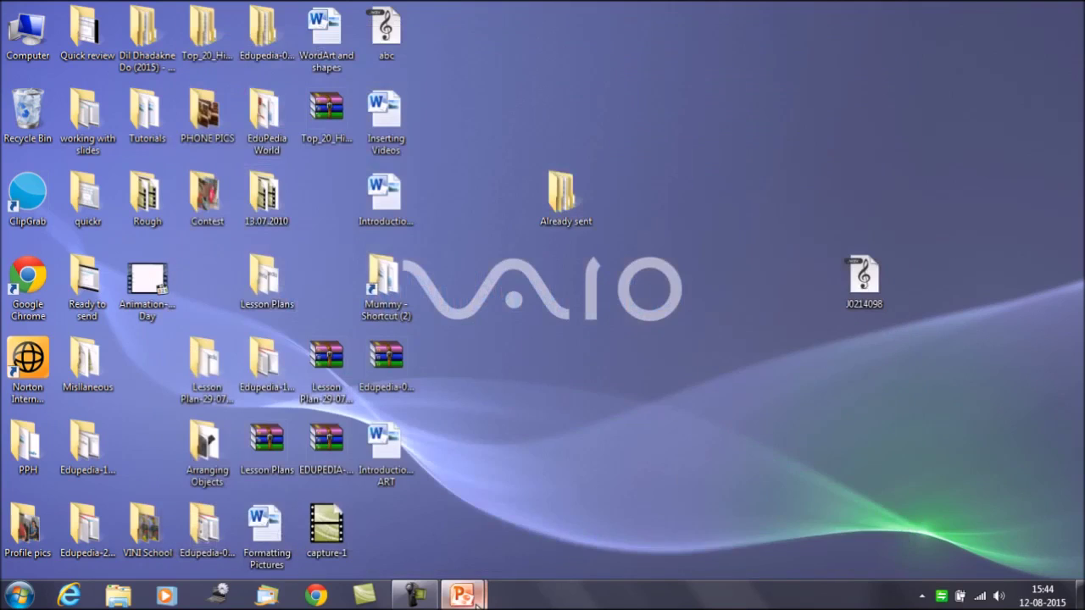
mouse_move(462, 596)
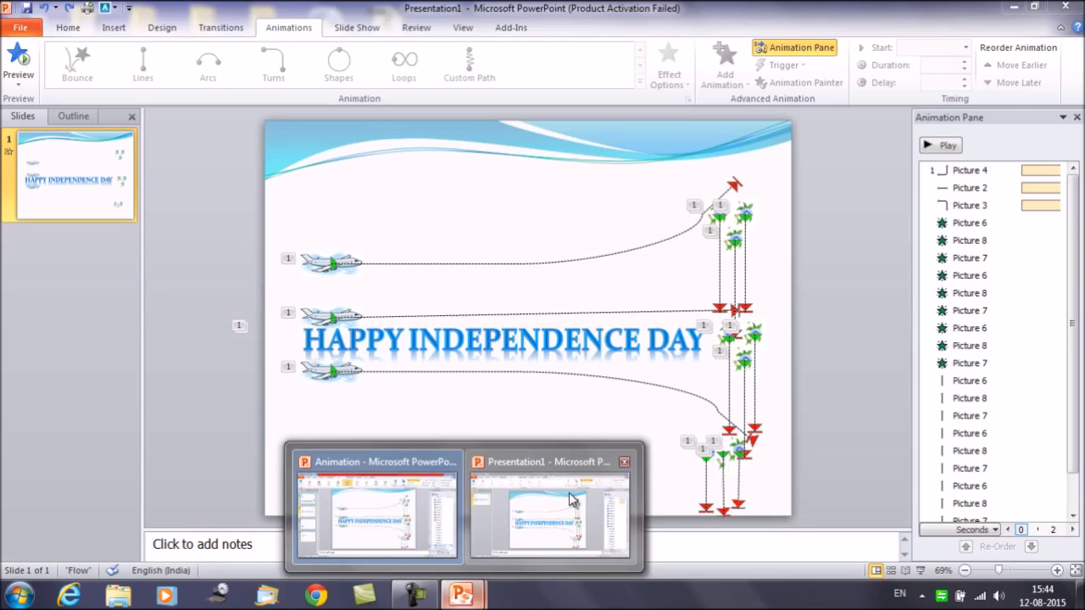
Step: Insert the Claps Cheers clip art sound, found by searching 'claps', and nudge its icon down
left_click(570, 499)
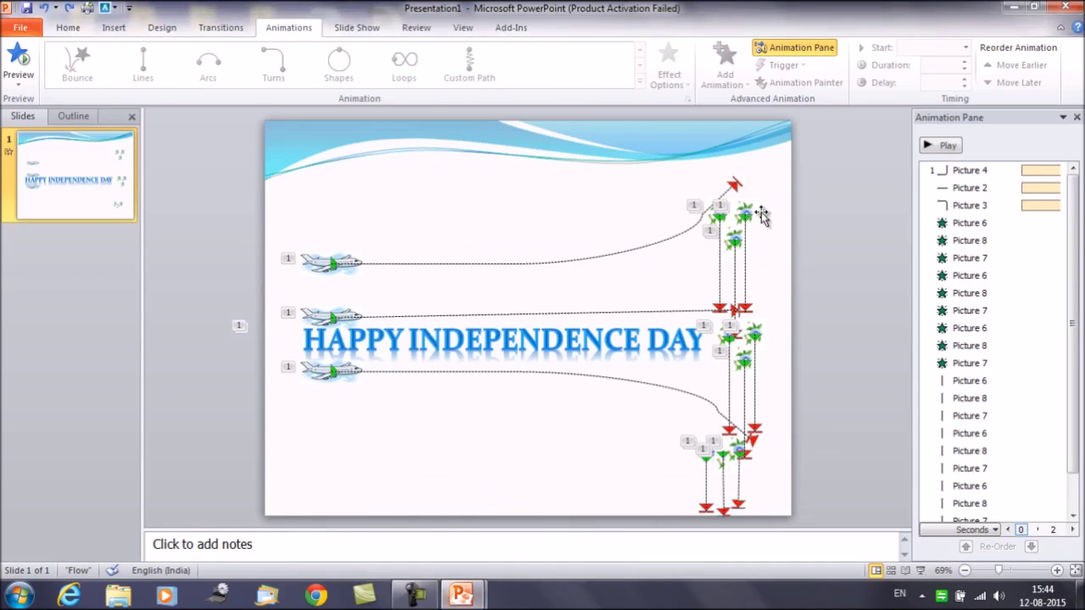
left_click(119, 28)
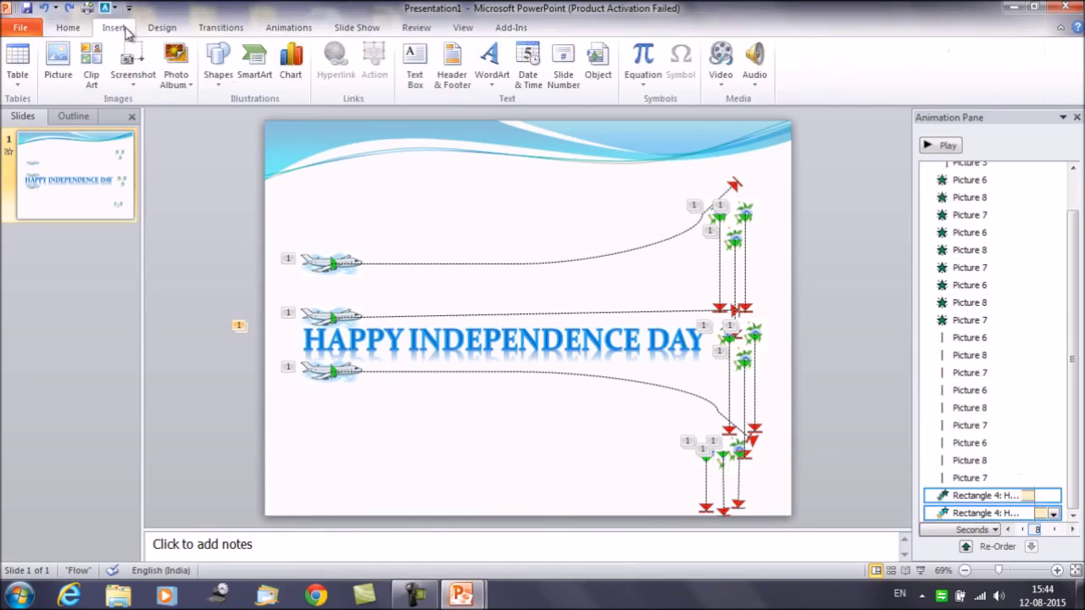
left_click(757, 85)
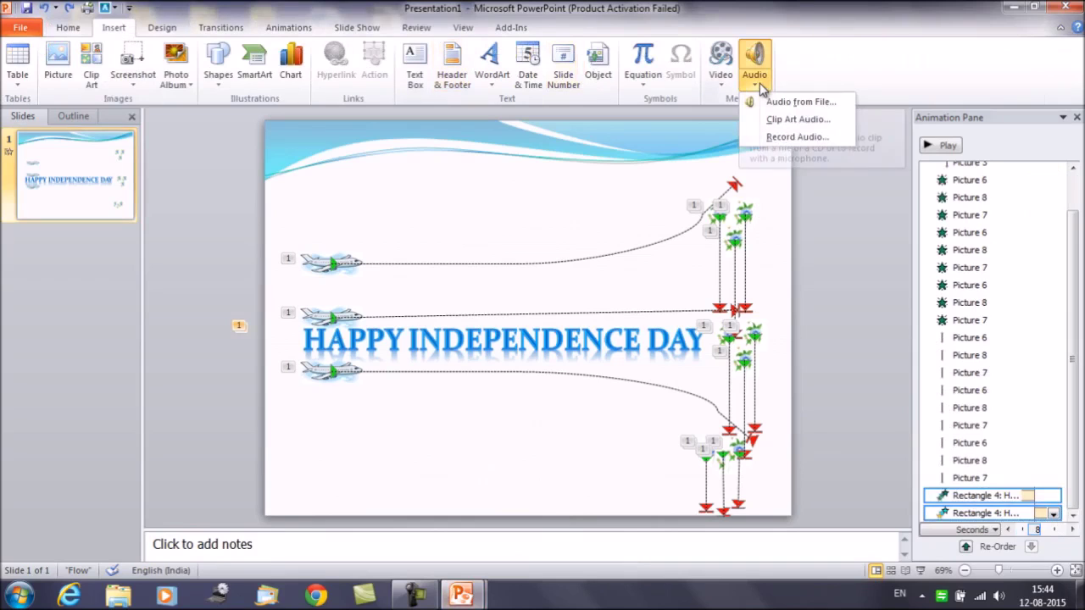
left_click(787, 121)
type("claps")
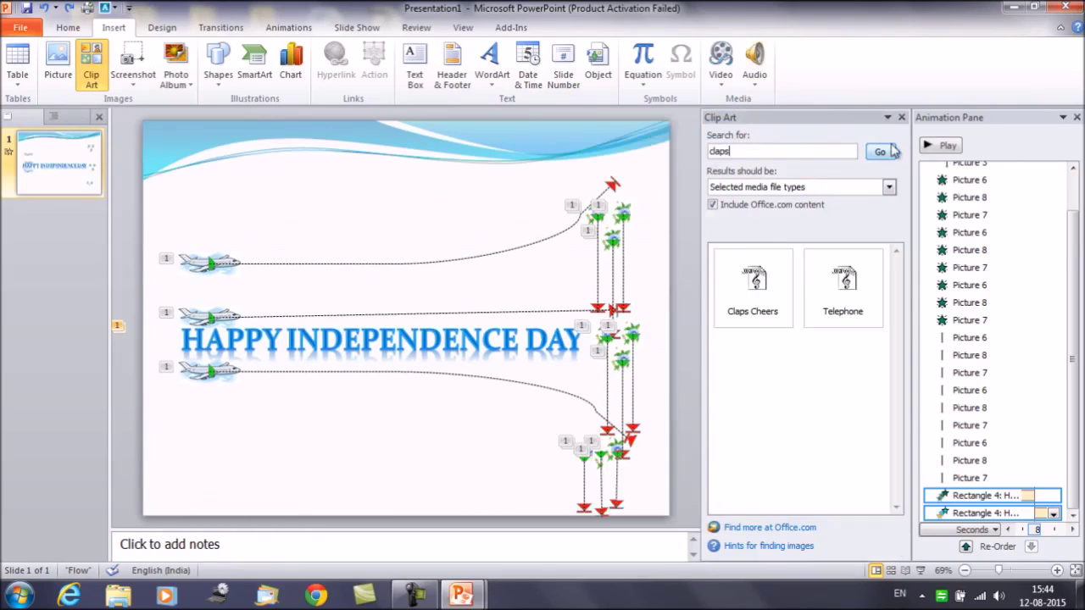
left_click(881, 152)
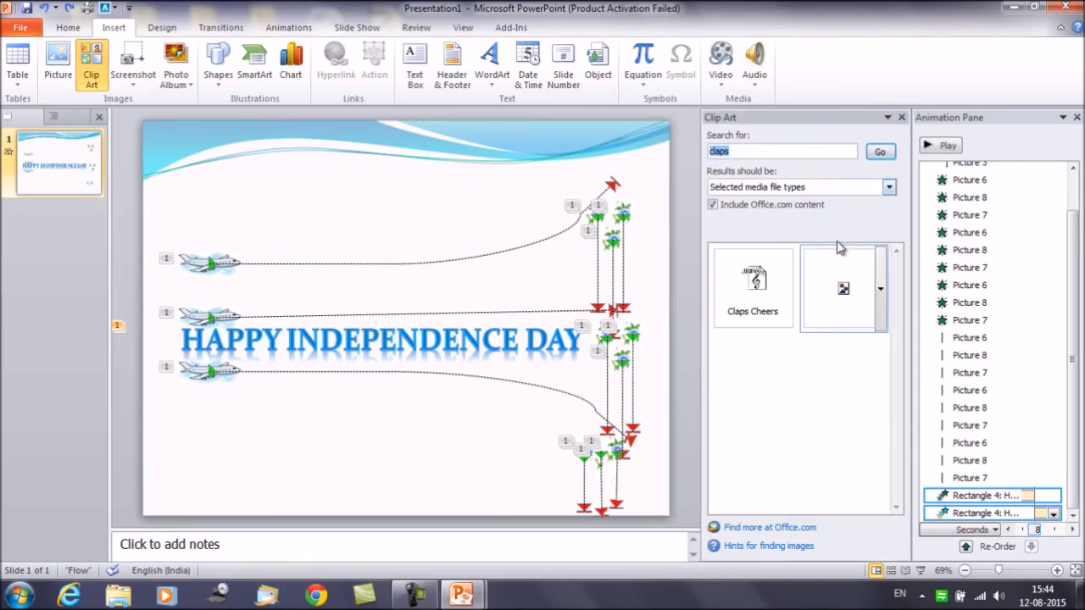
left_click(760, 308)
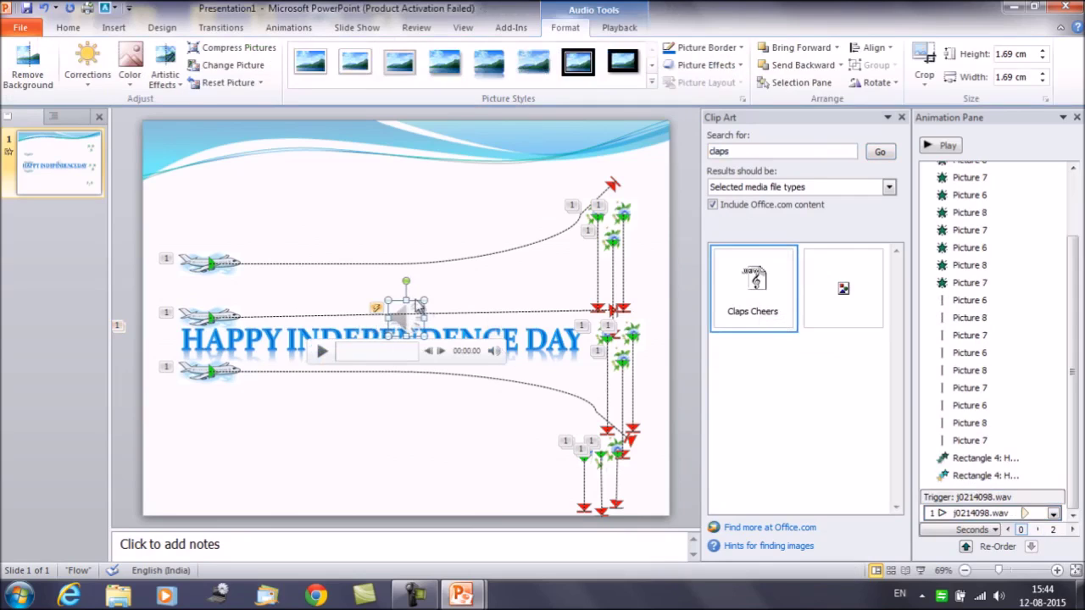
key("Down")
key("Down")
key("Down")
key("Down")
key("Down")
key("Down")
key("Down")
key("Down")
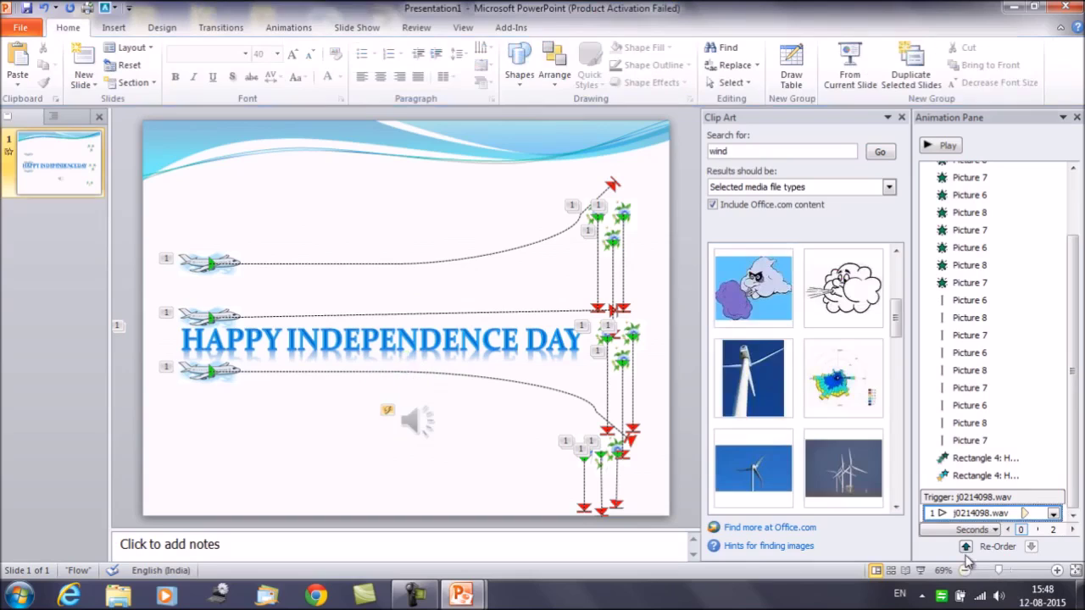
Step: Move the j0214098.wav sound earlier in the animation order, then preview the slide
left_click(966, 547)
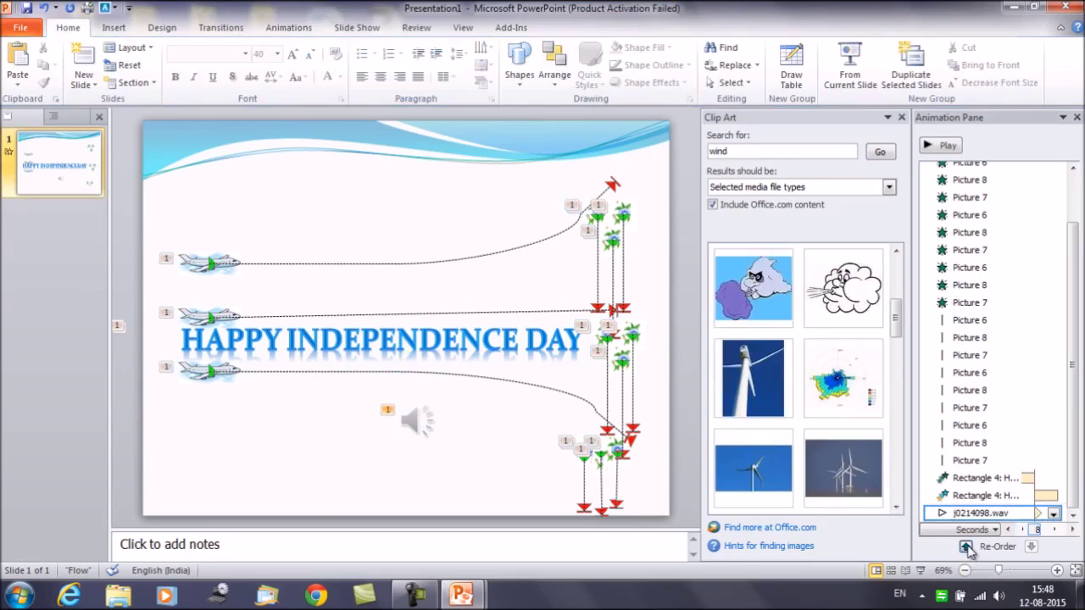
left_click(967, 547)
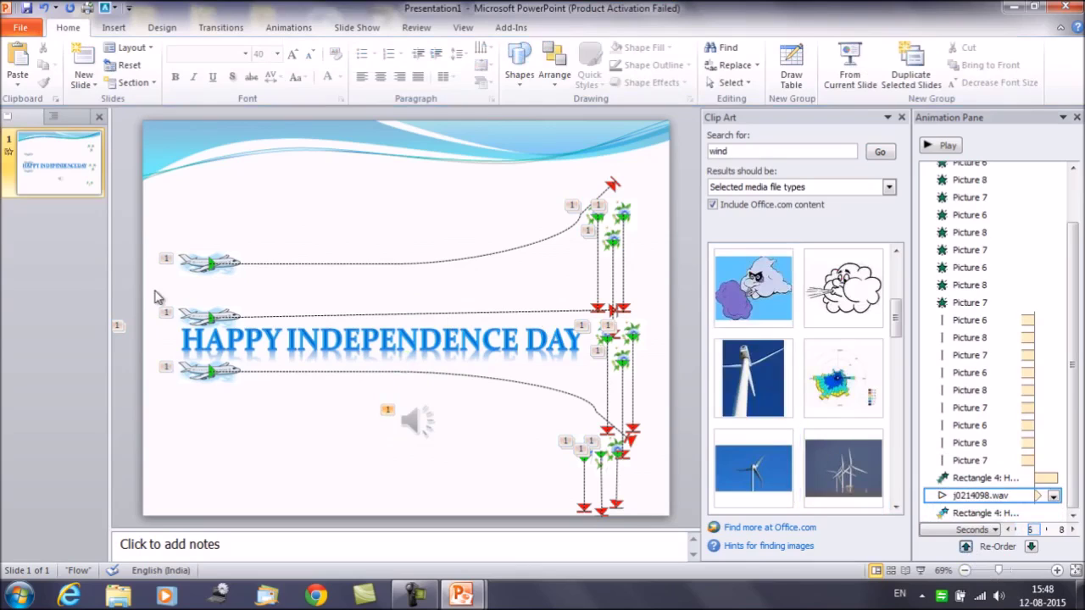
left_click(10, 152)
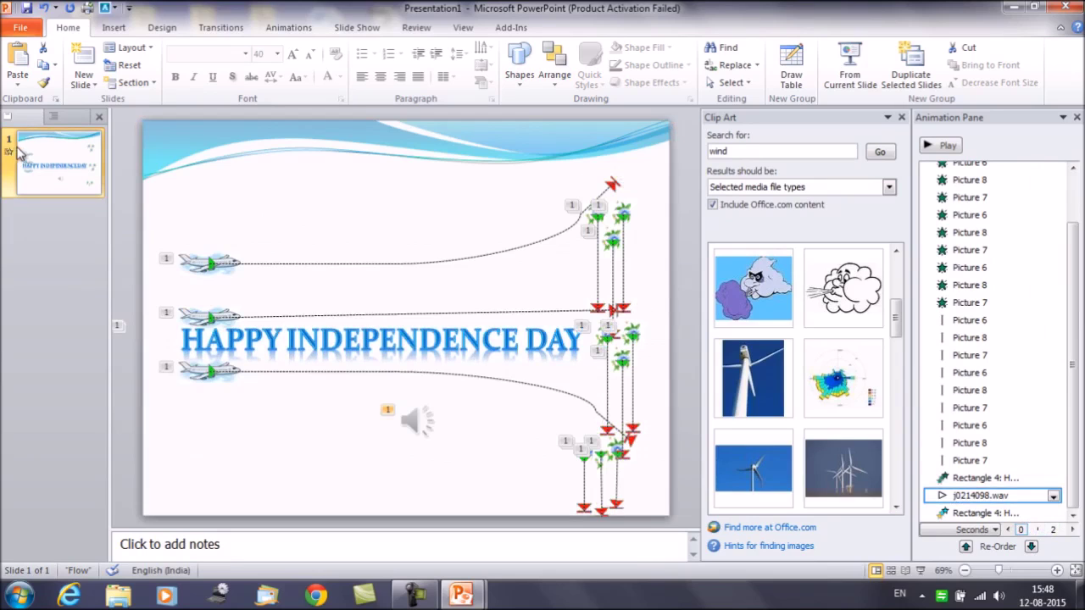
left_click(405, 224)
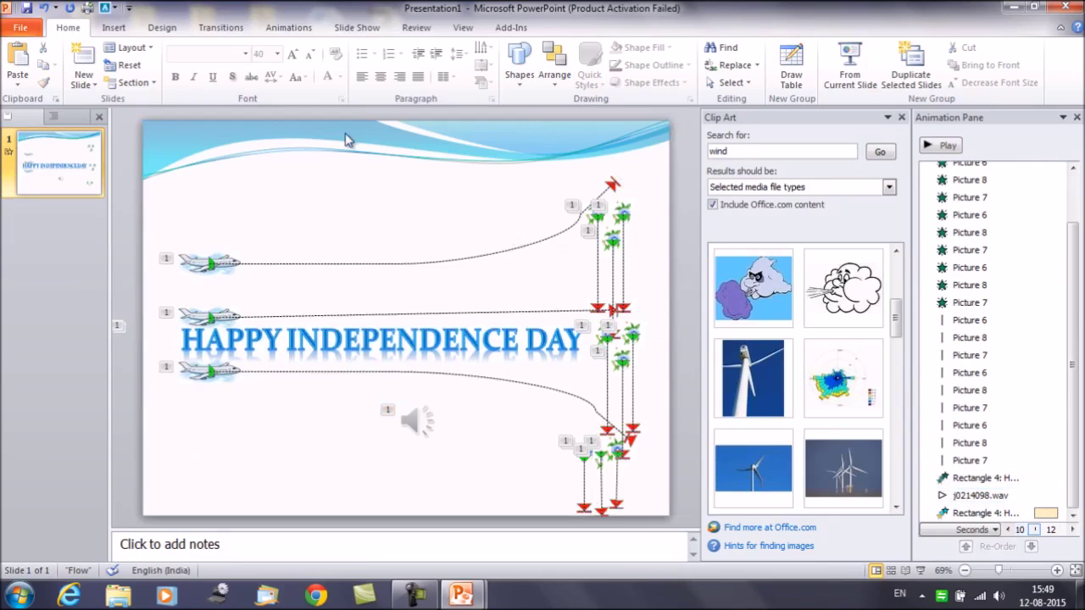
Step: Save the presentation as a Windows Media Video, Presentation1.wmv, on the desktop
left_click(18, 32)
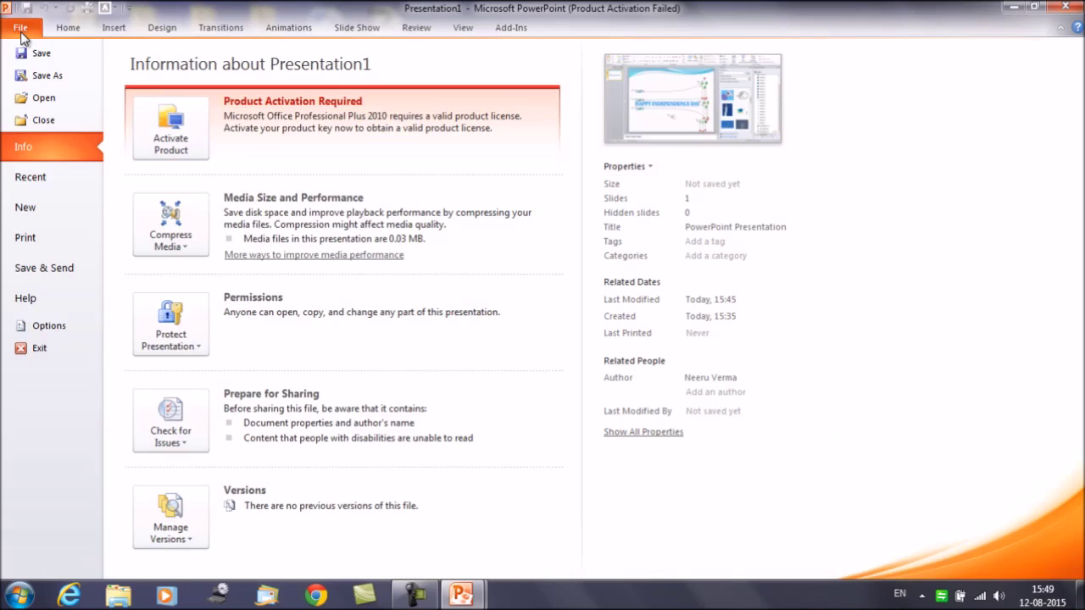
left_click(47, 76)
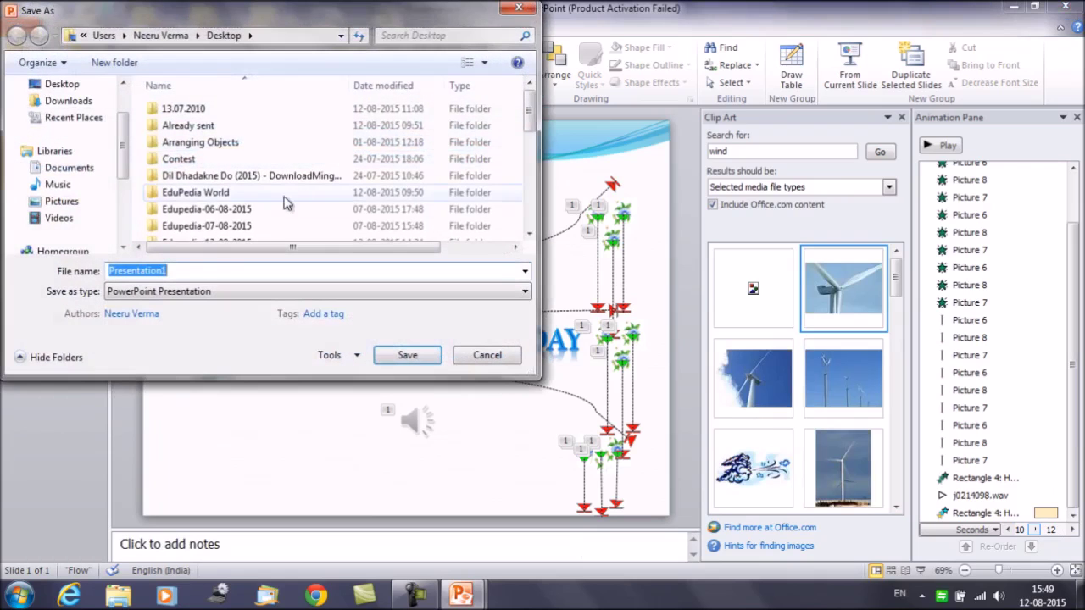
left_click(271, 293)
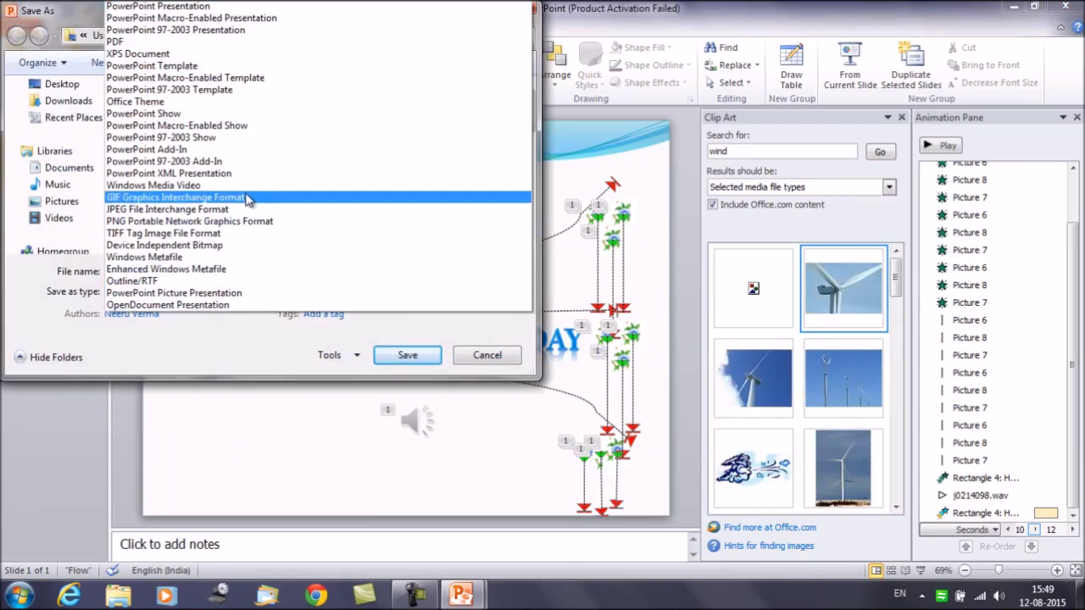
left_click(259, 185)
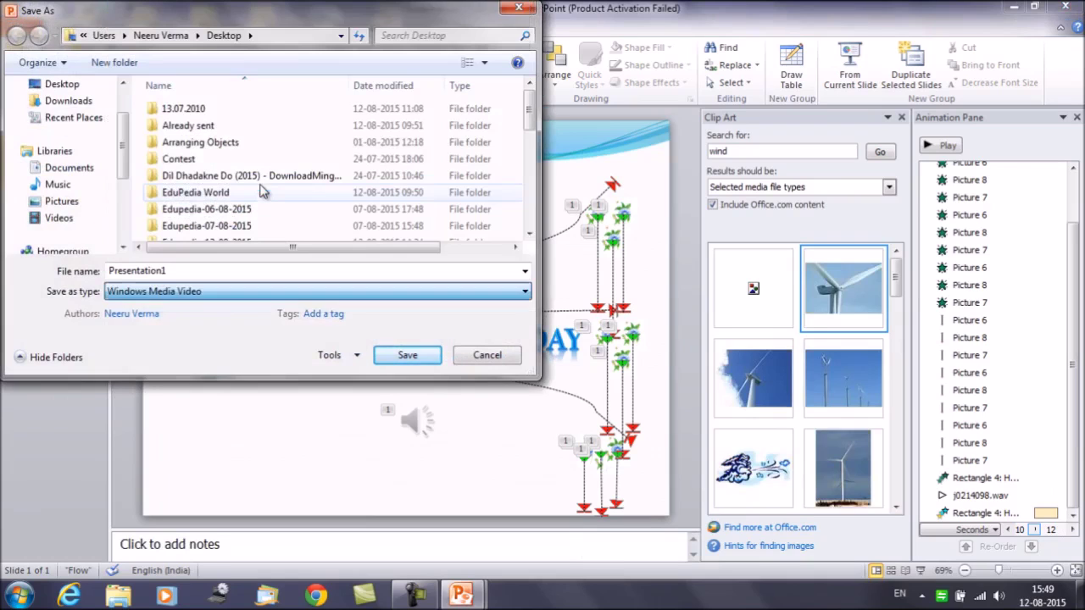
left_click(408, 356)
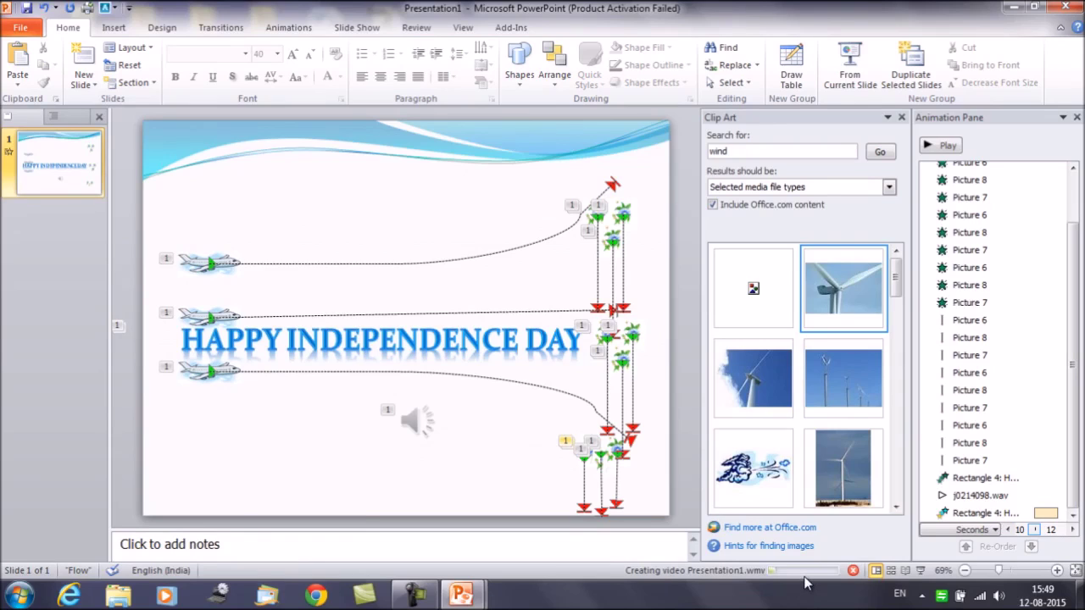
key("super+d")
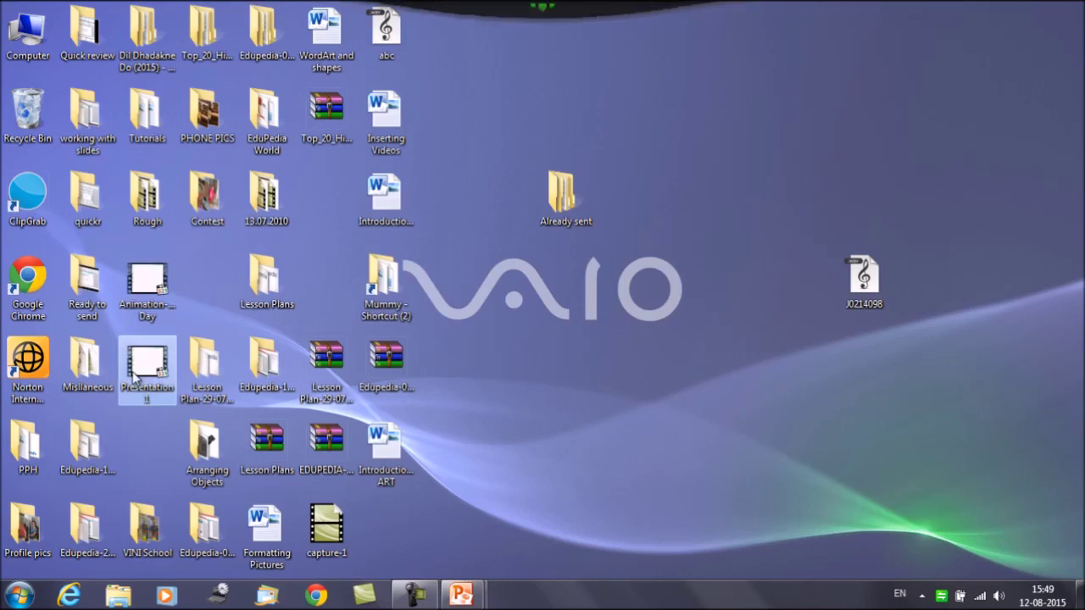
Step: Watch Presentation1.wmv in Windows Media Player, then close it and return to PowerPoint
double_click(151, 370)
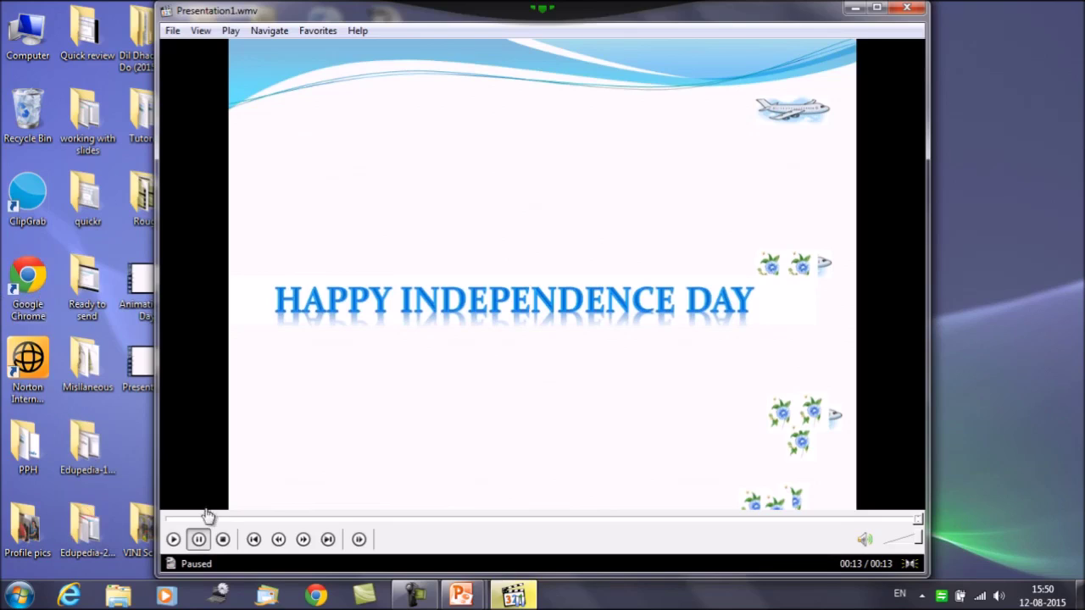
left_click(173, 540)
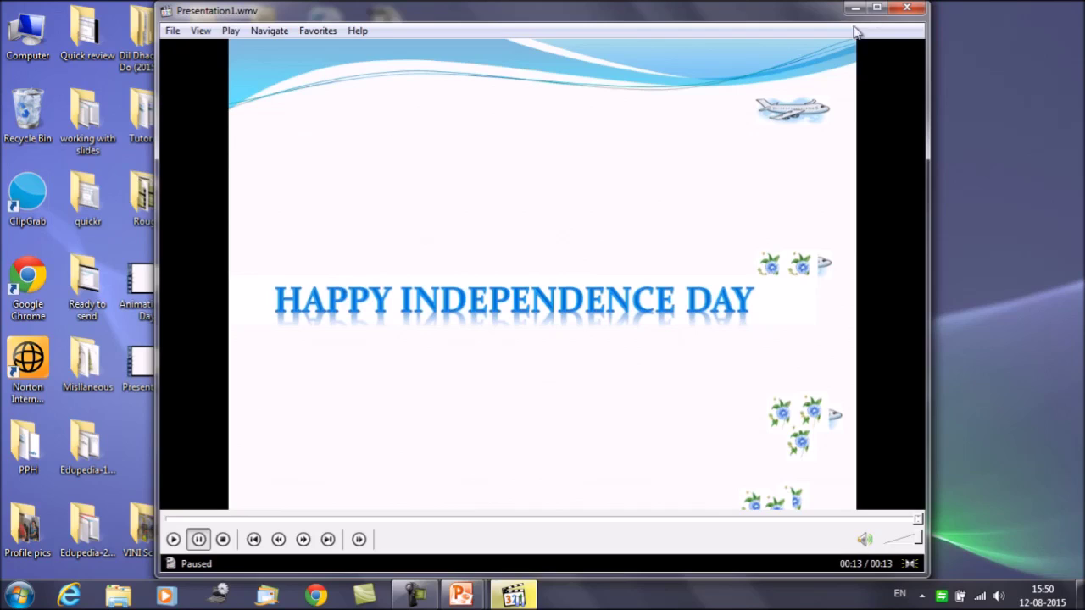
left_click(907, 8)
mouse_move(460, 596)
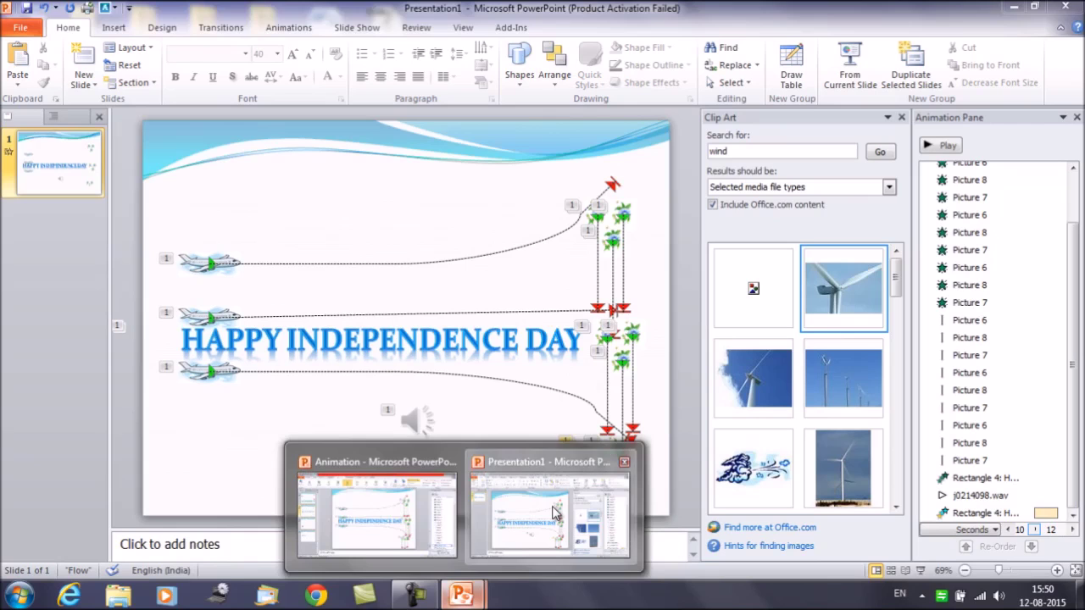
left_click(547, 515)
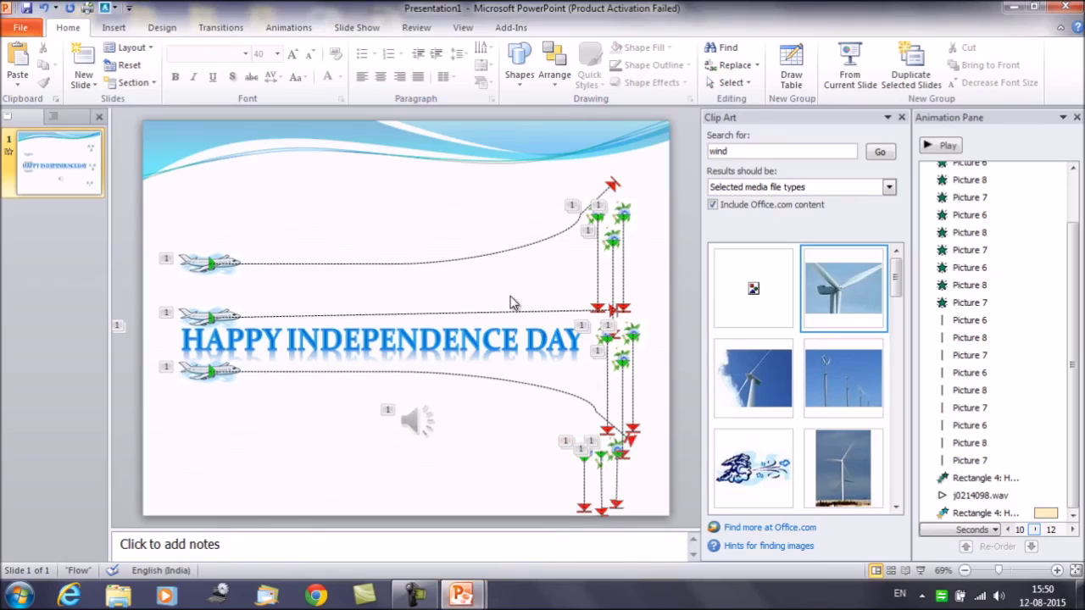
Step: On the Animations tab, select the middle plane's motion path and close the Animation Pane
left_click(282, 32)
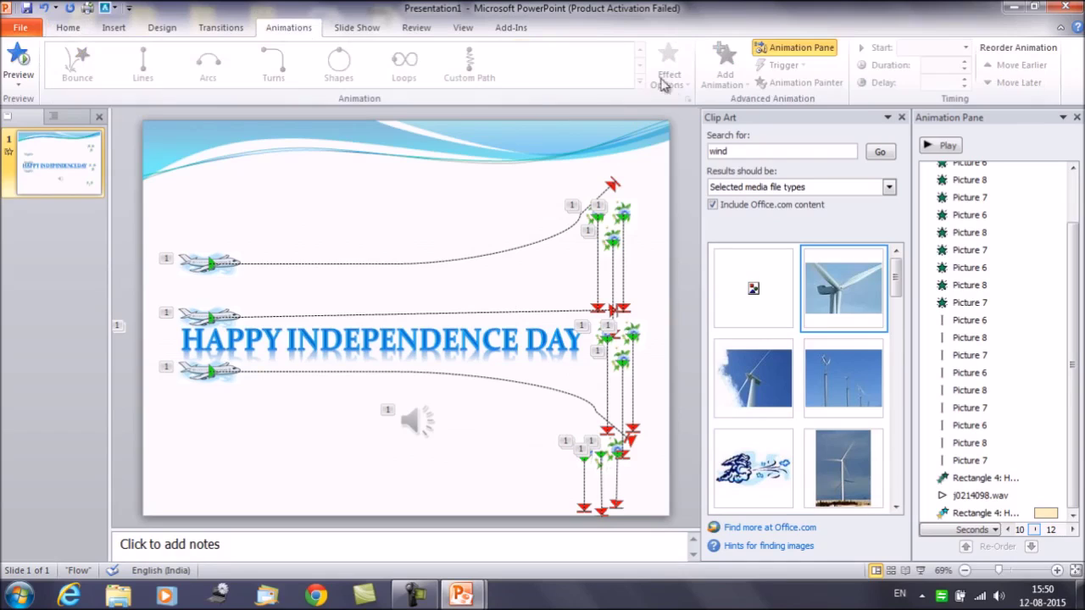
left_click(462, 316)
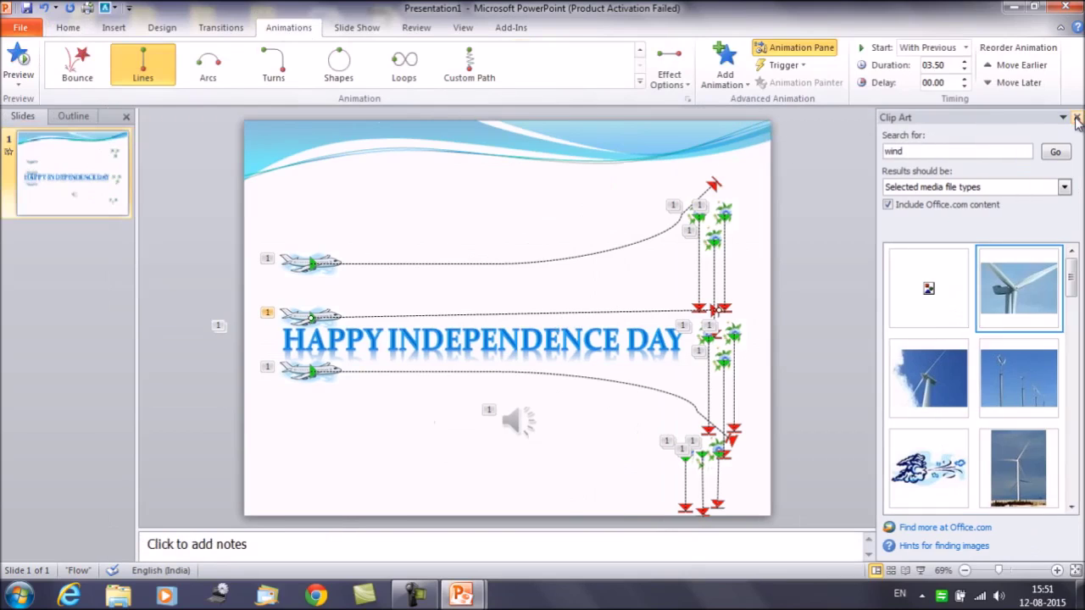
left_click(1076, 117)
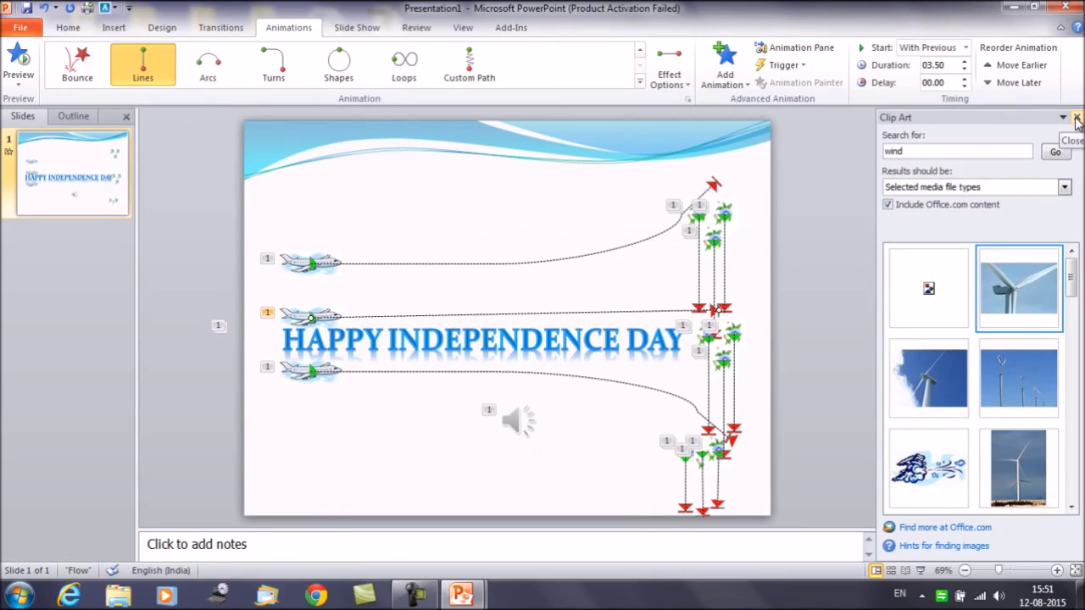